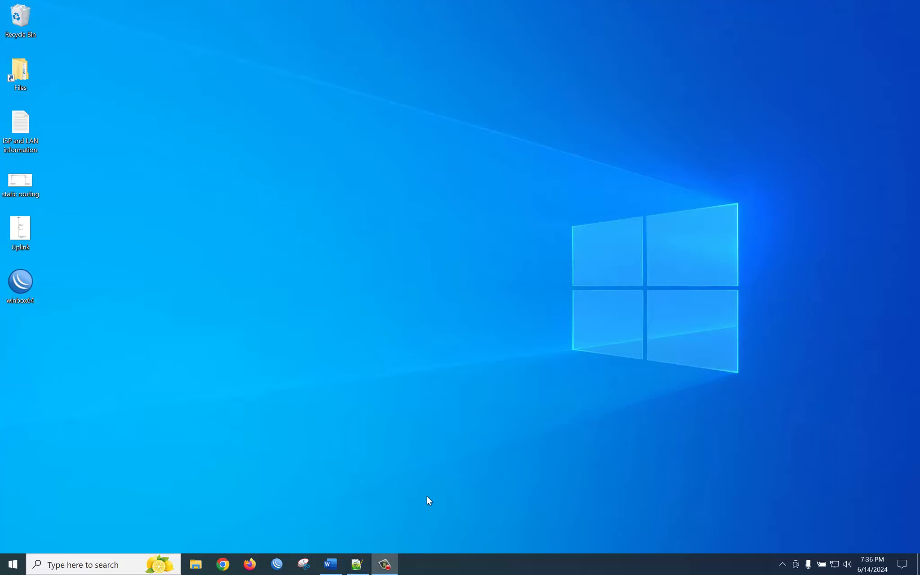
Bring up the MikroTik IPSec ike2 VPN server document in Word and review the IKEv2 definition, VPN comparison table and setup steps.
click(330, 565)
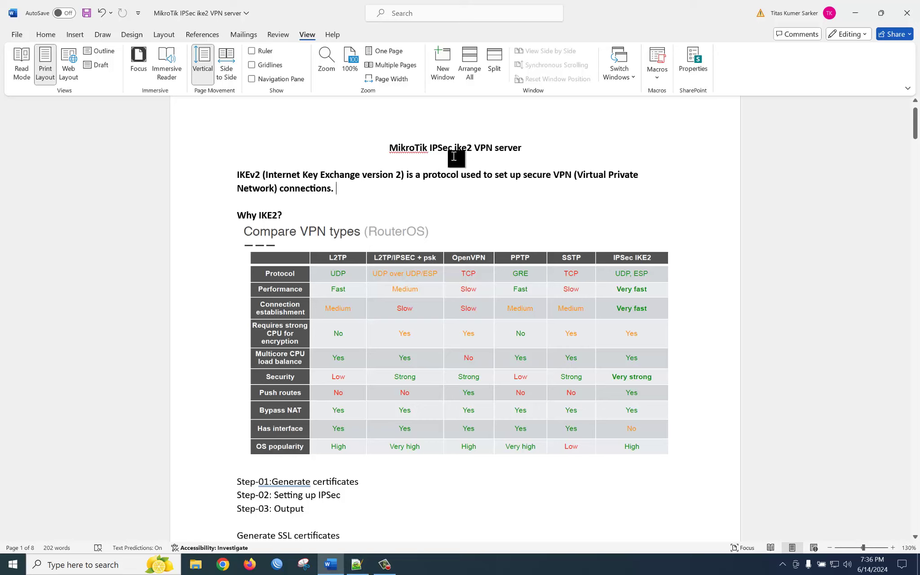
click(264, 174)
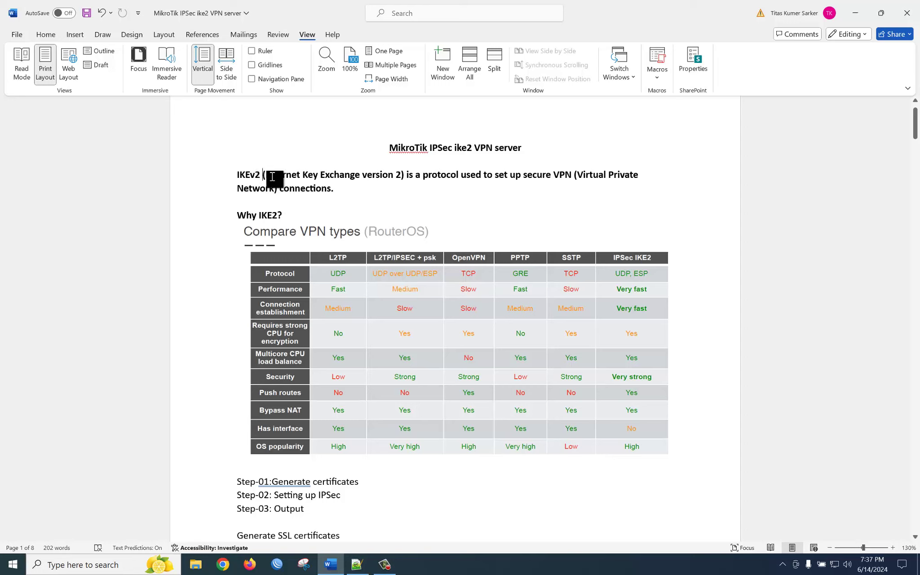
drag(286, 174, 396, 176)
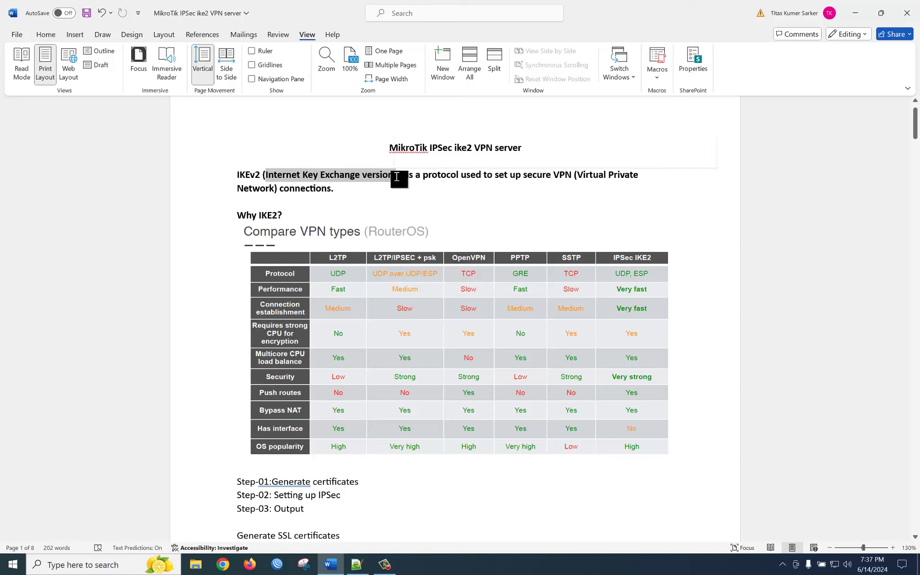
click(422, 188)
drag(399, 179, 598, 195)
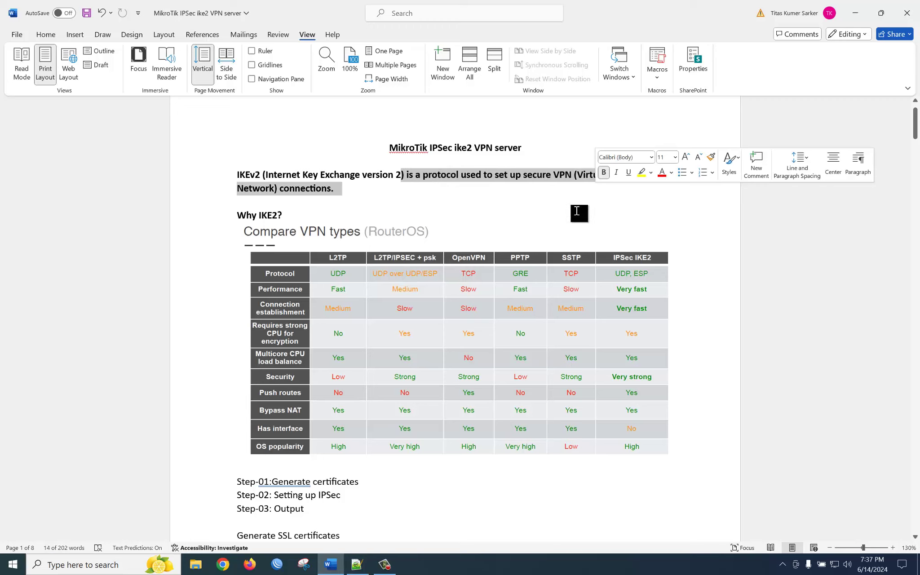
click(556, 206)
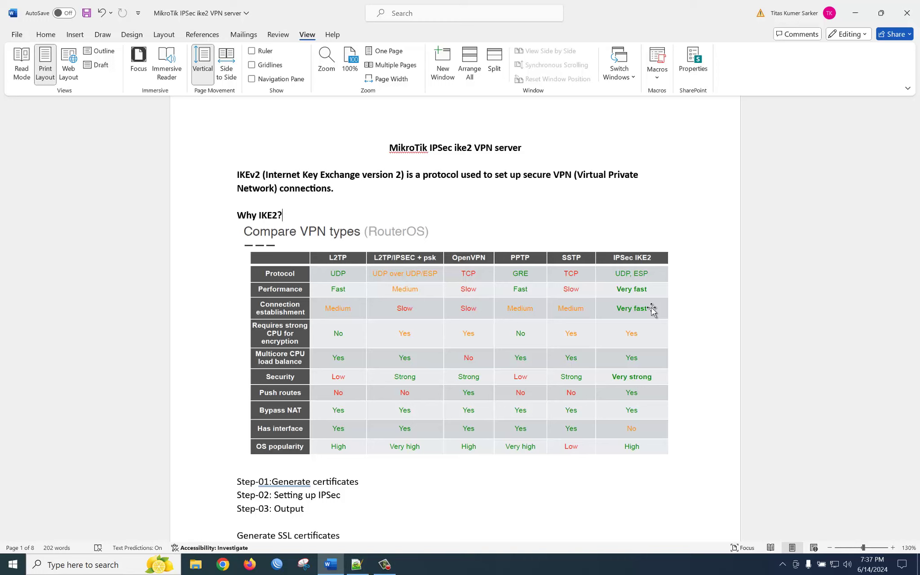
drag(278, 499, 344, 495)
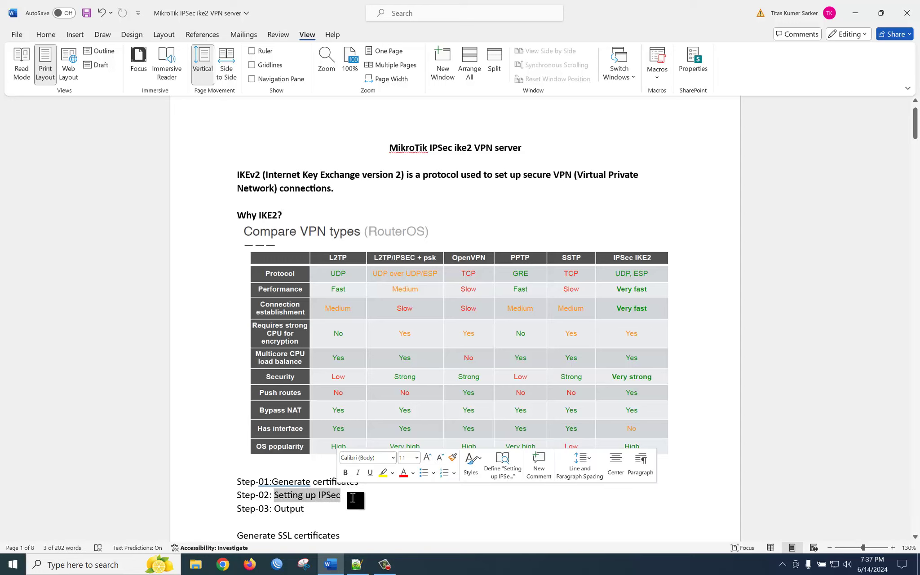
click(375, 507)
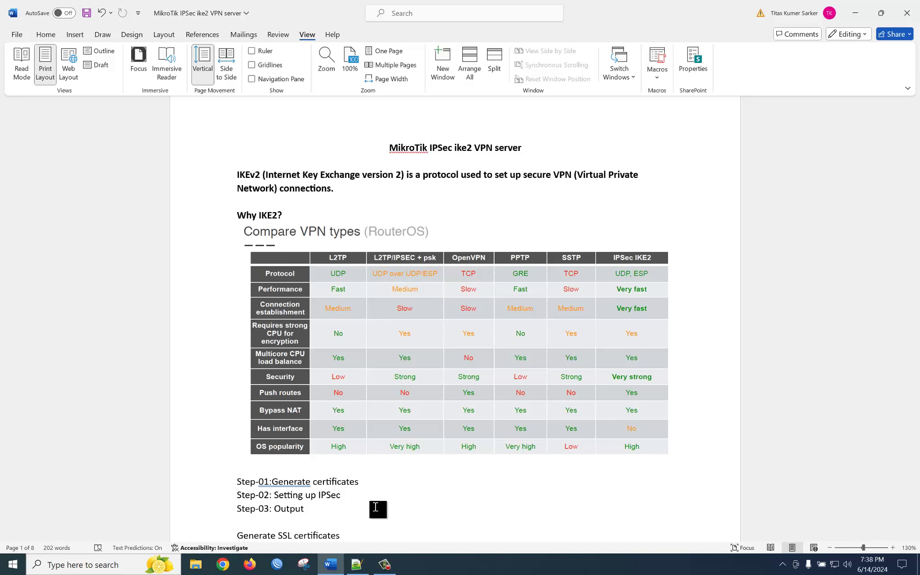
Switch to the command list in Notepad++, fit its window into the left half of the screen, and minimize Word.
key(alt+Tab)
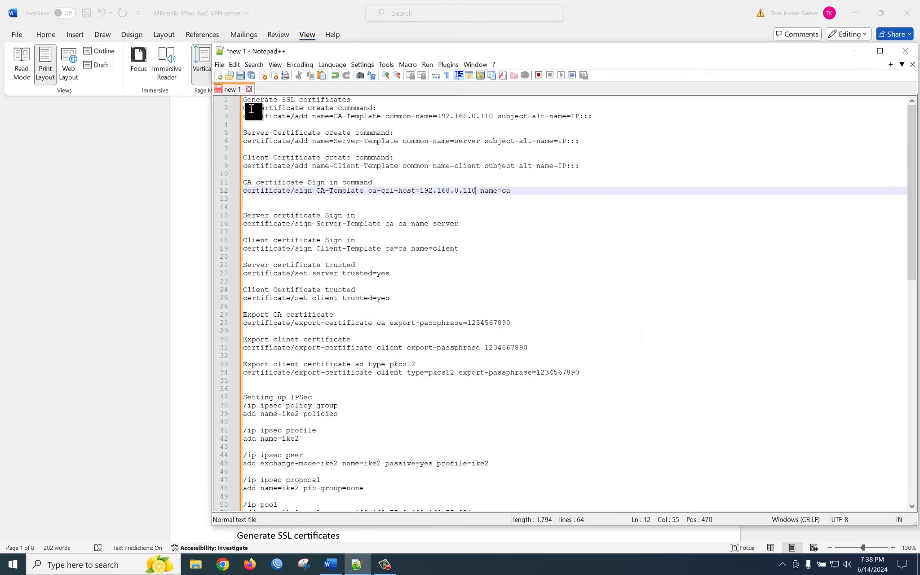
drag(245, 109, 594, 374)
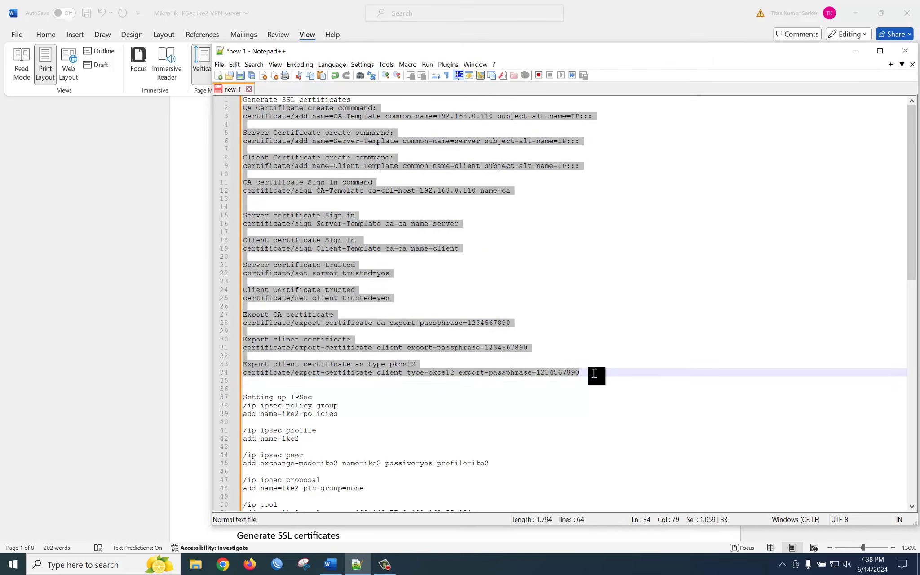
click(881, 52)
click(882, 5)
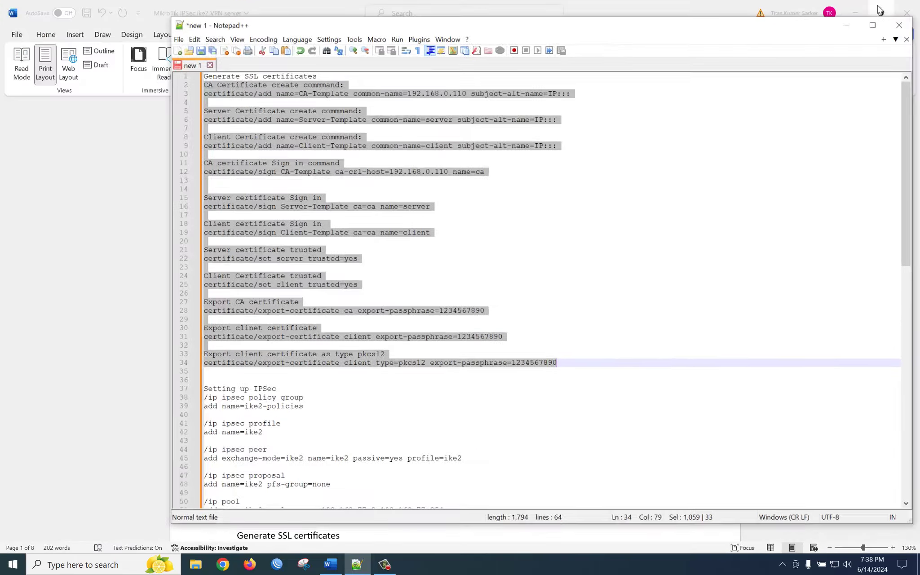
drag(799, 54, 589, 17)
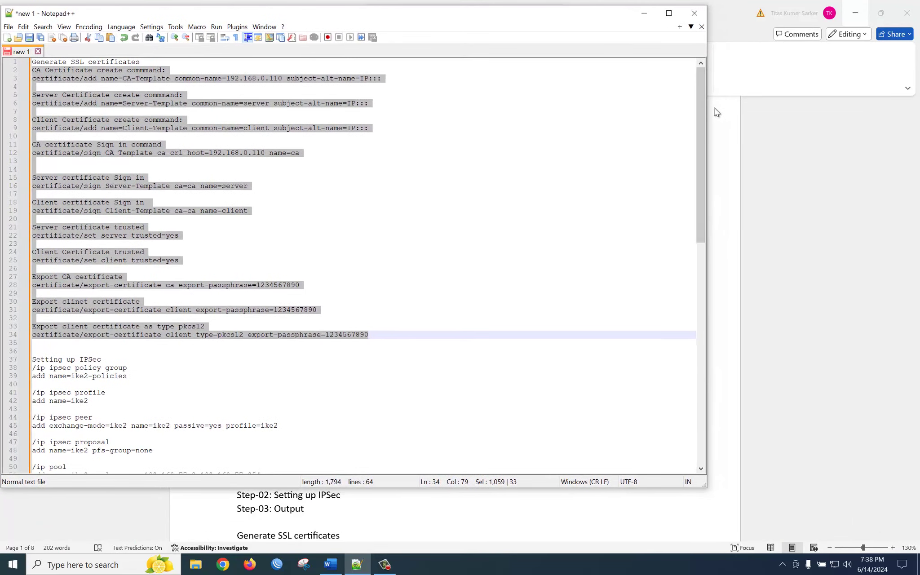
drag(709, 104, 451, 104)
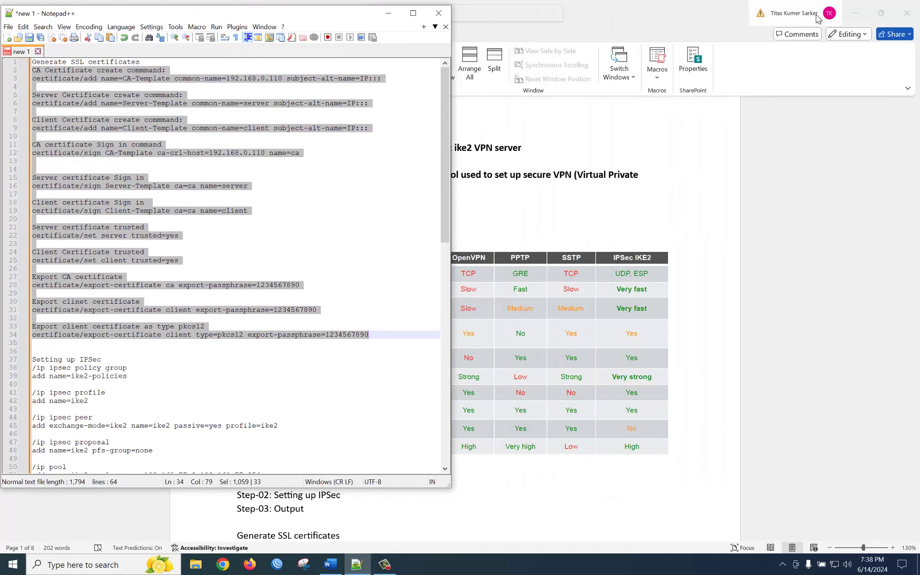
click(857, 14)
Examine the CA certificate create command in the Notepad++ list, highlighting its name=CA-Template part.
click(319, 94)
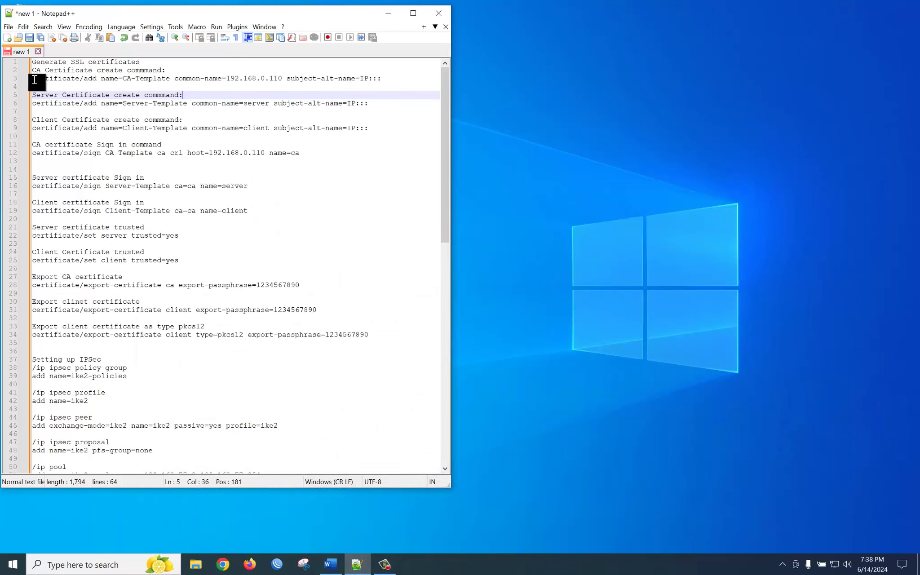
drag(31, 79, 184, 79)
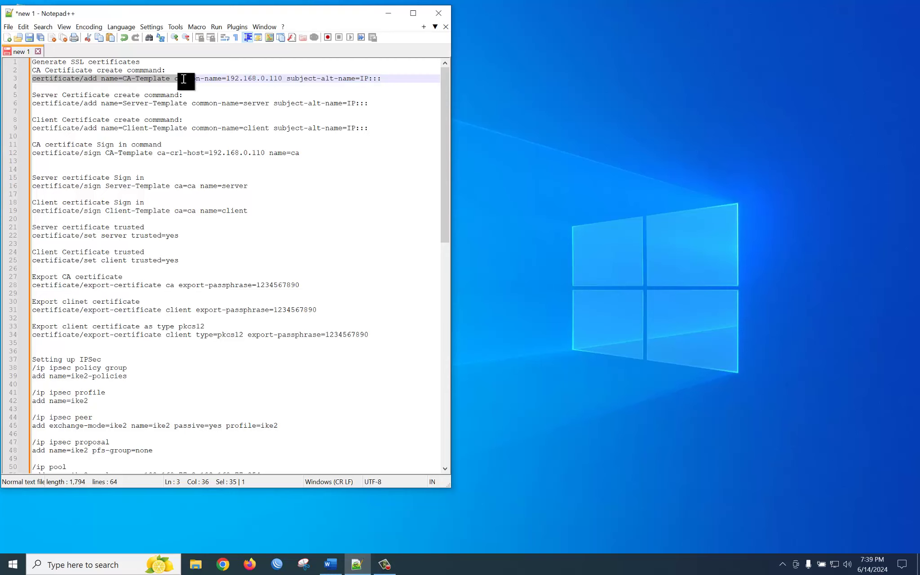
click(122, 79)
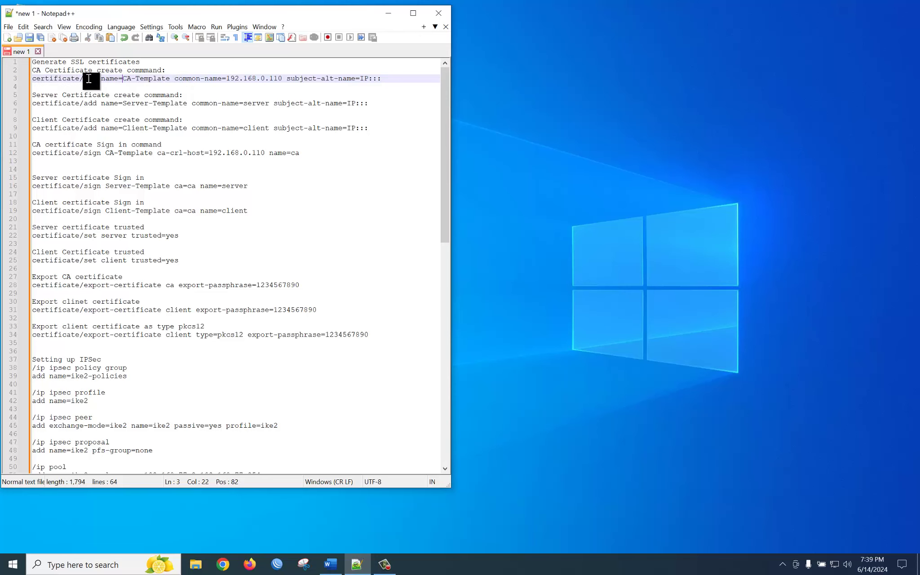
Open WinBox, connect to the MikroTik router with the saved login, and close the Address List.
click(275, 564)
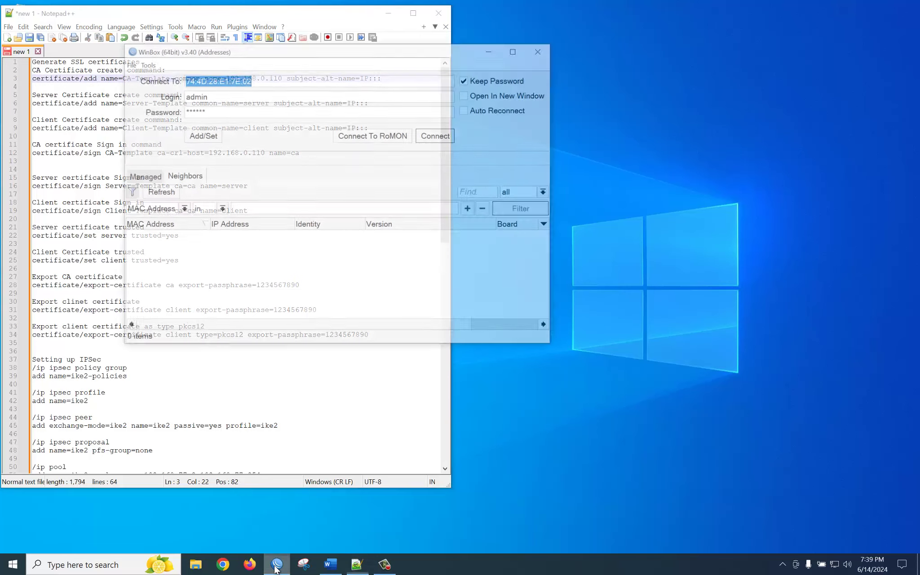
drag(269, 55, 444, 64)
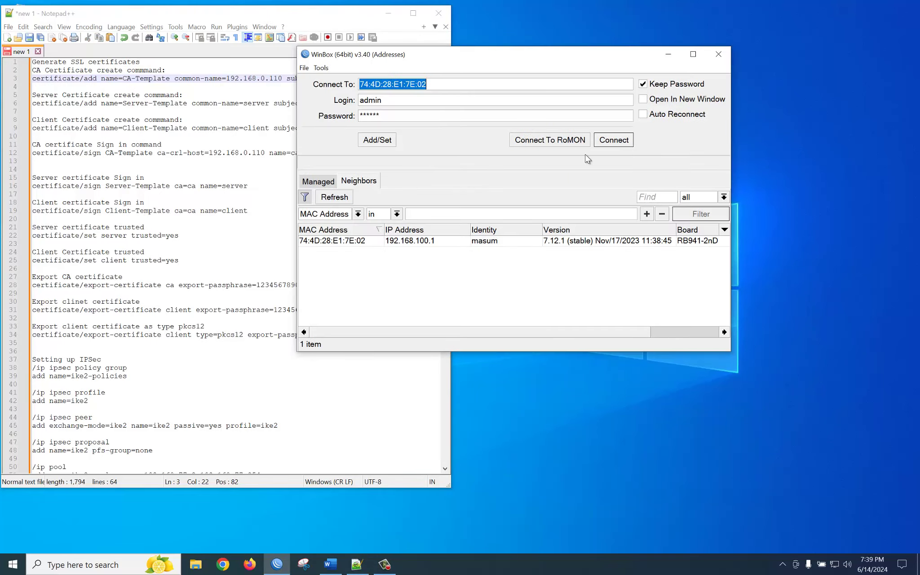
click(623, 142)
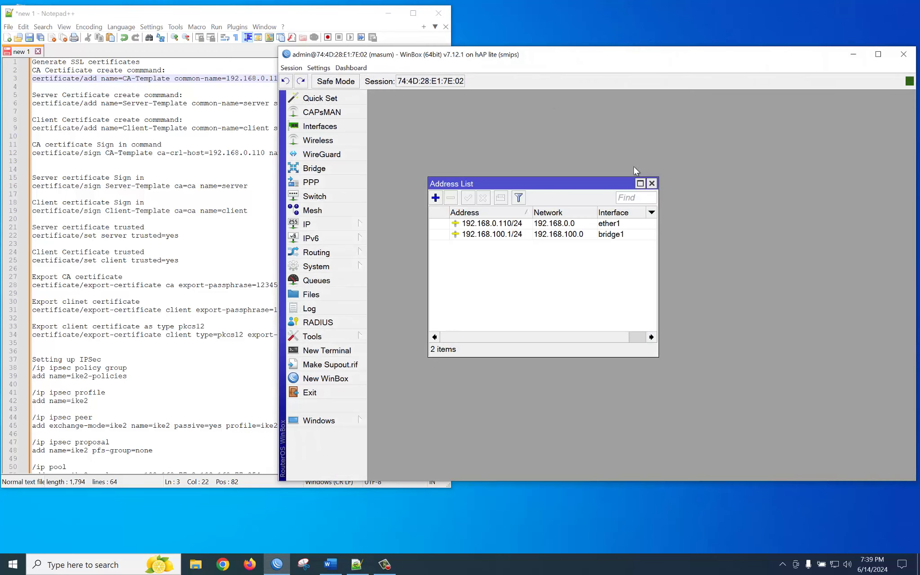
click(652, 183)
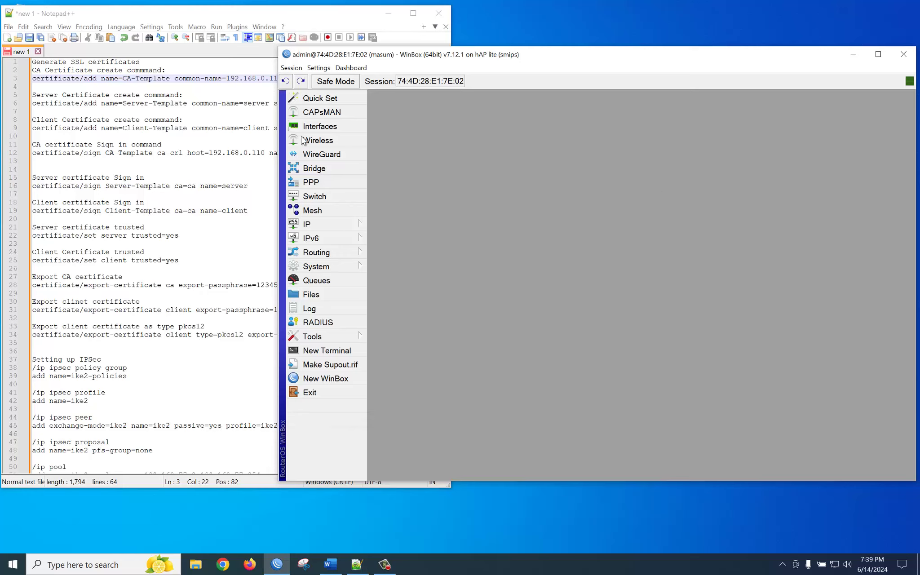
Resize the WinBox and Notepad++ windows to full height so they sit side by side, with WinBox on the right half.
drag(434, 55, 433, 15)
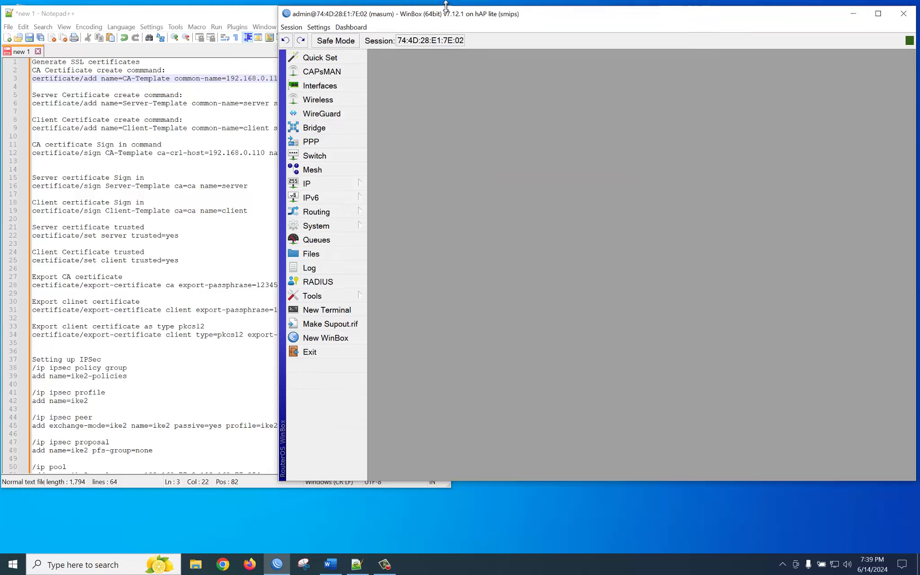
drag(279, 197, 451, 191)
drag(596, 481, 602, 559)
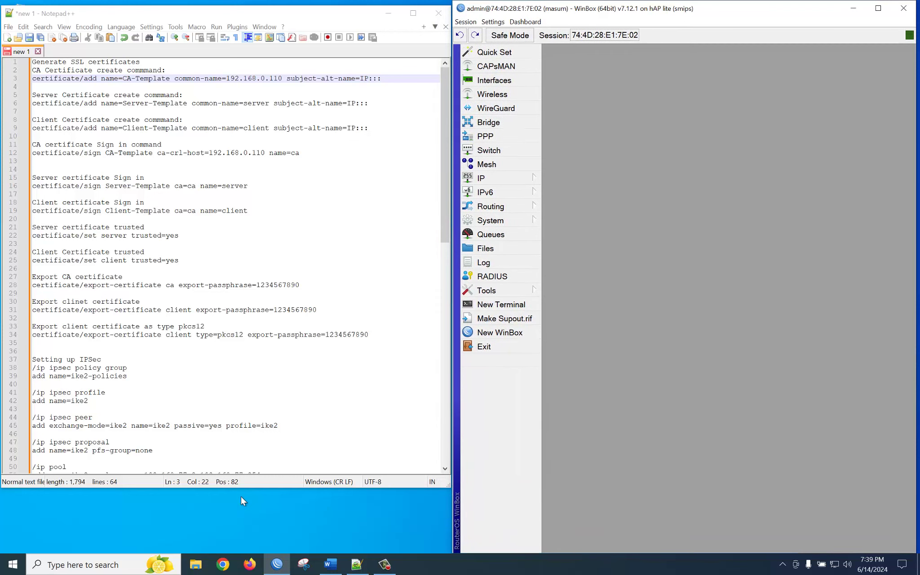
drag(241, 492, 227, 557)
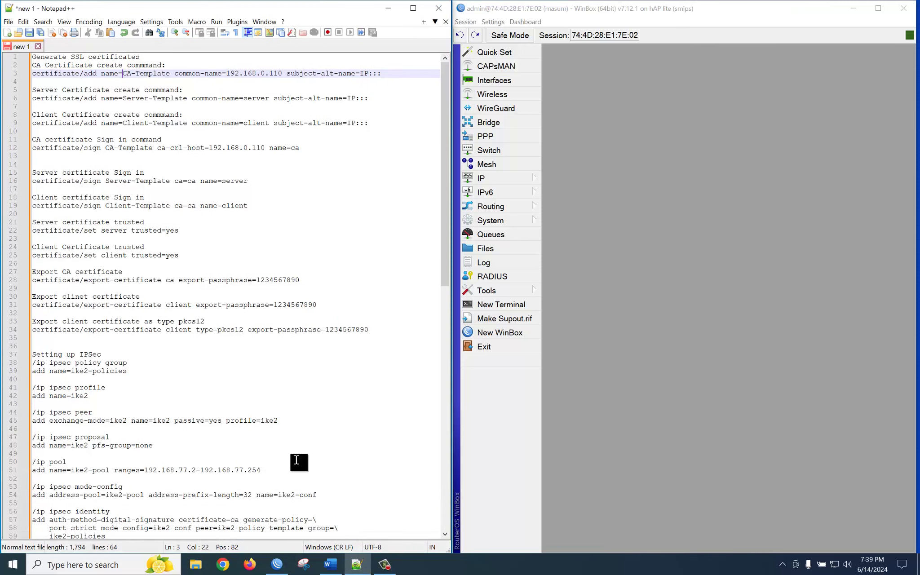
Open the router's system Certificates window and move it to the upper edge of the WinBox workspace.
click(494, 221)
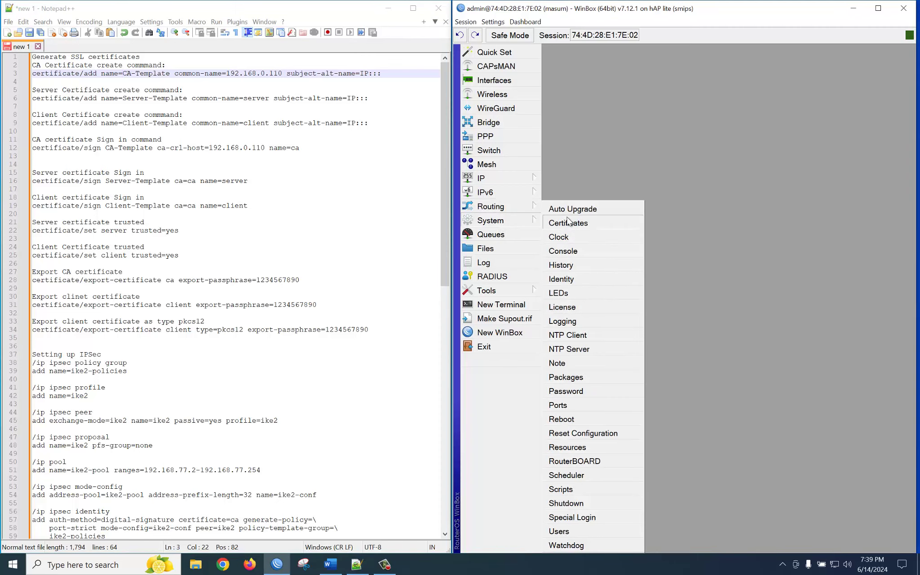
click(569, 223)
drag(650, 174, 651, 48)
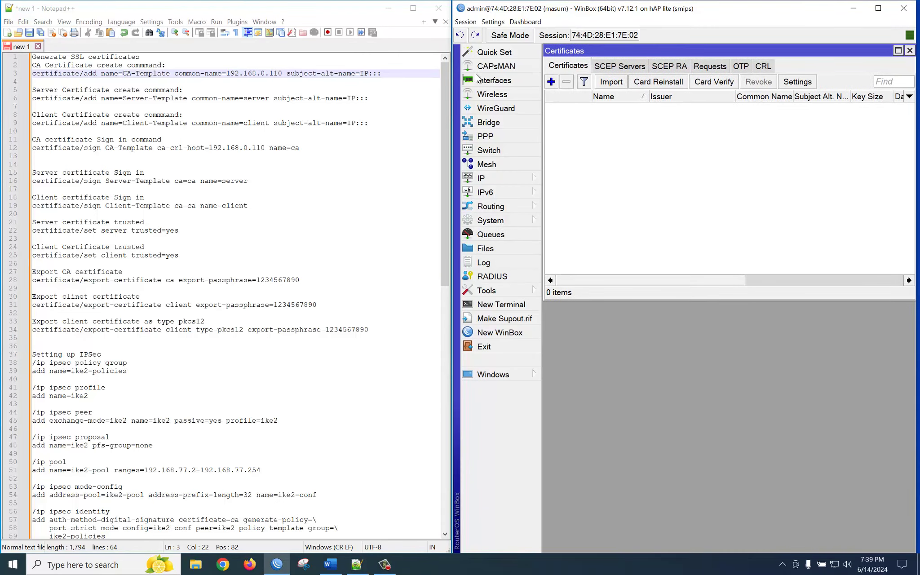
Copy the CA-Template command with common name 192.168.0.110 from Notepad++ and run it in a new router terminal placed below Certificates.
click(84, 74)
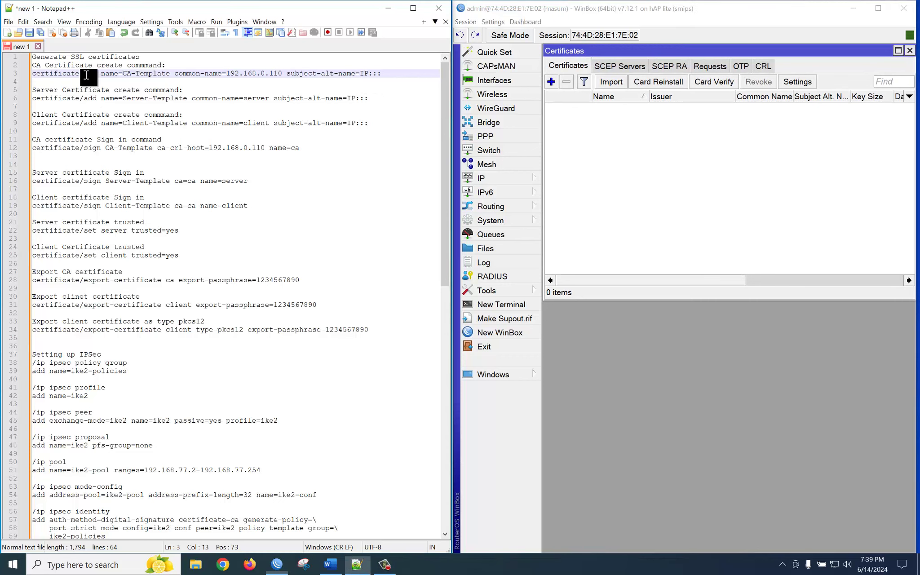
drag(32, 74, 382, 73)
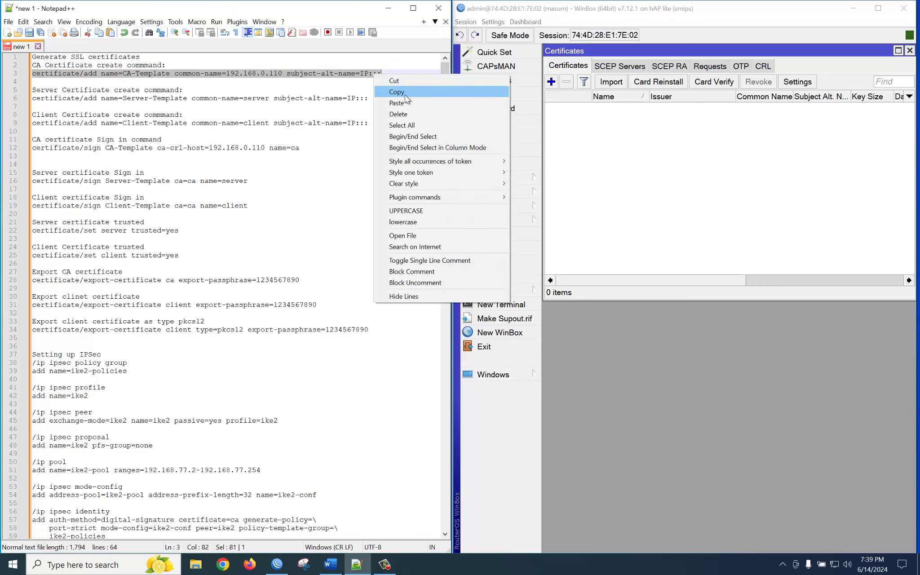
click(405, 92)
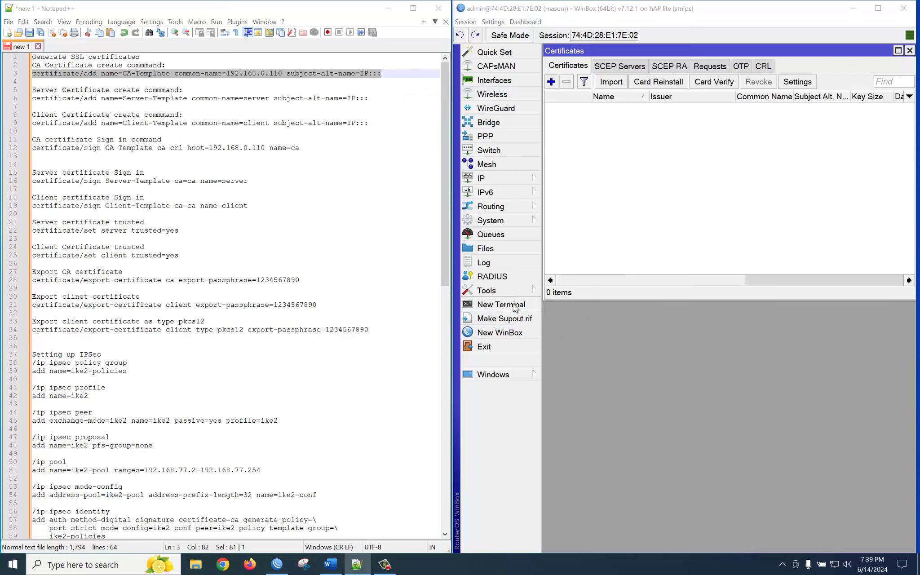
click(513, 305)
drag(688, 198, 690, 285)
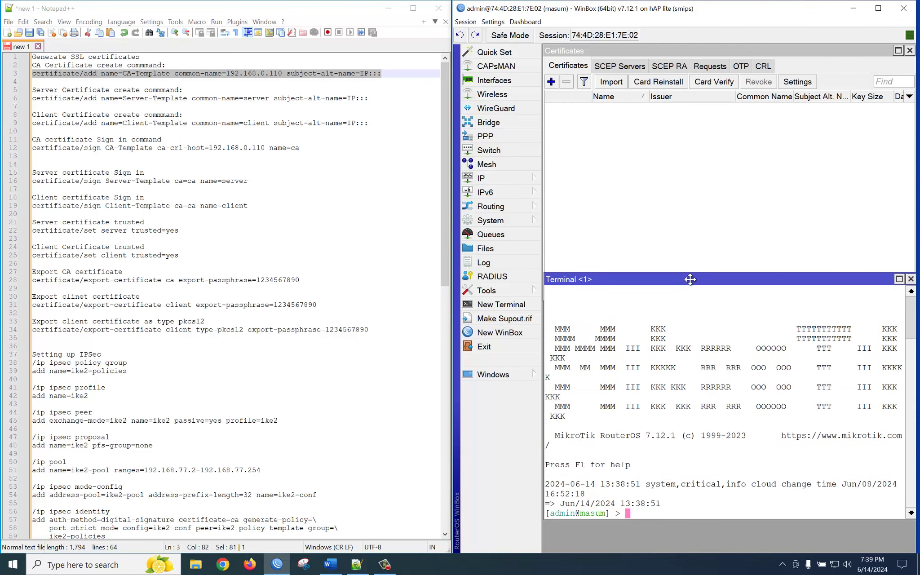
right_click(652, 516)
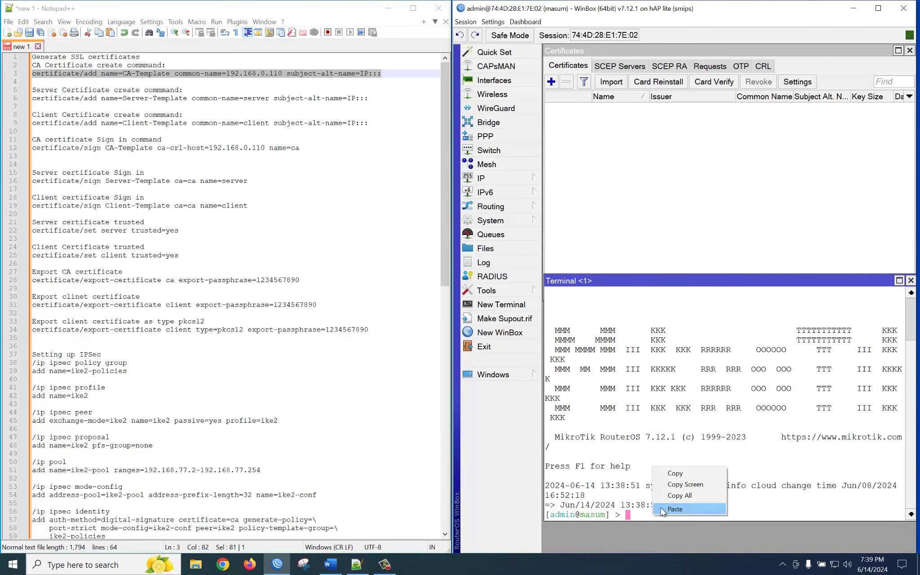
click(674, 511)
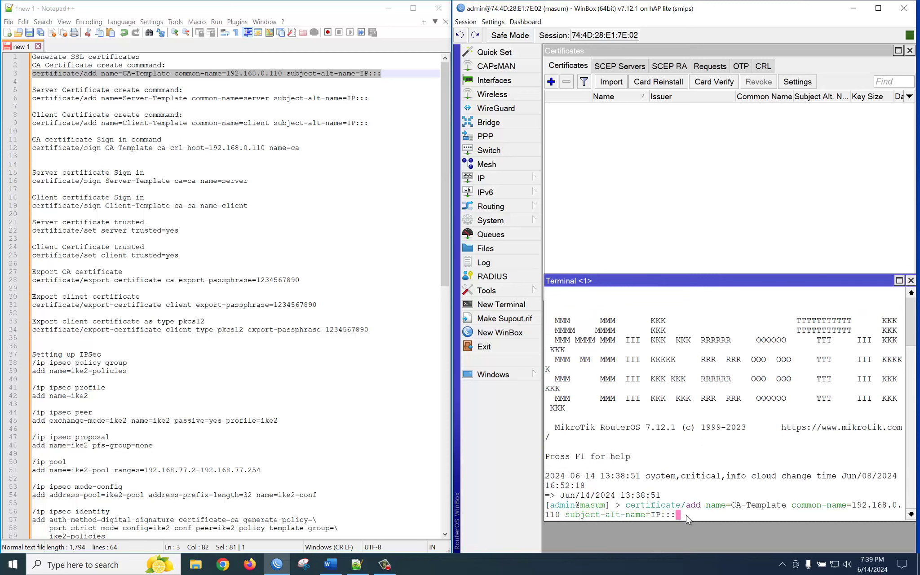
key(Return)
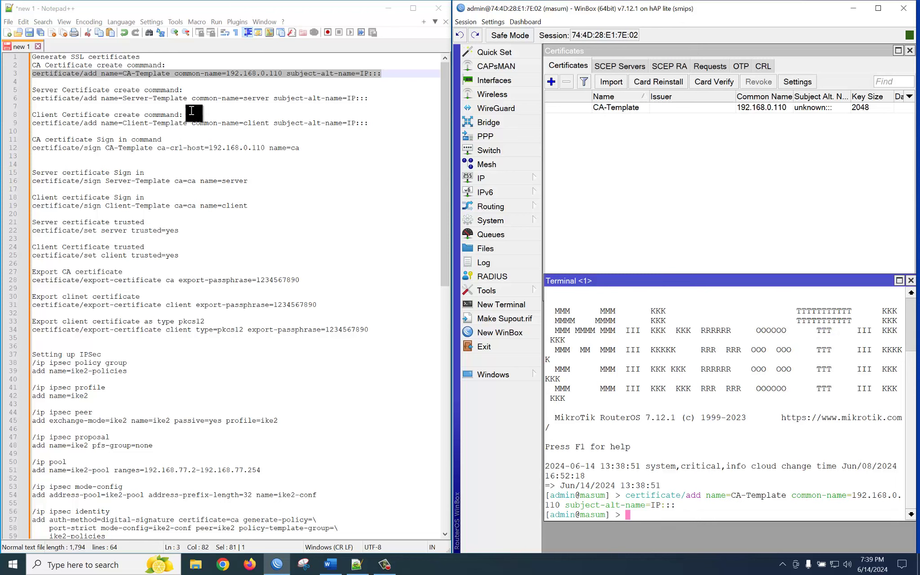
Examine the common-name address in the CA certificate create command by highlighting 192.168.0.110.
click(229, 75)
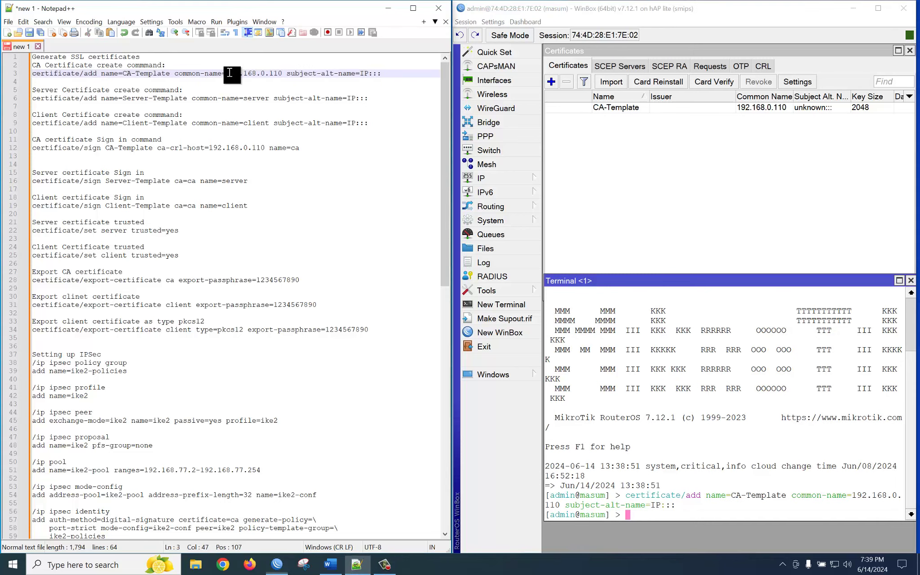
double_click(232, 73)
drag(247, 73, 277, 73)
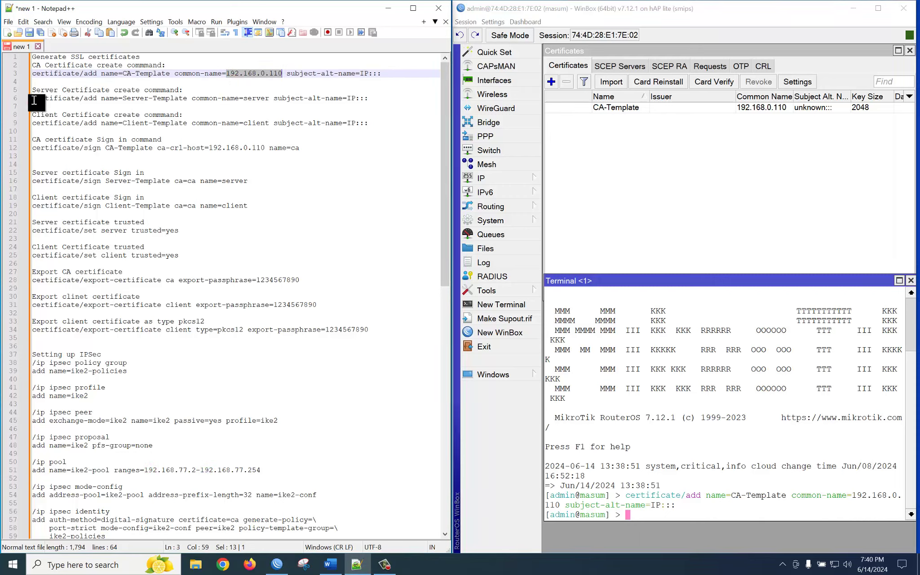
Copy the Server-Template create command with common name server from Notepad++ and run it in the router terminal.
drag(32, 98, 373, 101)
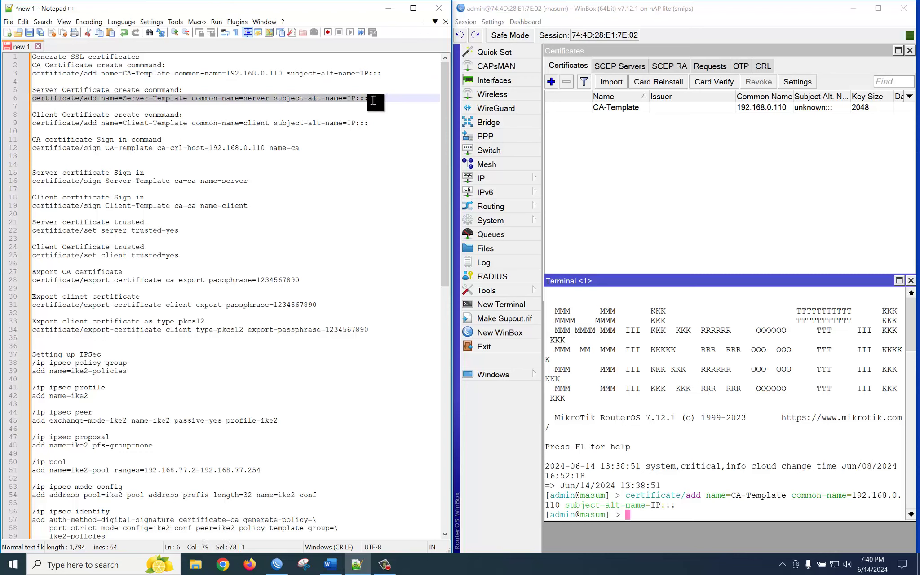
right_click(354, 99)
click(377, 115)
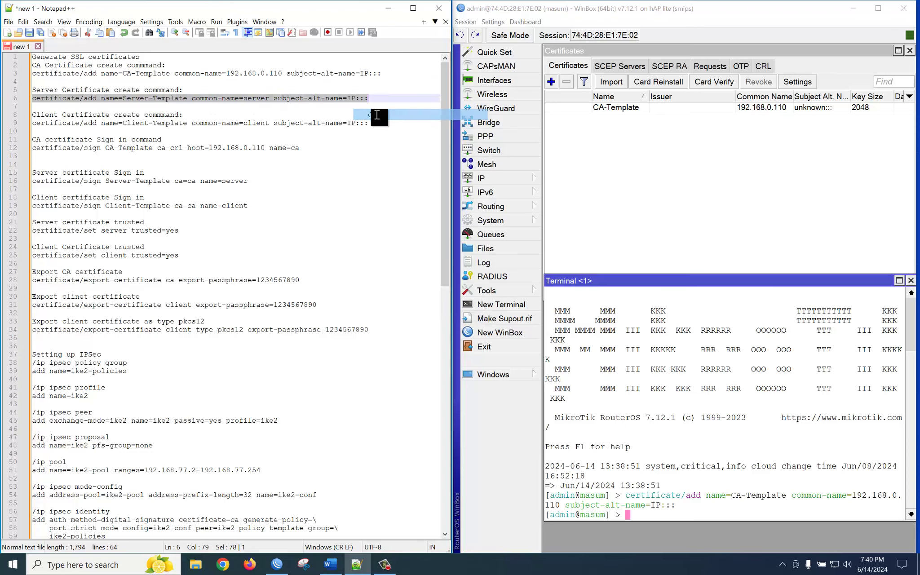
right_click(642, 515)
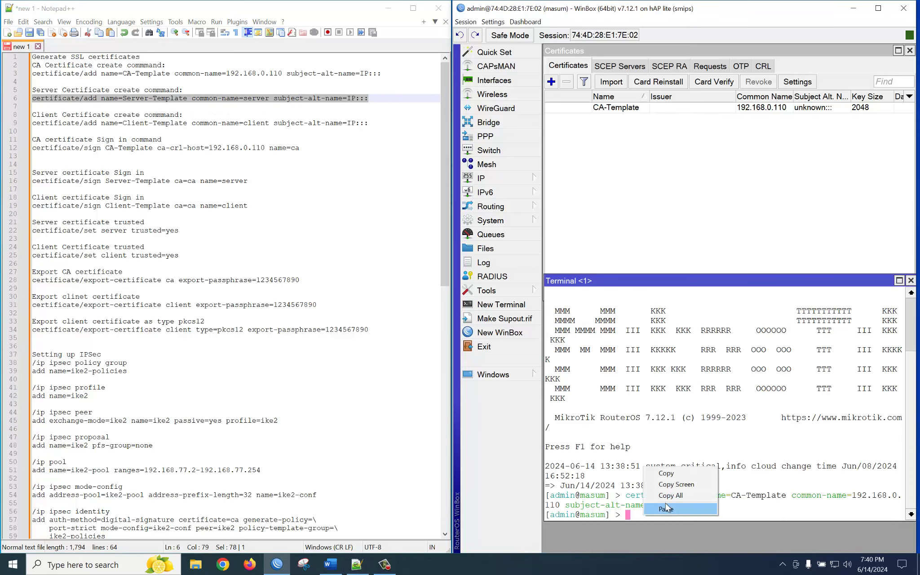
click(667, 509)
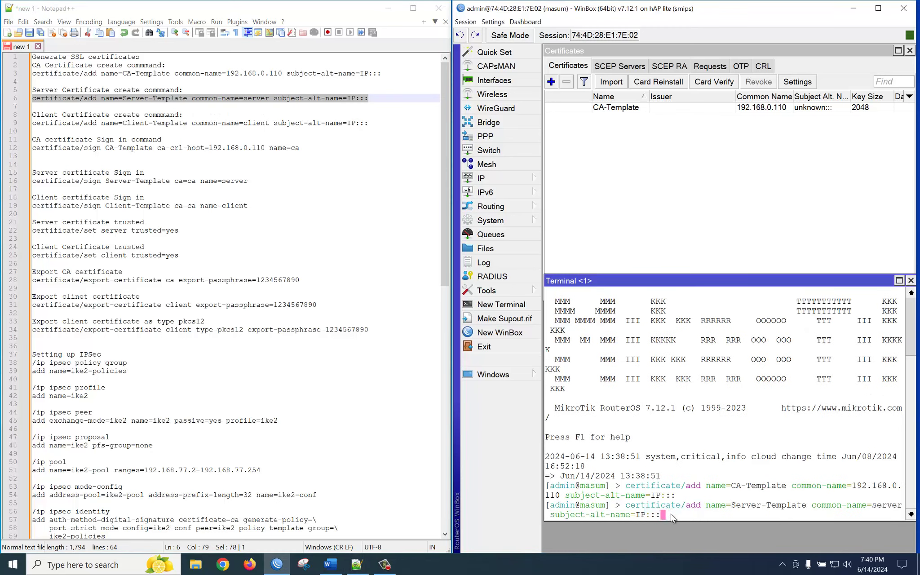
key(Return)
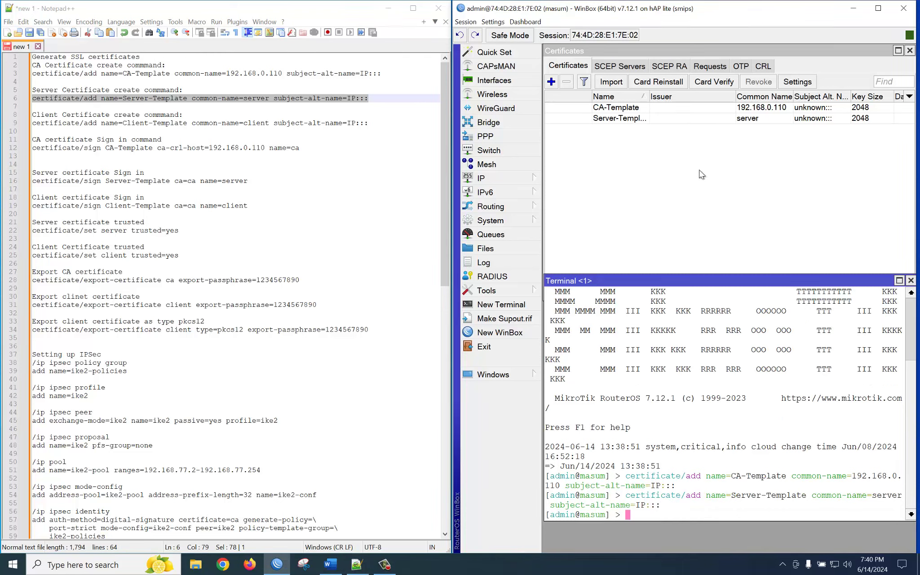
Copy the Client-Template create command with common name client into the router terminal, run it, and widen the certificate list's Name column.
click(33, 122)
drag(33, 123, 372, 123)
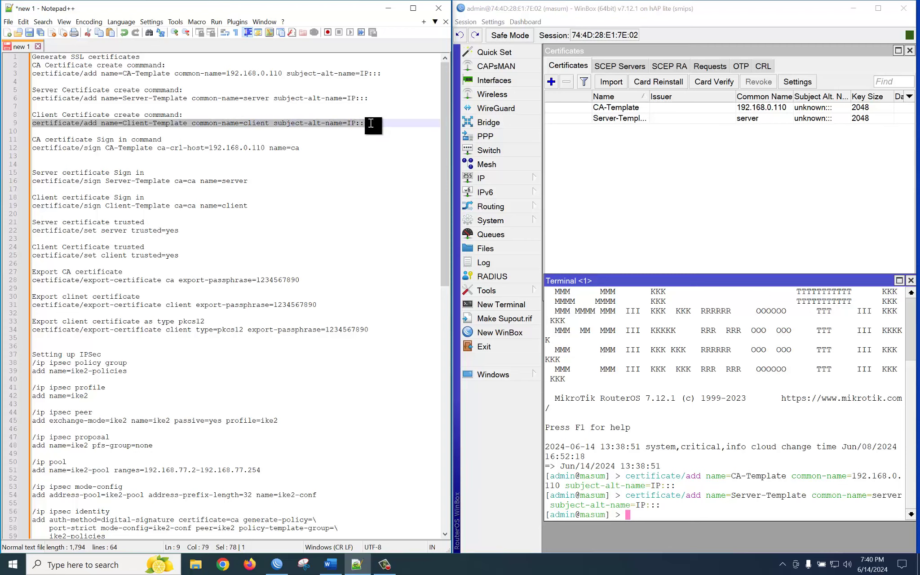
right_click(367, 126)
click(401, 139)
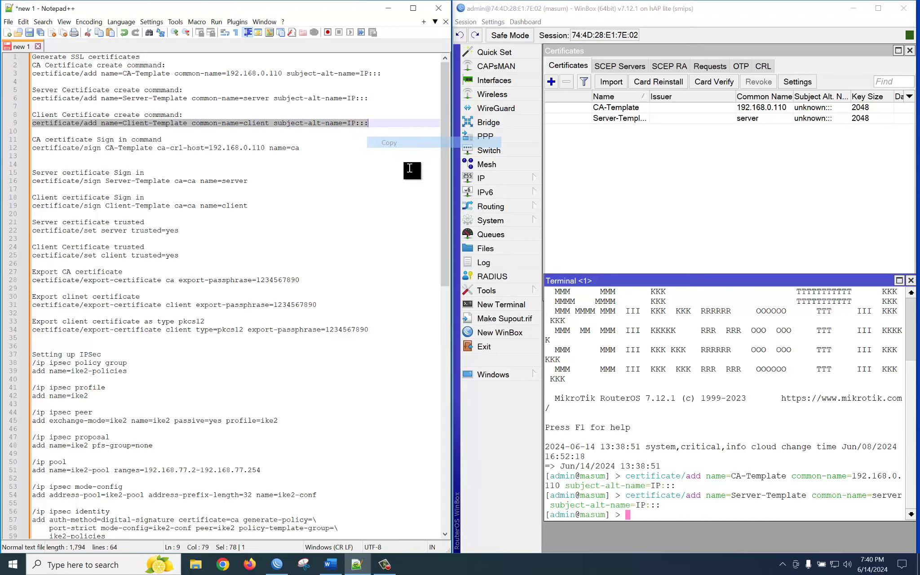
click(646, 511)
right_click(646, 511)
click(659, 506)
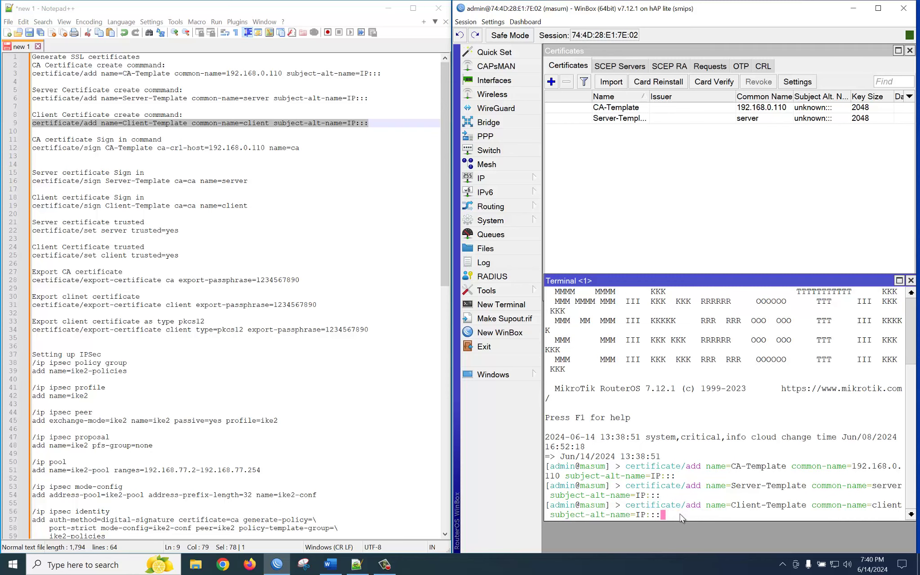
key(Return)
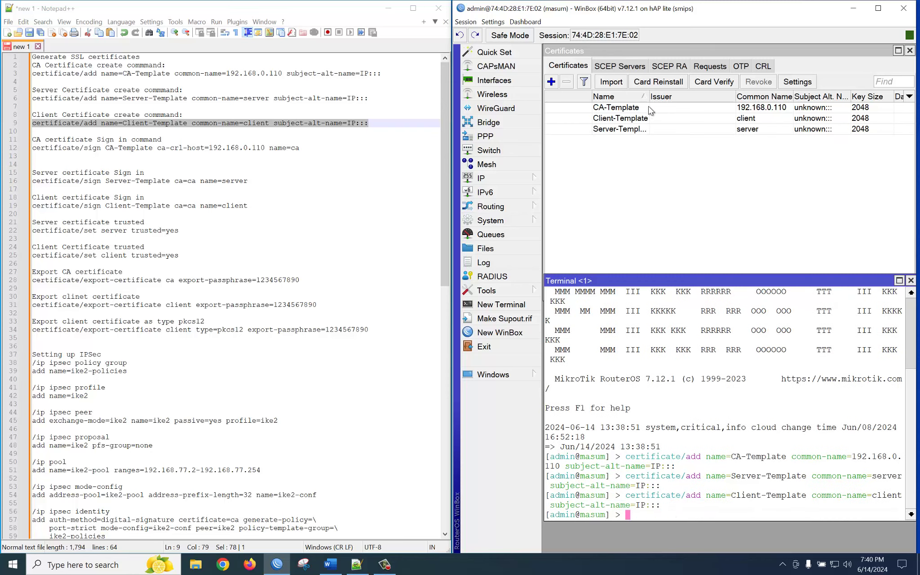
drag(650, 97, 679, 97)
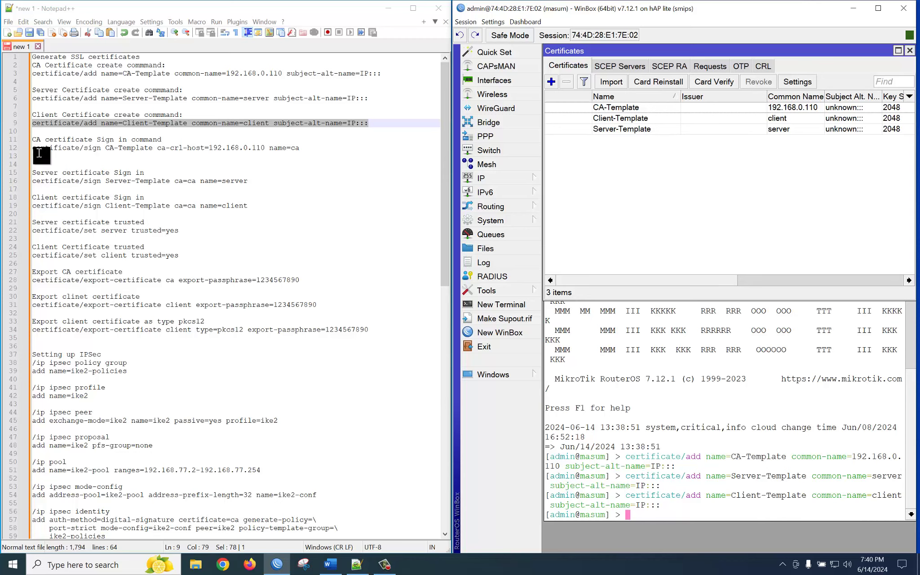
Sign CA-Template as ca with CRL host 192.168.0.110 by running the prepared sign command in the router terminal.
drag(31, 149, 300, 152)
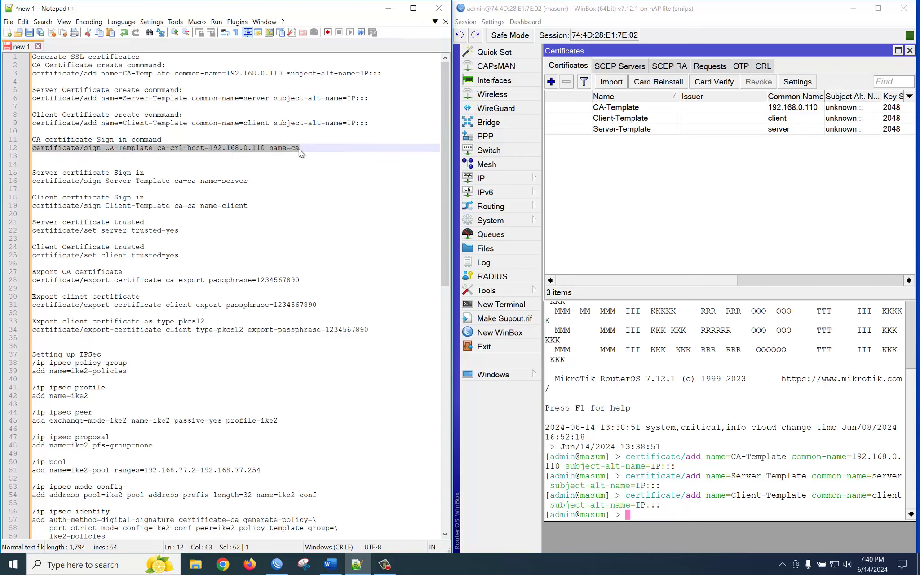
right_click(293, 152)
click(315, 165)
right_click(641, 513)
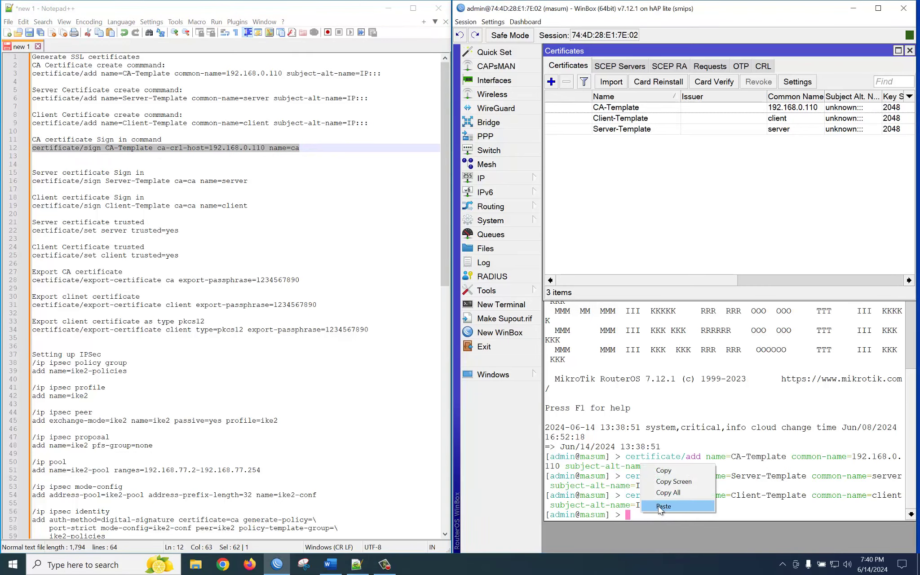
click(659, 506)
click(621, 517)
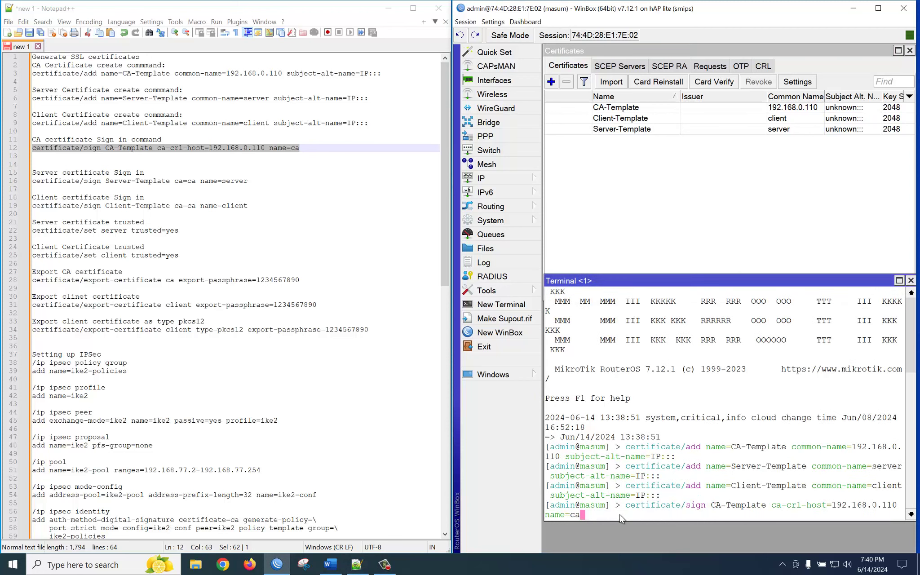
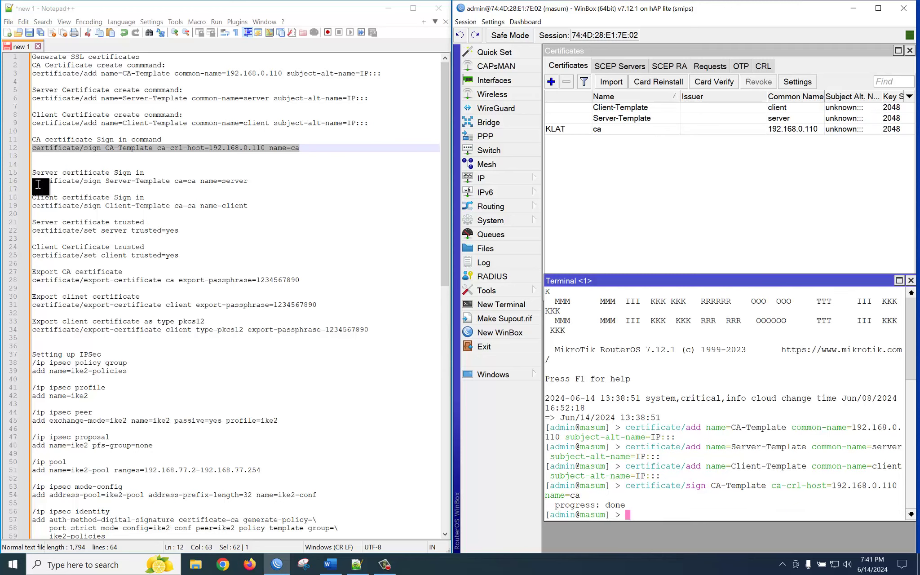
Sign Server-Template with ca under the name server by running the prepared command in the router terminal.
drag(32, 182, 249, 183)
right_click(250, 183)
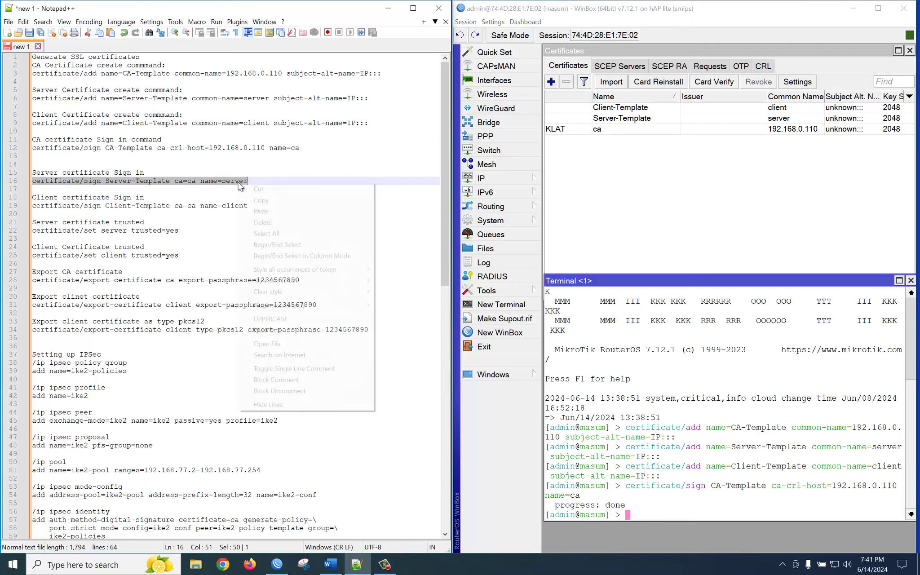
click(265, 200)
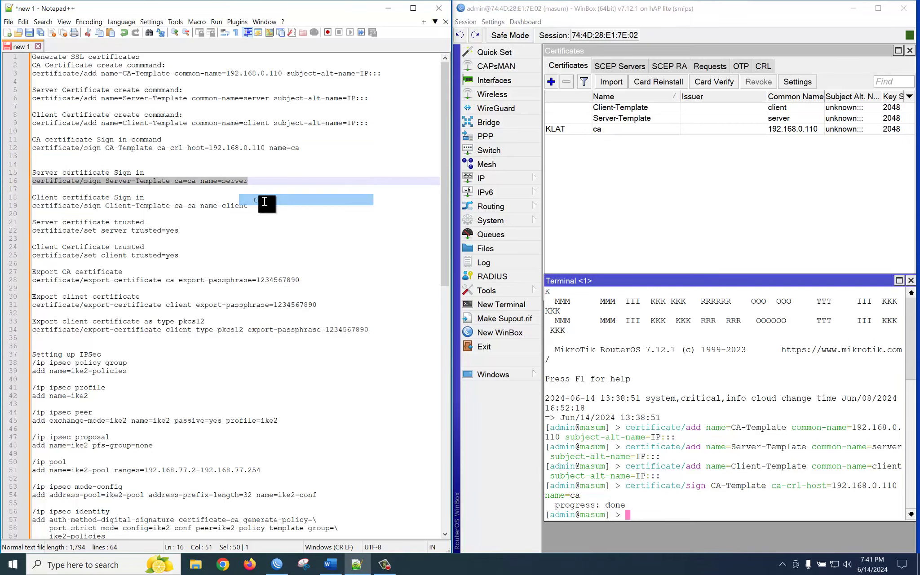
click(633, 511)
right_click(639, 512)
click(649, 505)
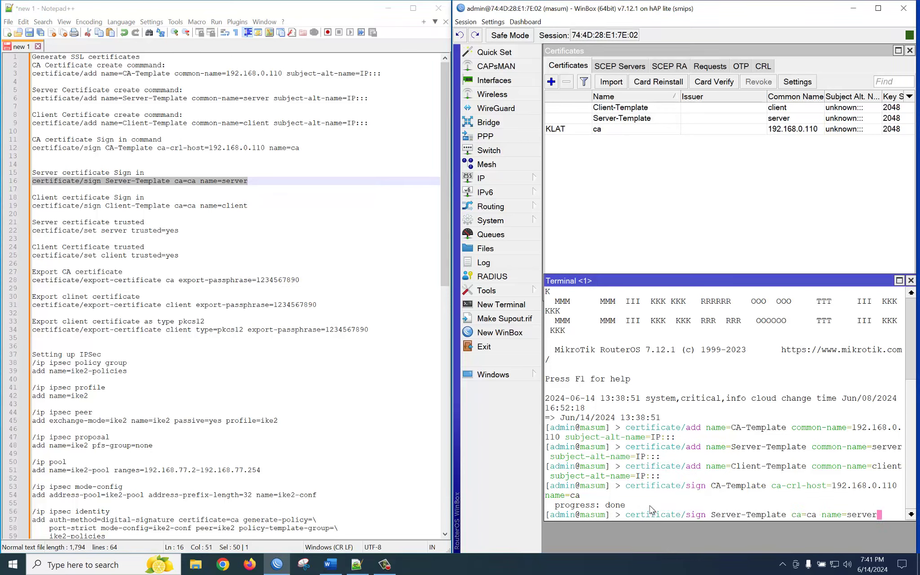
key(Return)
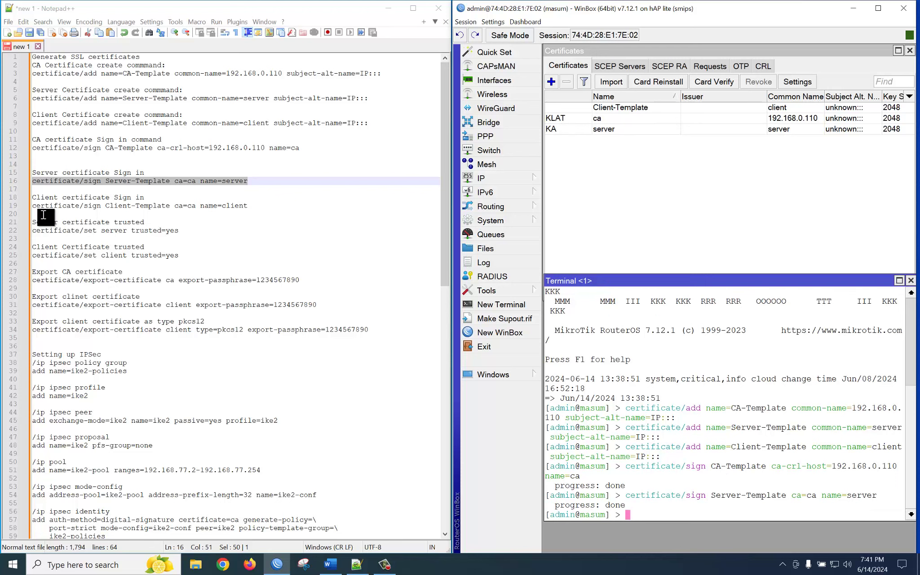
Sign Client-Template with ca under the name client by running the prepared command in the router terminal.
drag(34, 207, 248, 206)
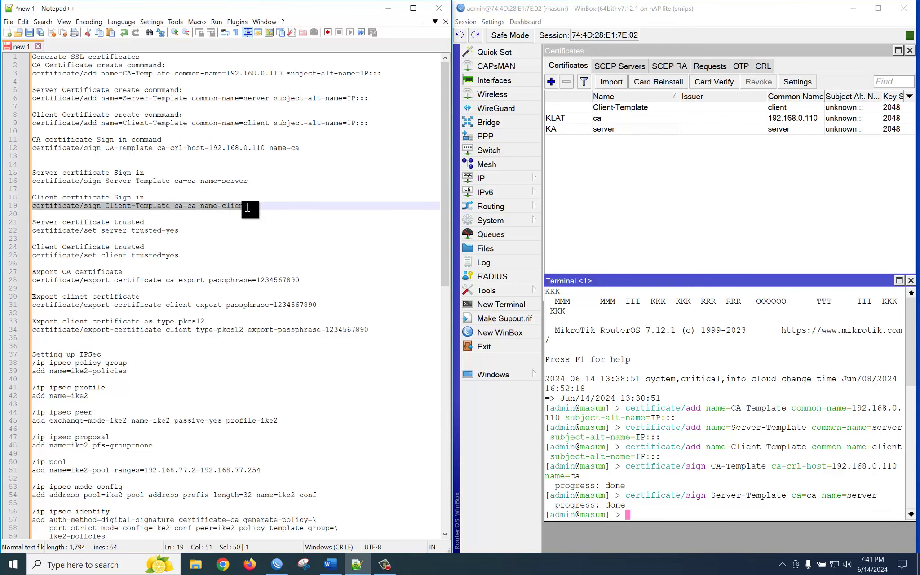
right_click(235, 206)
click(264, 226)
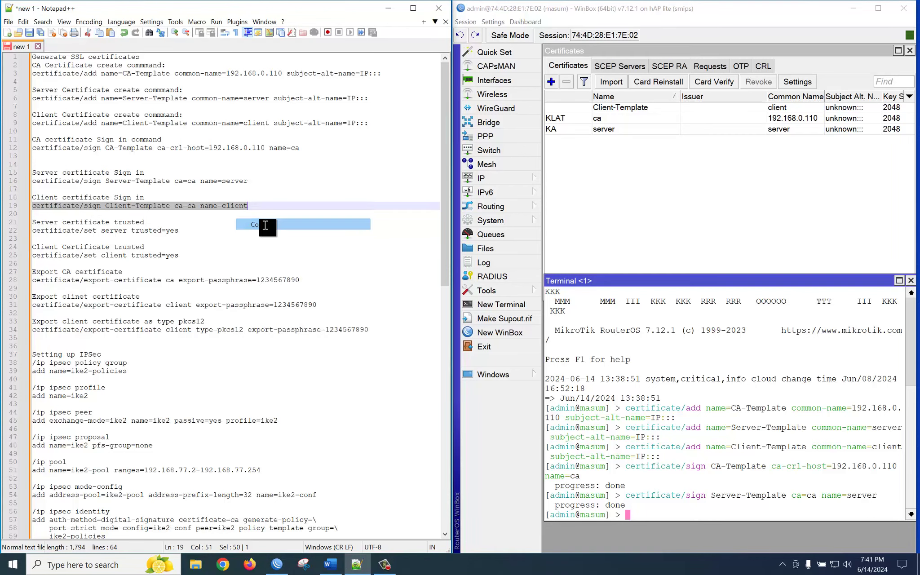
right_click(653, 516)
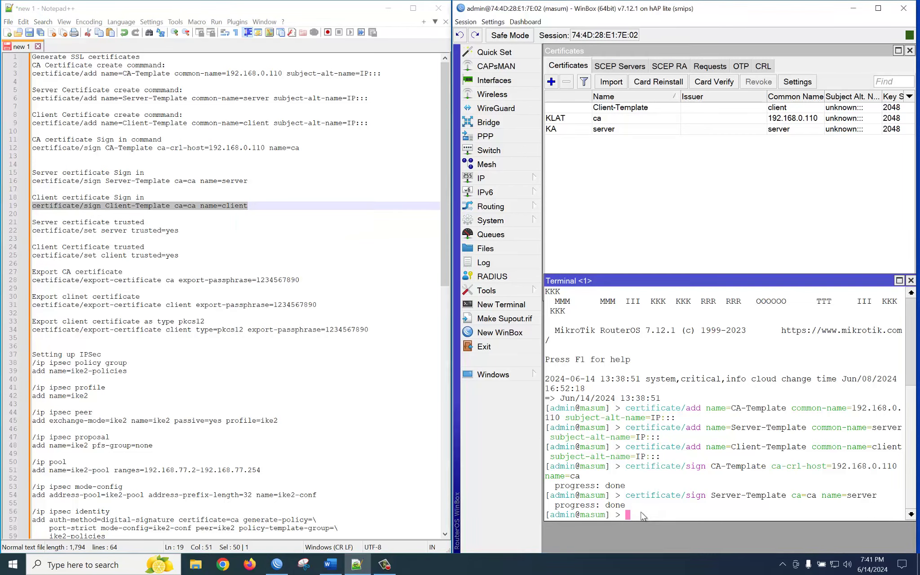
click(656, 506)
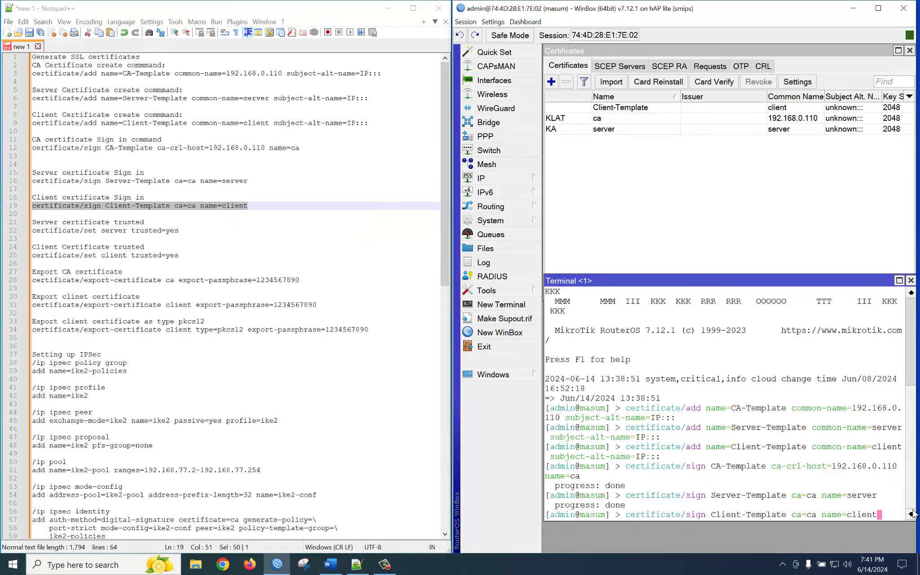
key(Return)
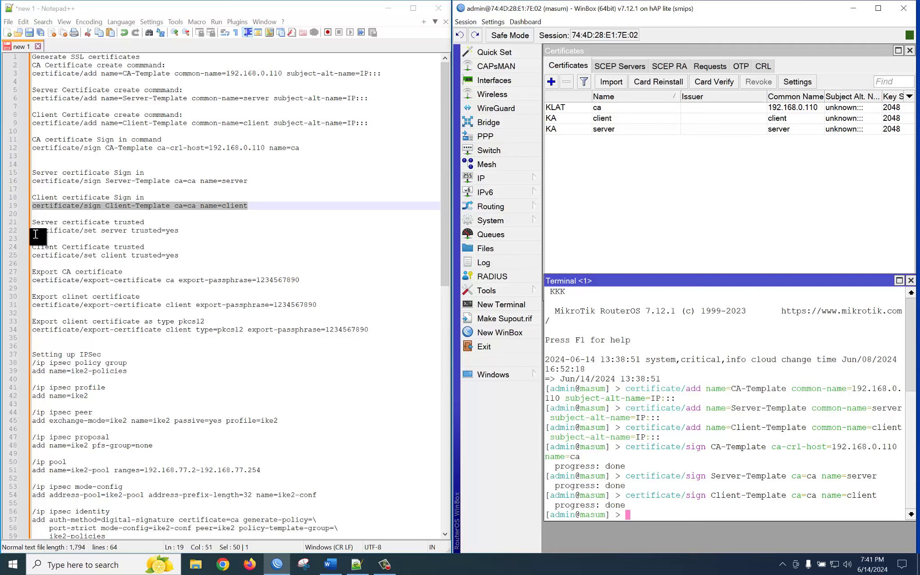
Mark the server certificate as trusted by running certificate/set server trusted=yes from the prepared commands in the router terminal.
drag(32, 232, 182, 231)
right_click(174, 235)
click(198, 248)
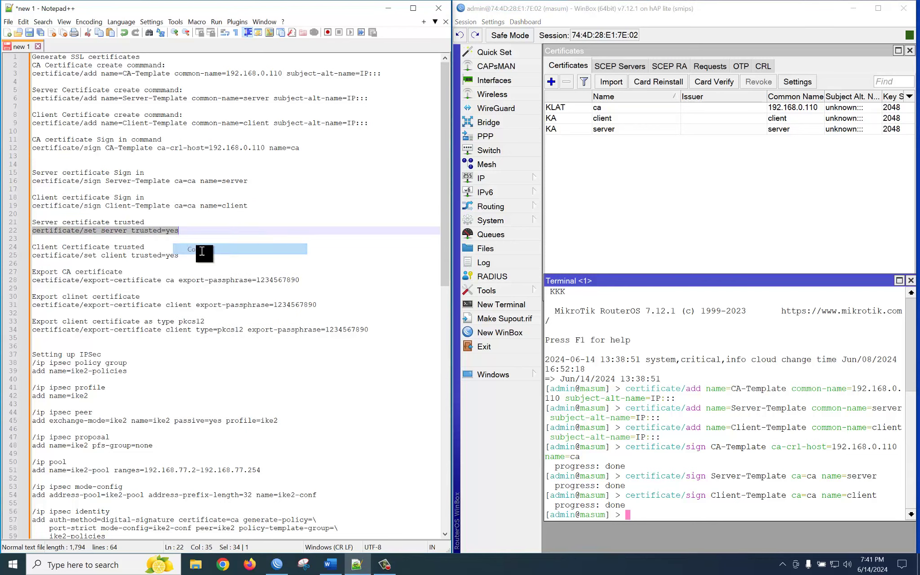
right_click(646, 513)
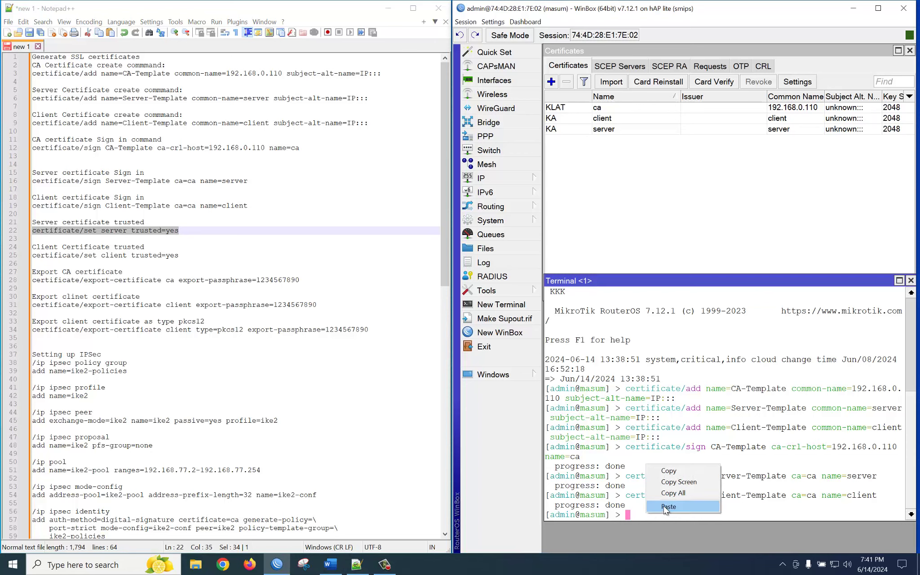
click(663, 506)
key(Return)
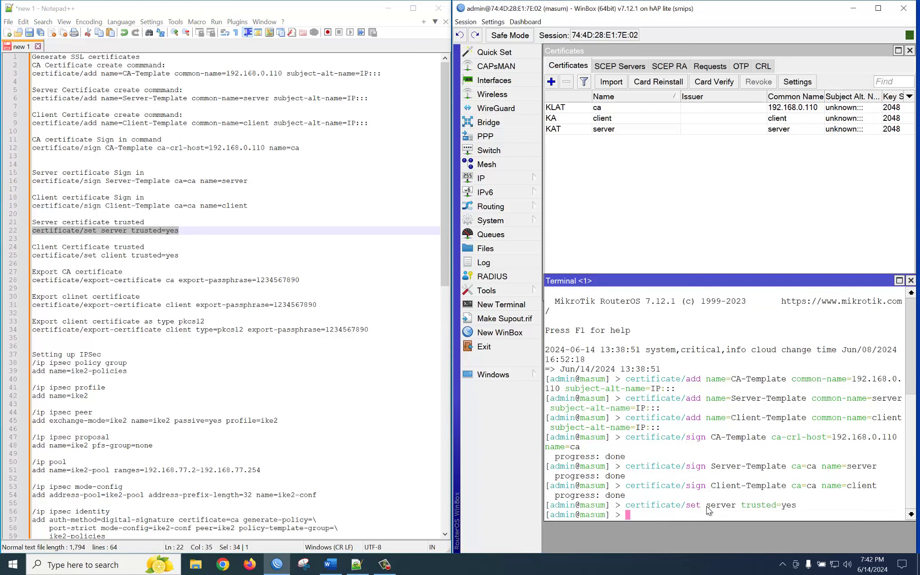
Mark the client certificate as trusted by running certificate/set client trusted=yes from the prepared commands in the router terminal.
drag(32, 255, 179, 255)
right_click(176, 254)
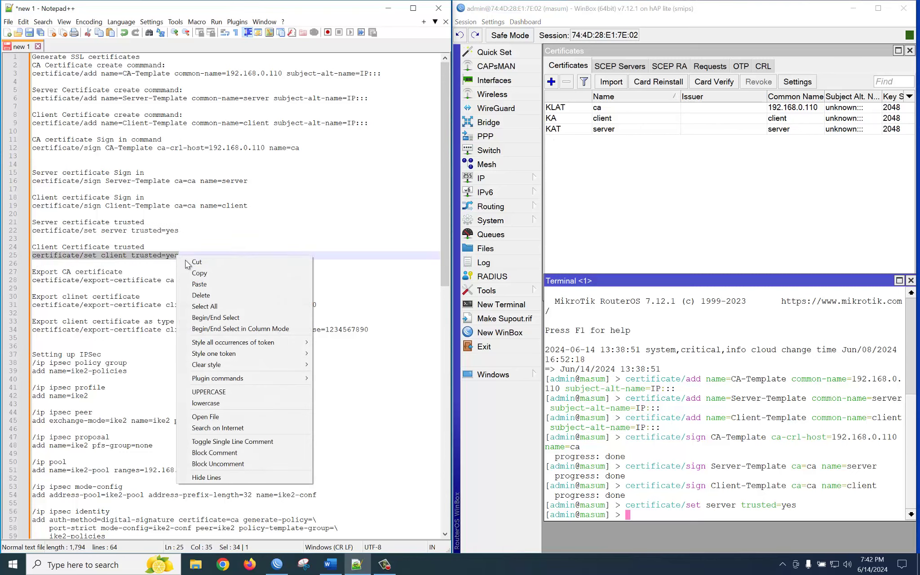
click(201, 273)
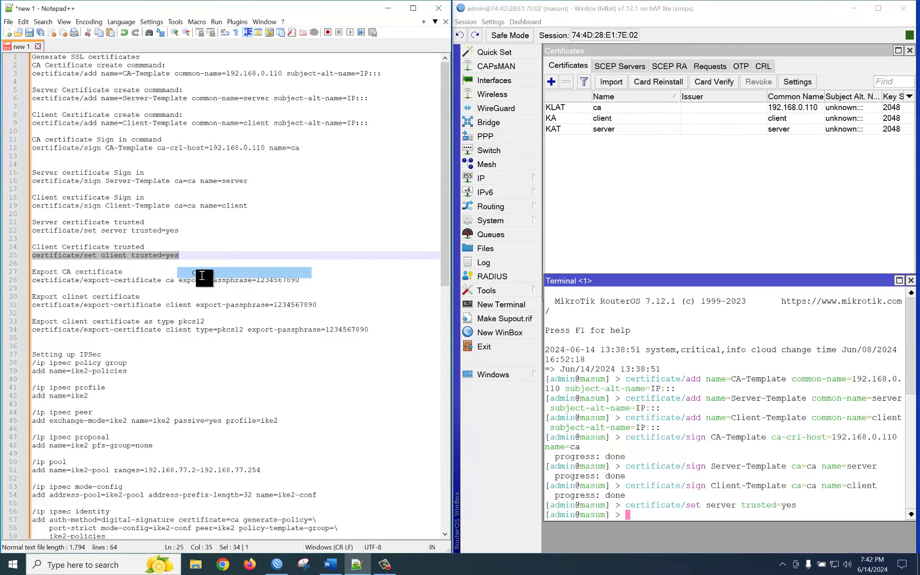
right_click(640, 513)
click(664, 507)
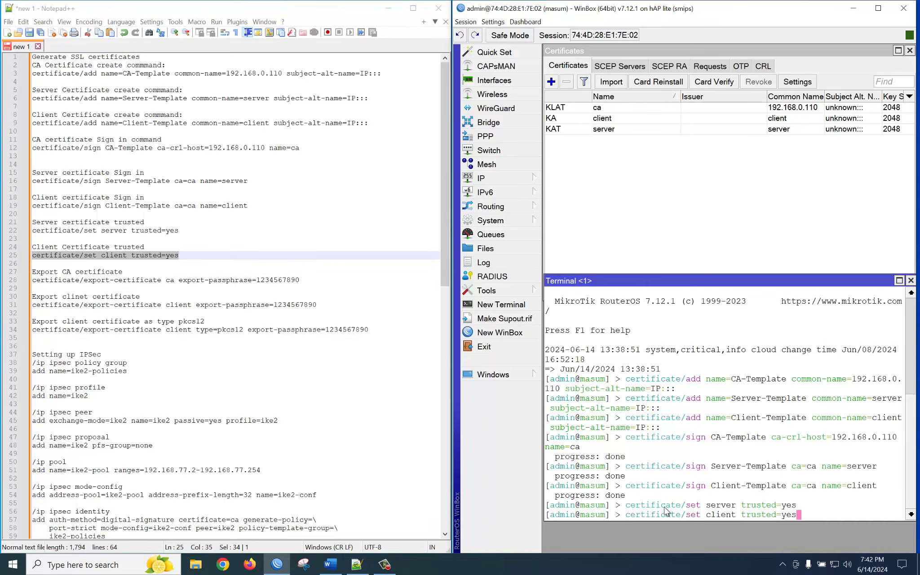
key(Return)
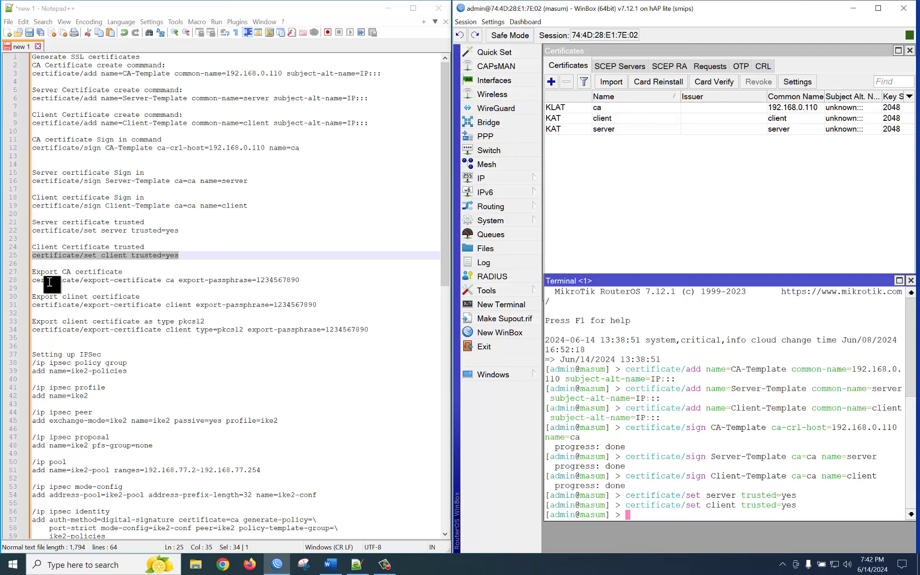
Try to export the ca certificate by copying the prepared export command, including its export passphrase, into the router terminal.
click(34, 281)
drag(33, 281, 299, 281)
right_click(292, 281)
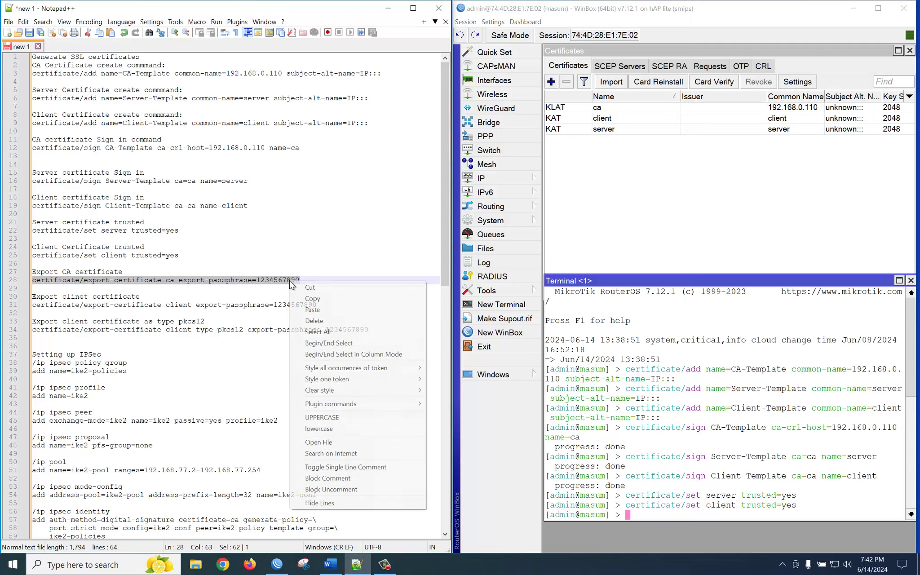
click(315, 300)
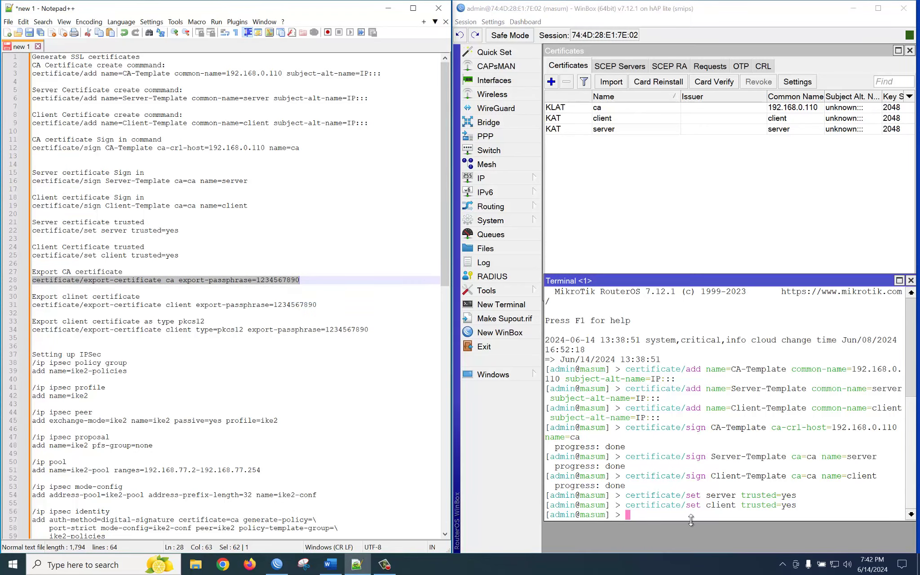
click(641, 513)
right_click(637, 514)
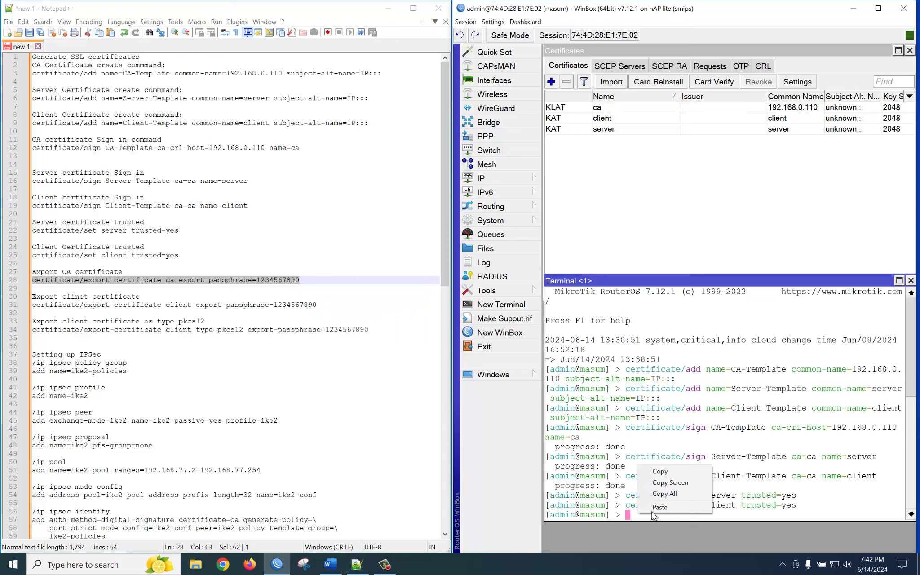
click(660, 507)
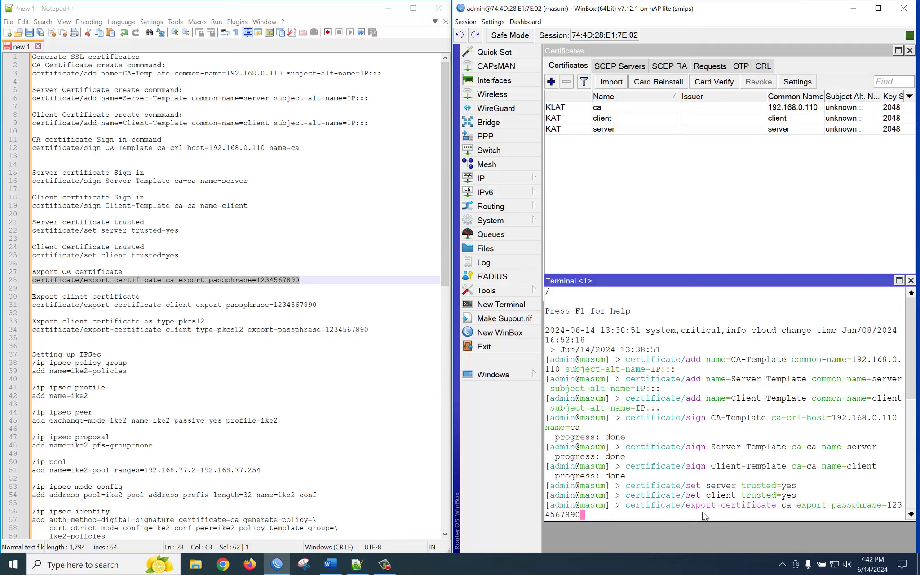
key(ctrl+c)
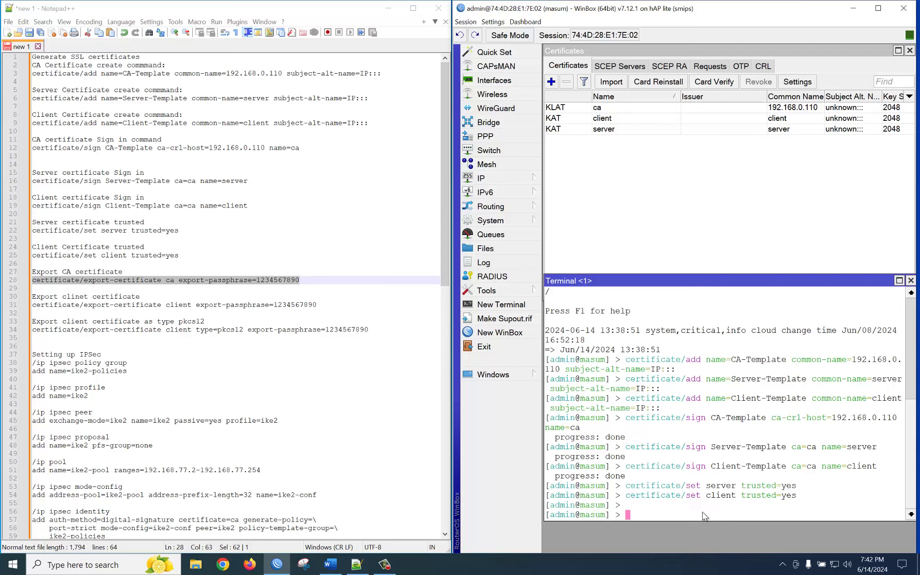
Open the router's file list and export the client certificate by running the prepared export command with its export passphrase in the router terminal.
click(498, 245)
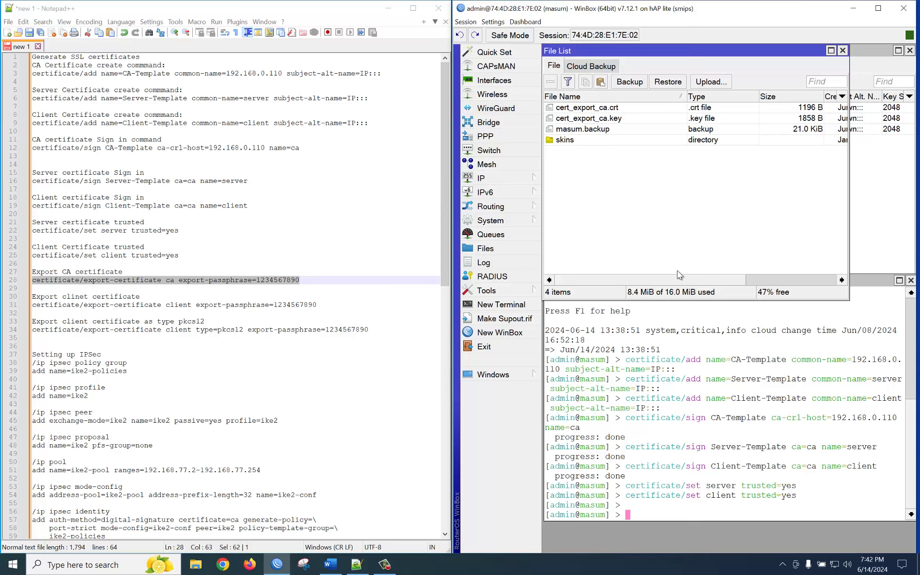
click(274, 280)
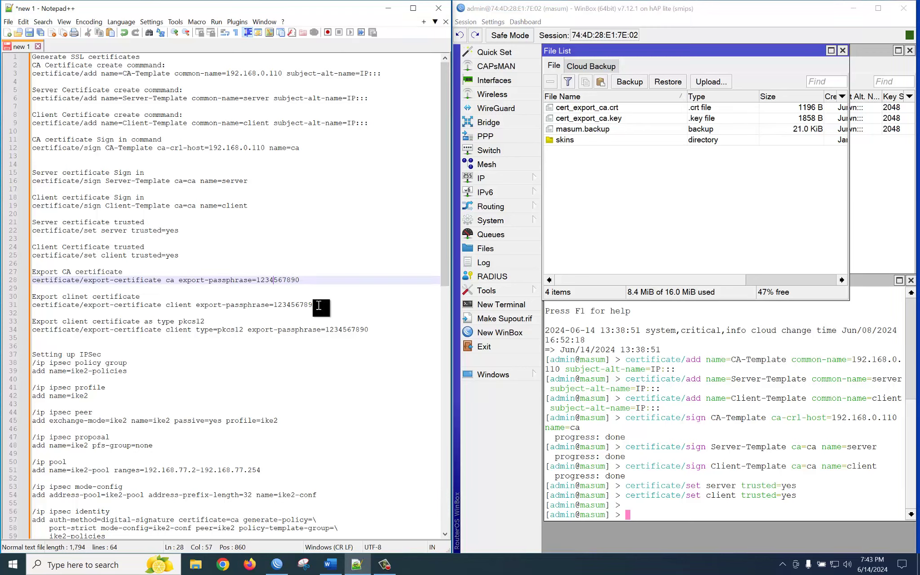
drag(321, 305, 32, 307)
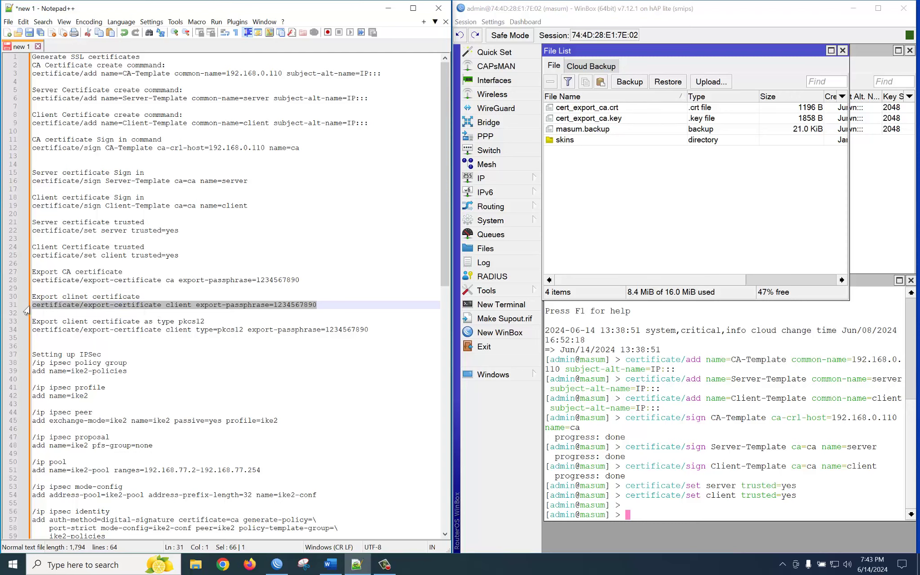
right_click(38, 307)
click(58, 323)
click(639, 512)
right_click(639, 512)
click(651, 506)
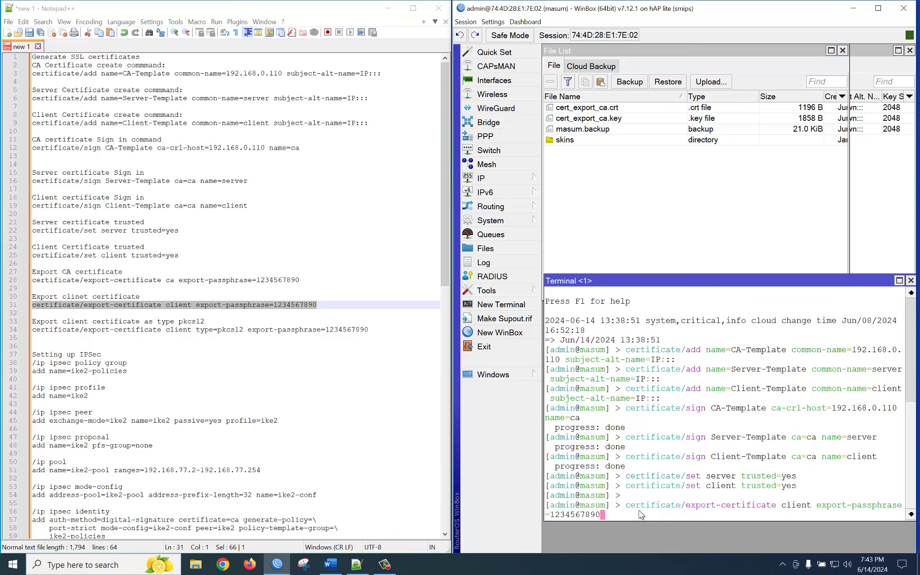
key(Return)
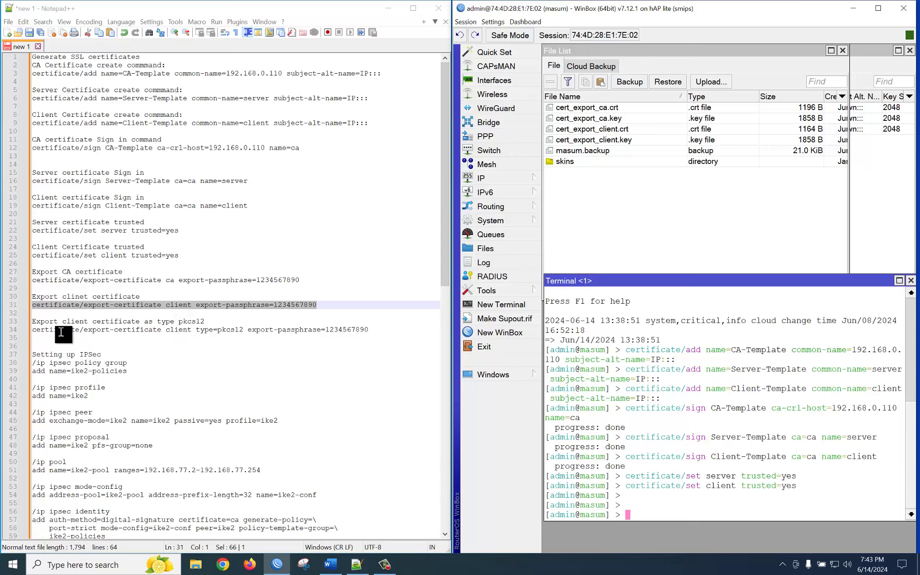
Export the client certificate as type pkcs12 by running the prepared command with its export passphrase in the router terminal.
click(362, 331)
drag(362, 331, 34, 330)
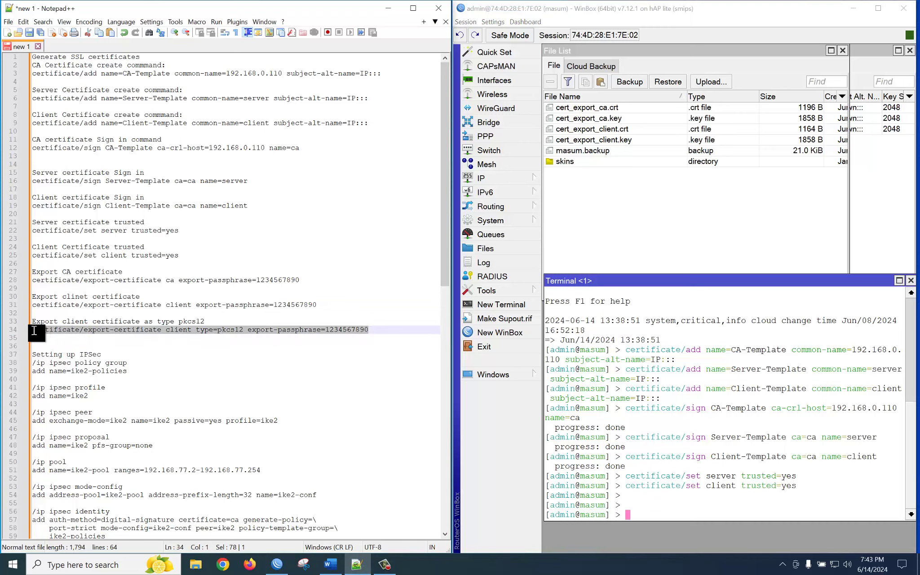
right_click(87, 329)
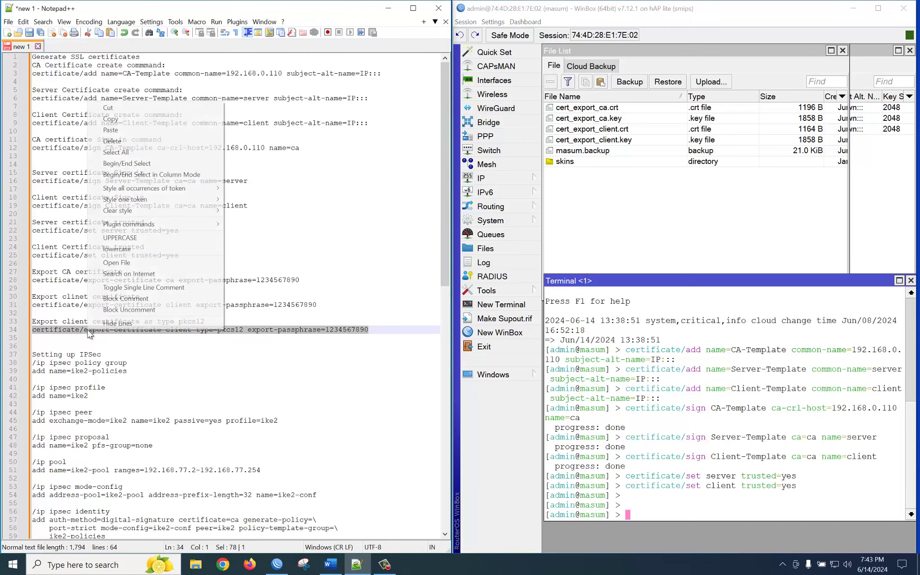
click(123, 117)
click(645, 512)
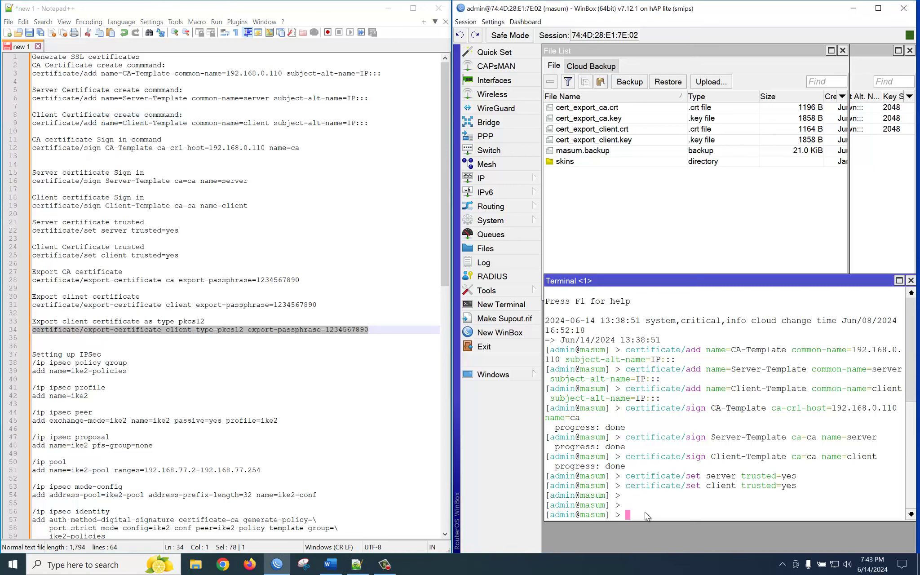
right_click(644, 512)
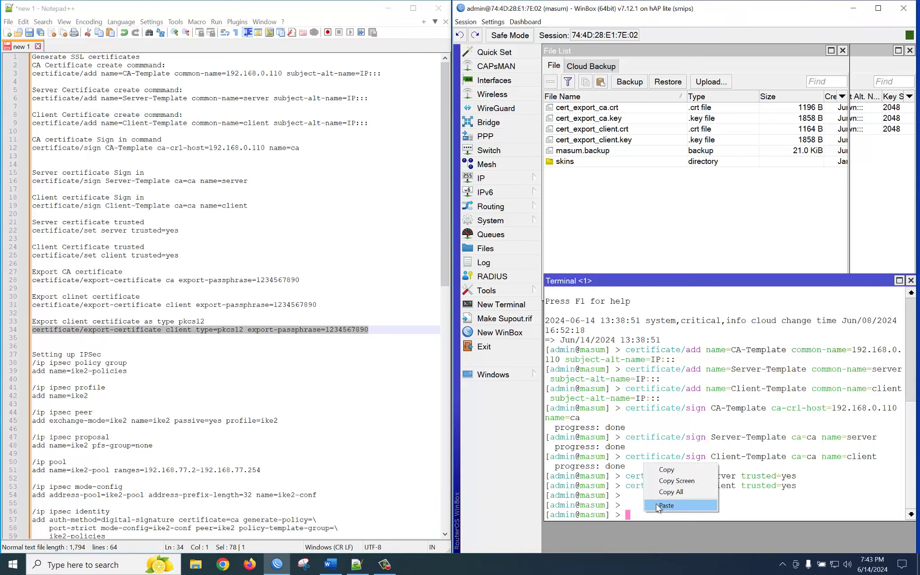
click(655, 504)
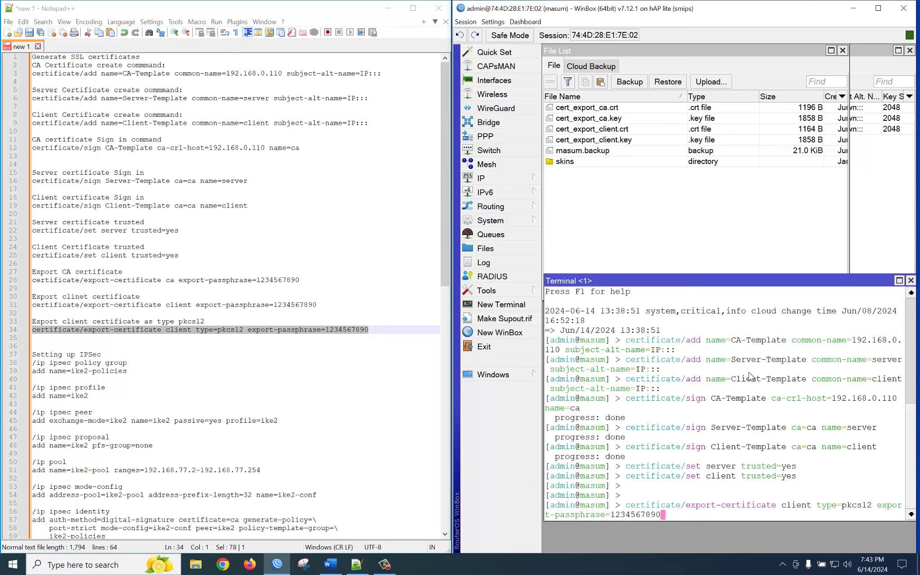
drag(745, 279, 720, 207)
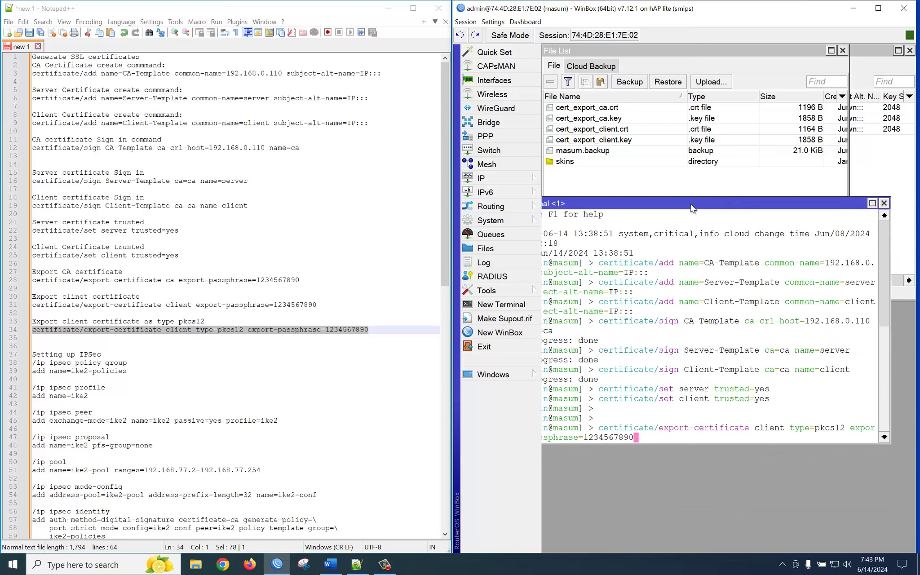
drag(684, 204, 706, 203)
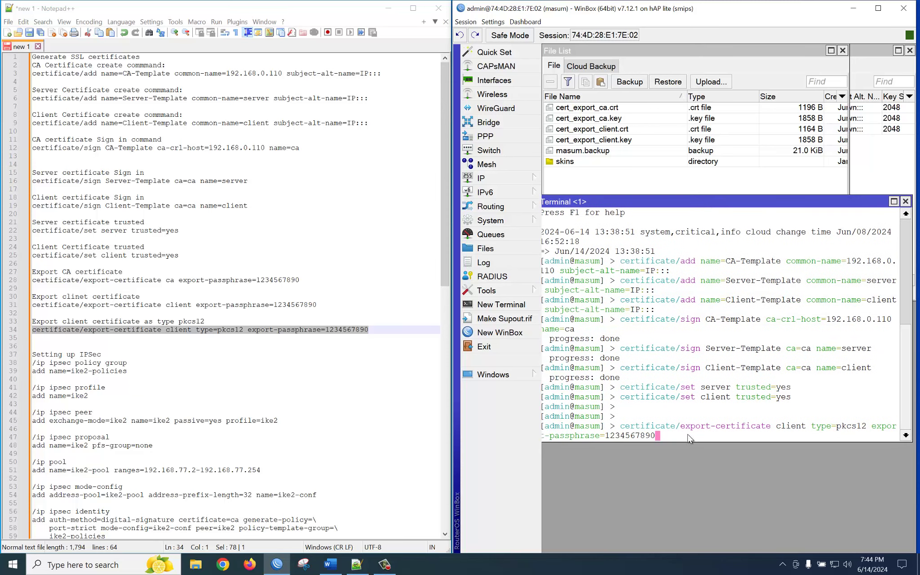
key(ctrl+c)
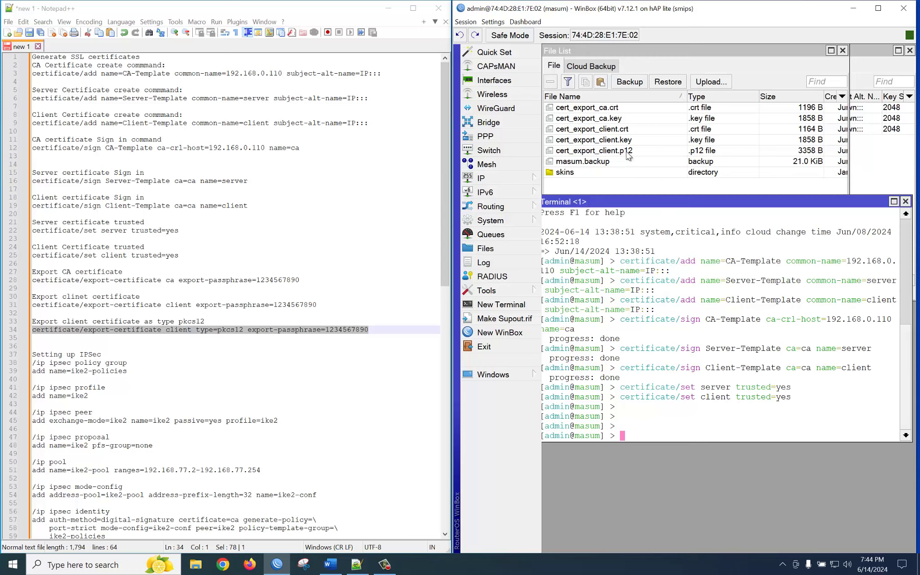
Minimise the prepared notes, then create a new folder on the Windows desktop and open it.
click(391, 9)
right_click(193, 278)
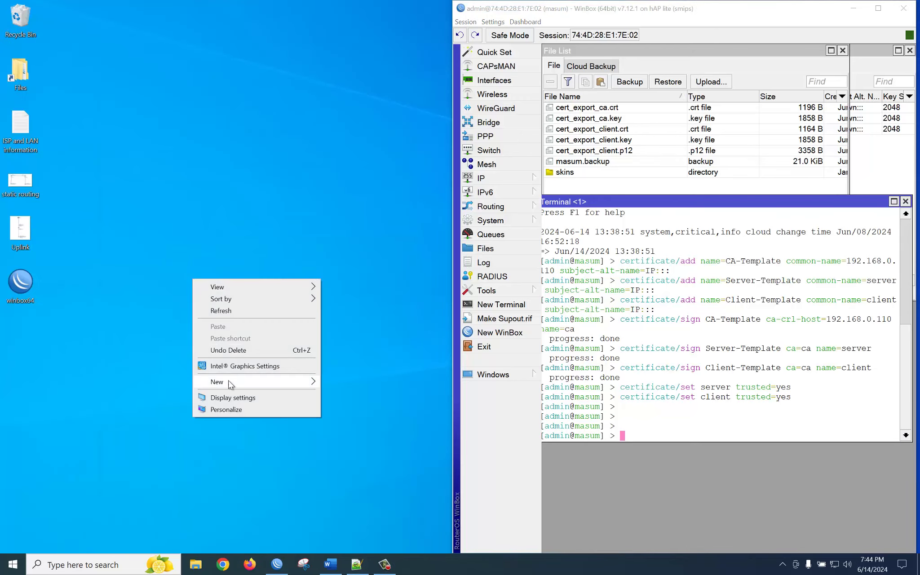
mouse_move(229, 382)
click(327, 380)
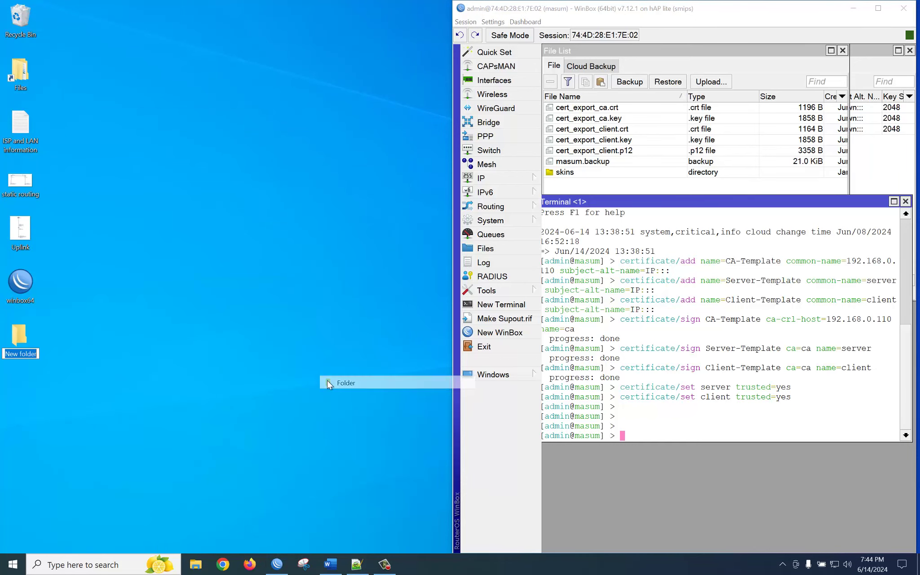
double_click(20, 337)
Copy the five exported ca and client certificate and key files from the router's file list into the new desktop folder.
double_click(532, 13)
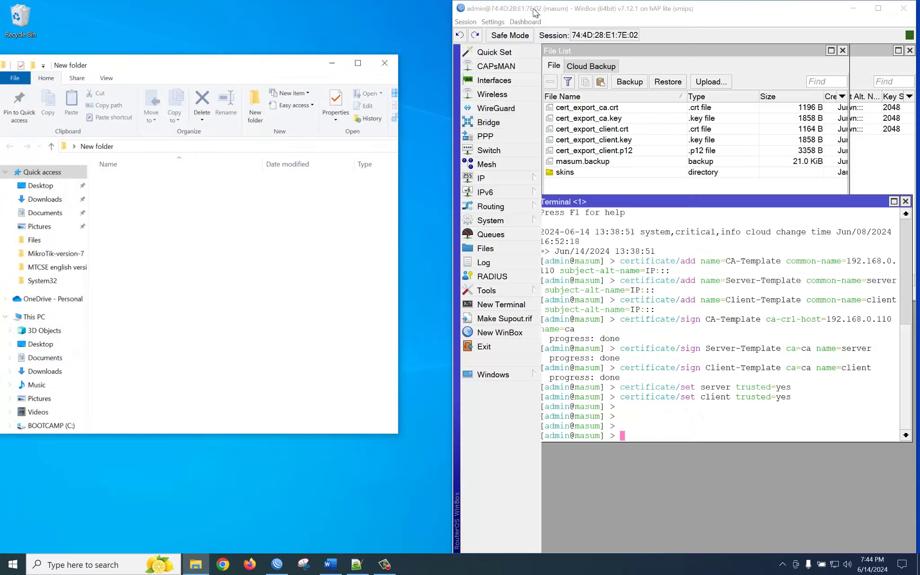
click(616, 153)
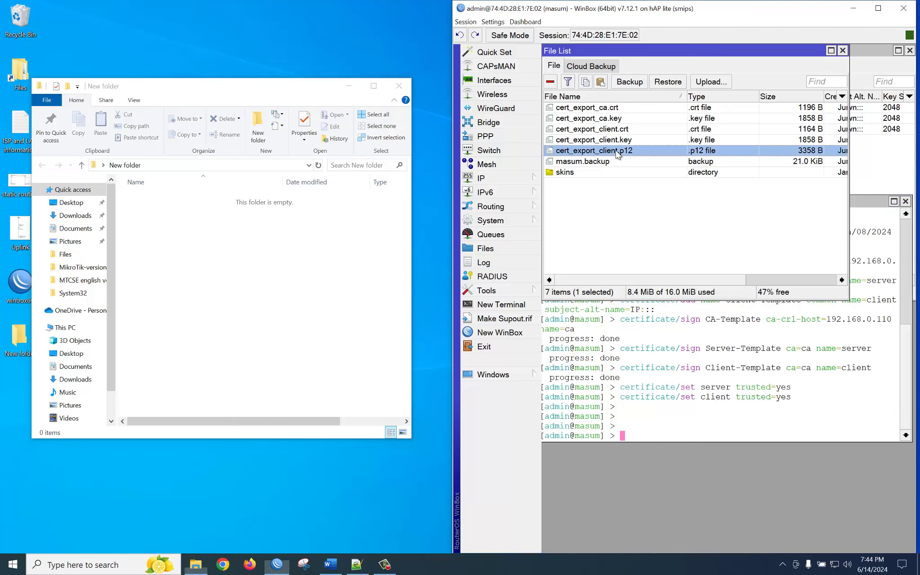
drag(616, 148, 202, 251)
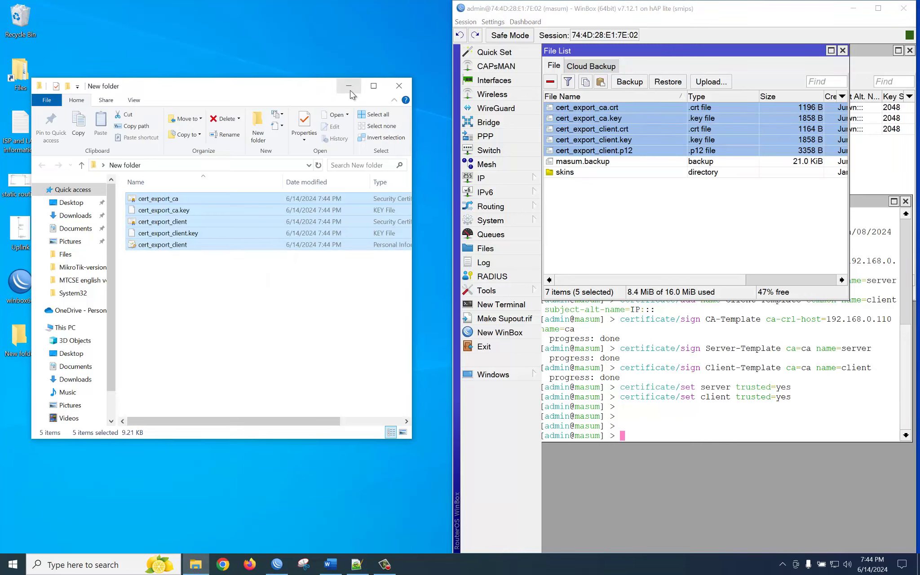
Return to the Setting up IPSec section of the notes in Notepad++ and close WinBox's terminal, file list and certificates windows.
click(356, 564)
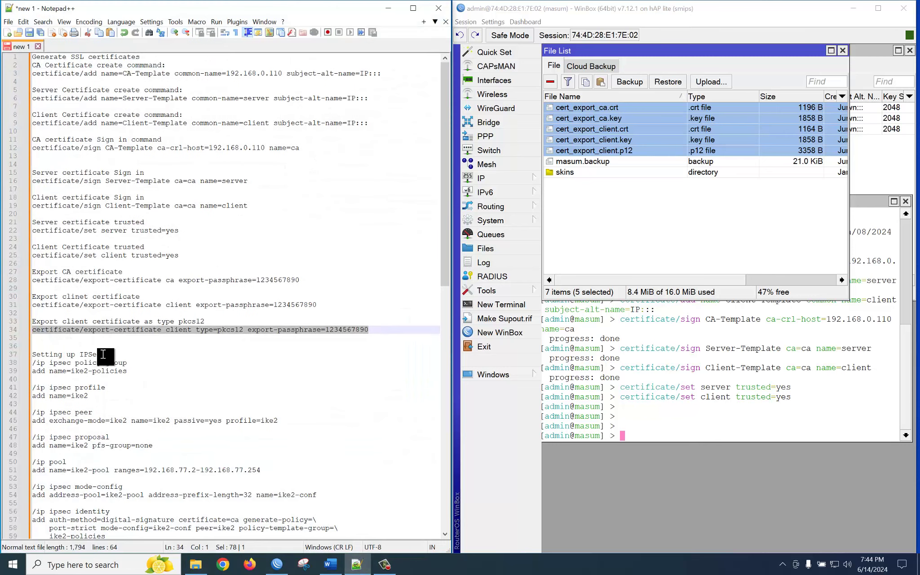
drag(110, 355, 36, 356)
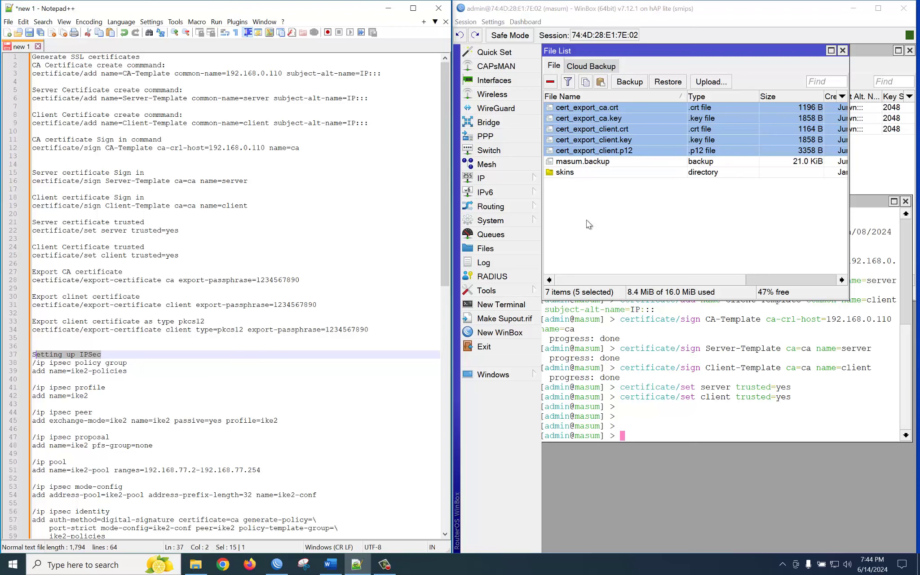
click(653, 436)
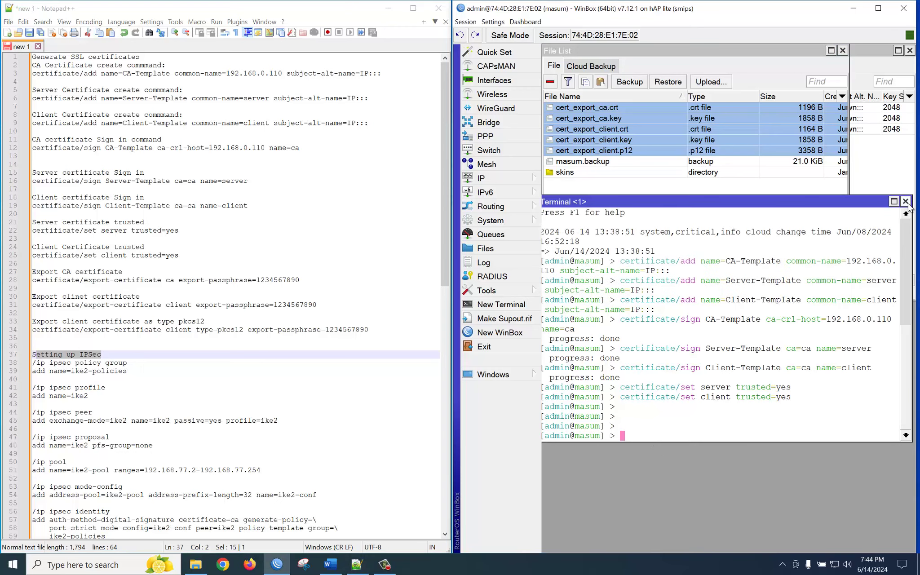
click(906, 200)
click(842, 50)
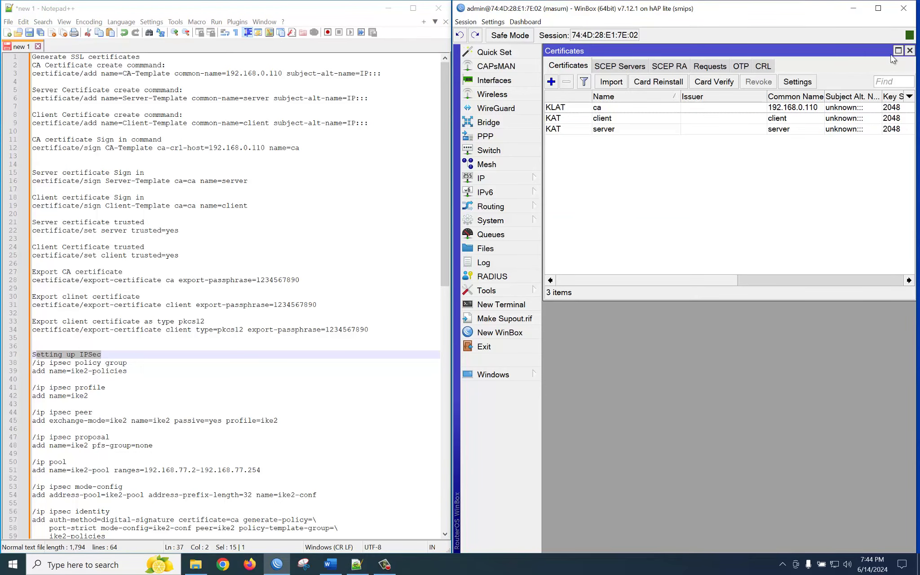
click(909, 50)
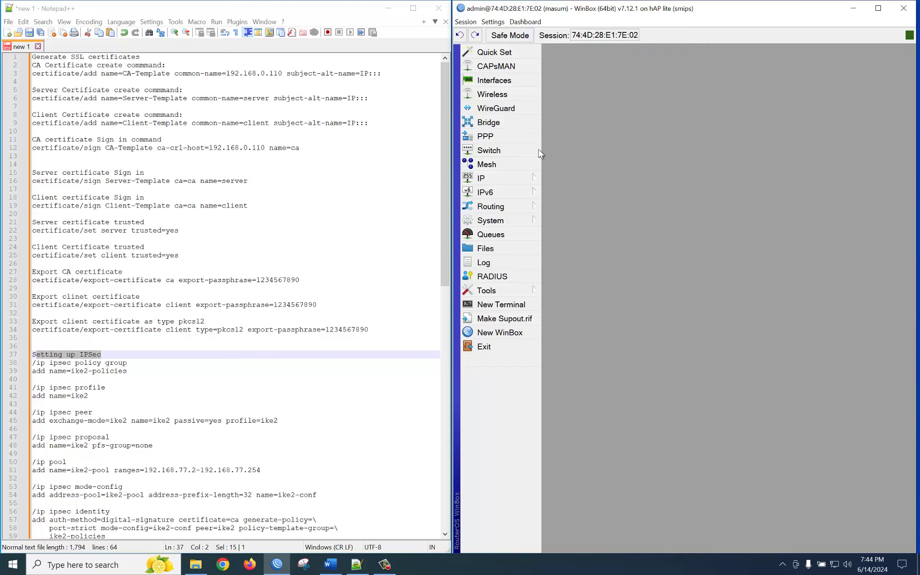
Open the router's IPsec settings and move their window to the upper edge of the workspace.
click(494, 180)
click(567, 305)
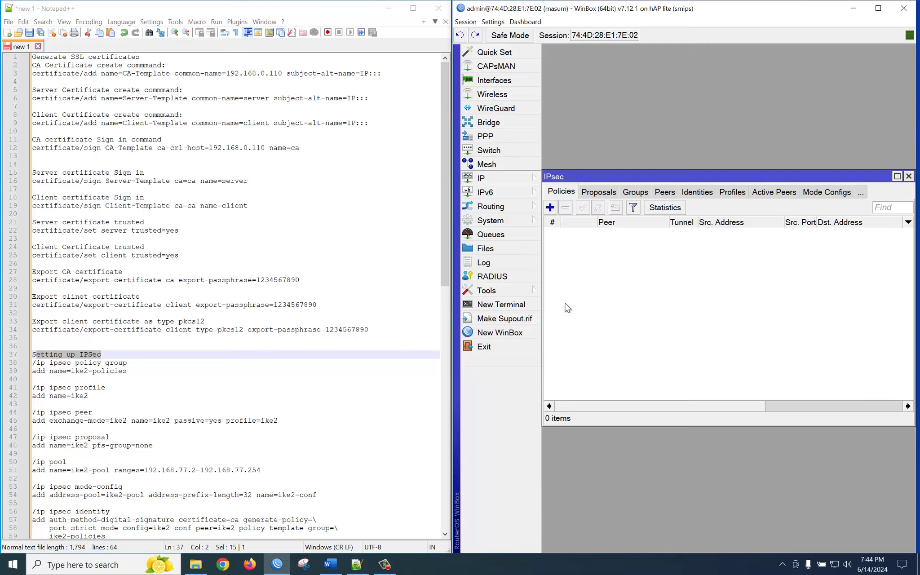
drag(673, 176, 670, 51)
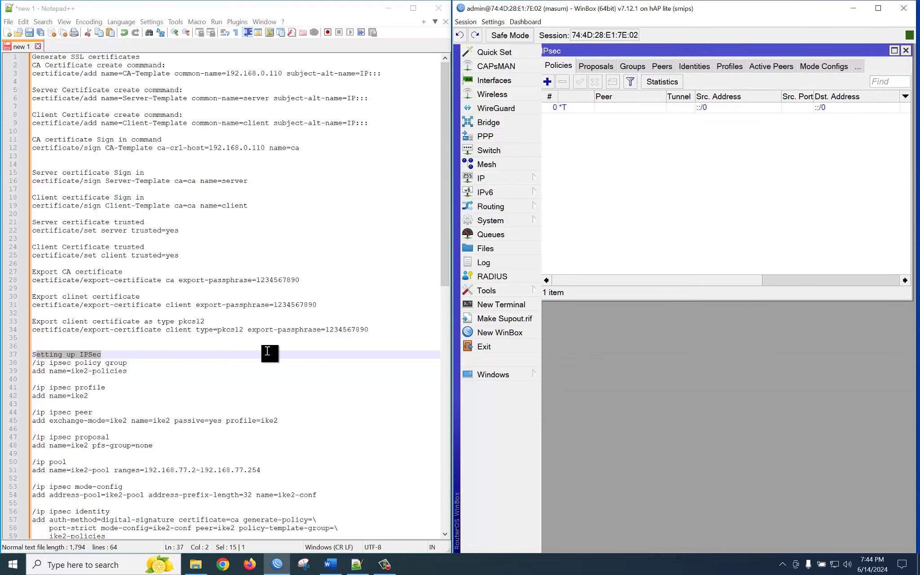
Add an IPsec policy group named ike2-policies by running the prepared commands in a new router terminal.
click(89, 370)
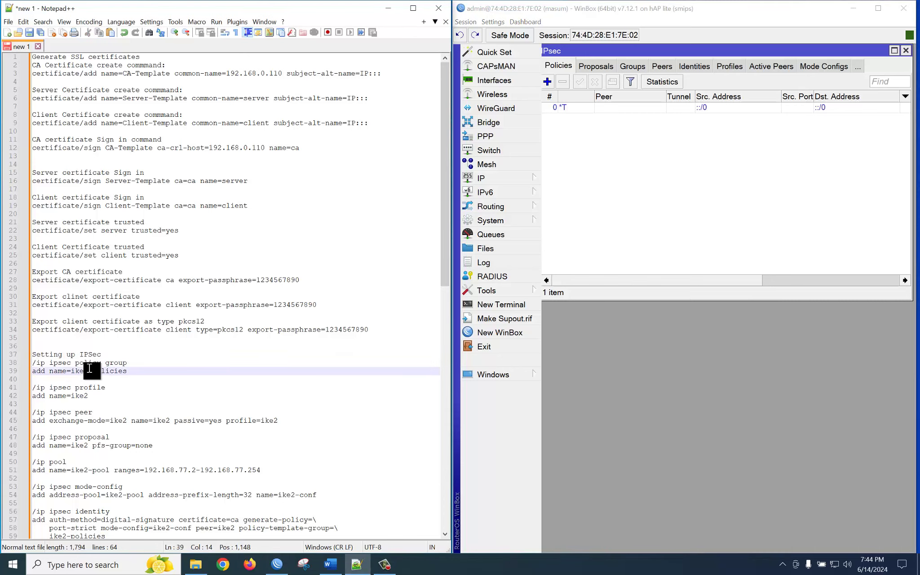
drag(129, 371, 27, 368)
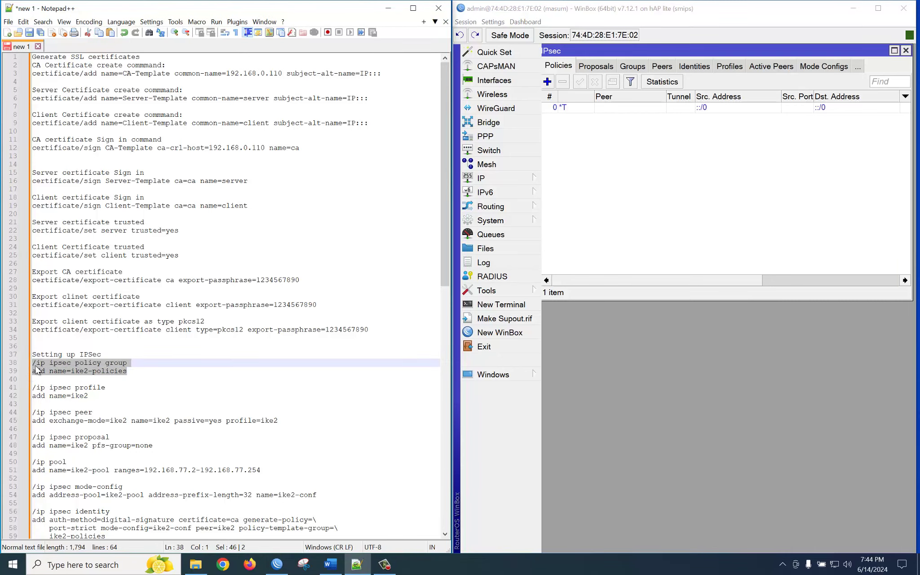
right_click(37, 369)
click(72, 155)
click(633, 68)
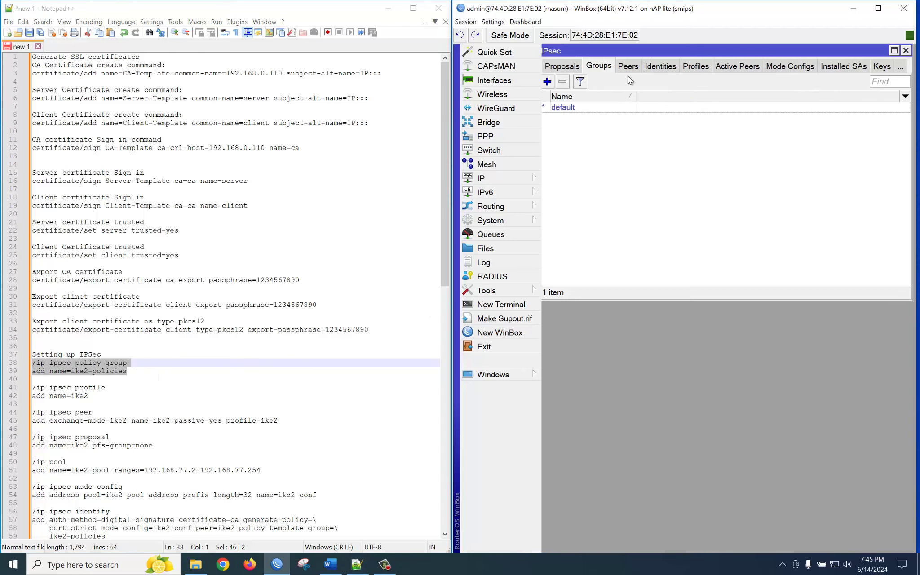
click(512, 306)
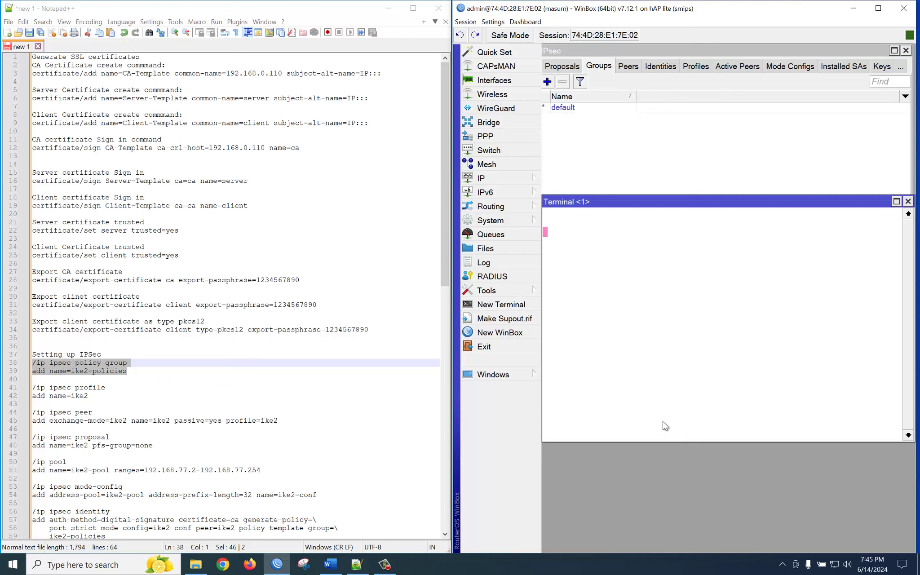
right_click(646, 434)
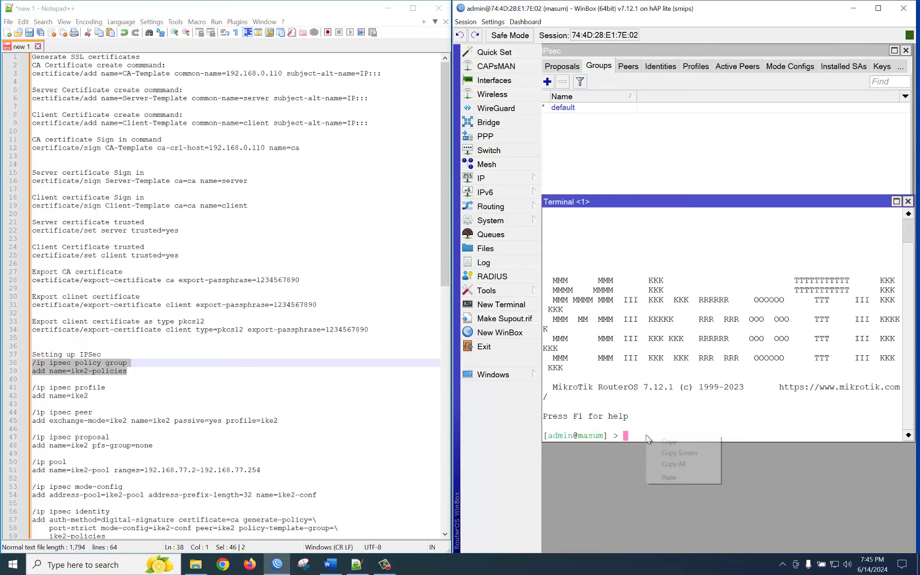
click(668, 476)
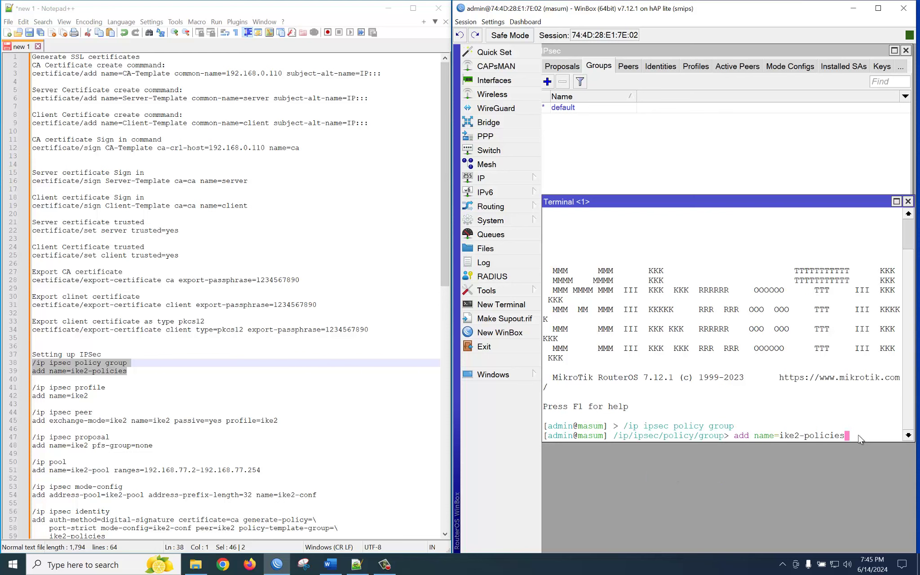
key(Return)
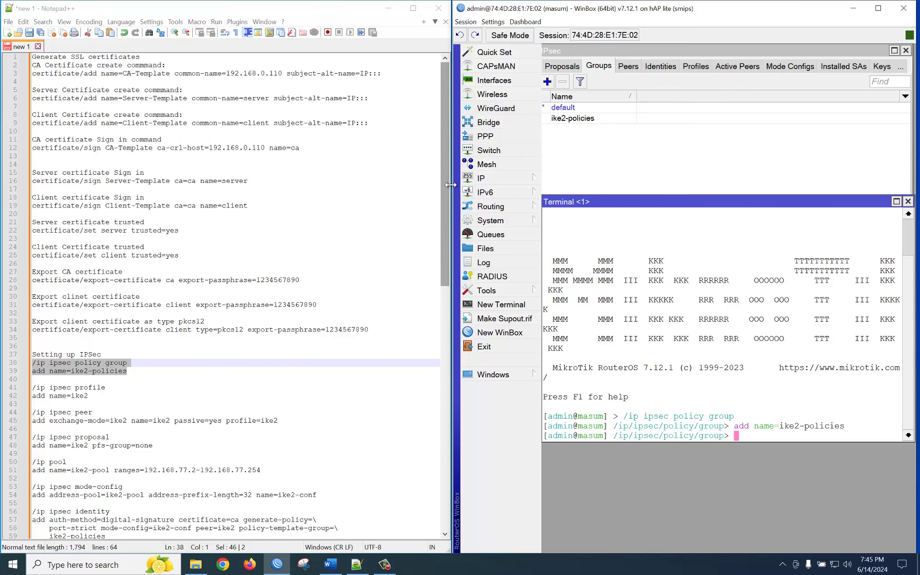
Widen the WinBox and IPsec windows to fit all IPsec sections and show the IPsec profiles list.
drag(450, 185, 403, 184)
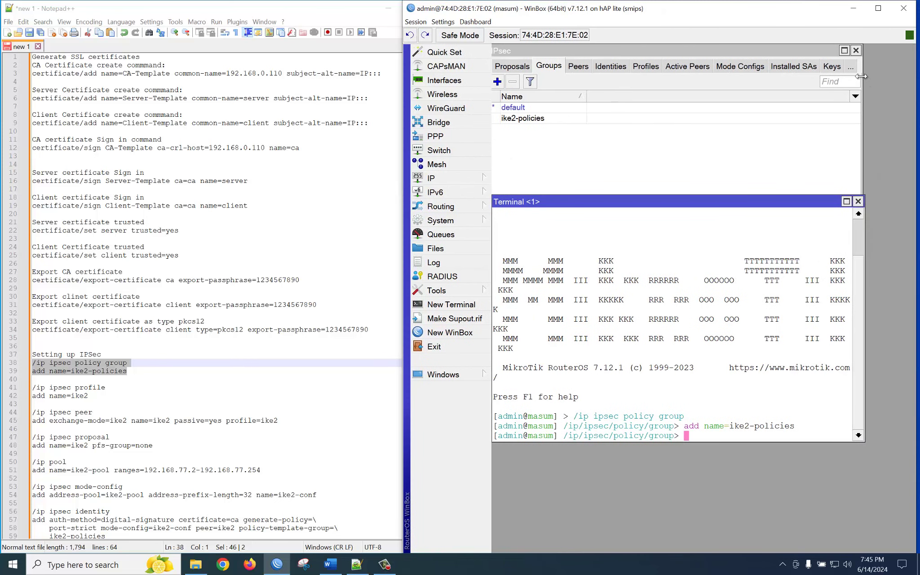
drag(862, 78, 913, 71)
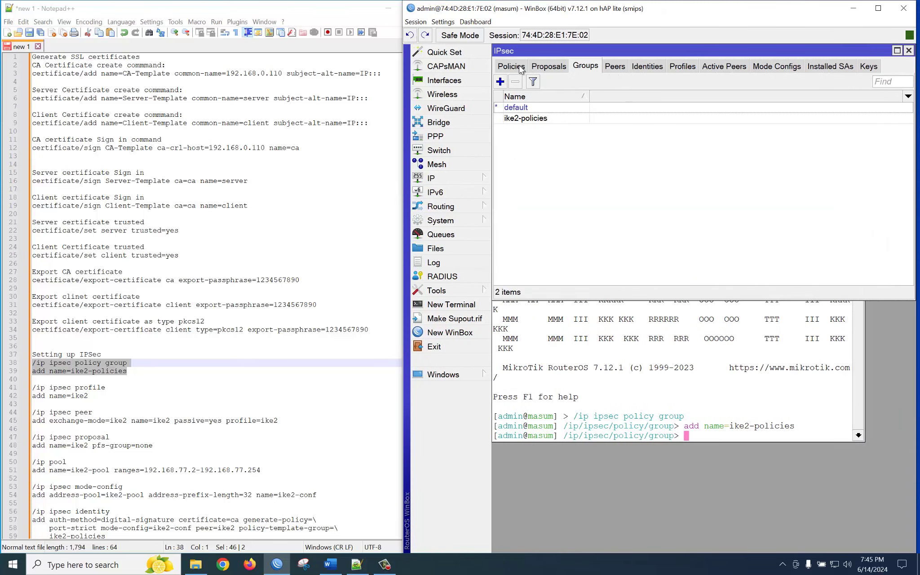
click(673, 68)
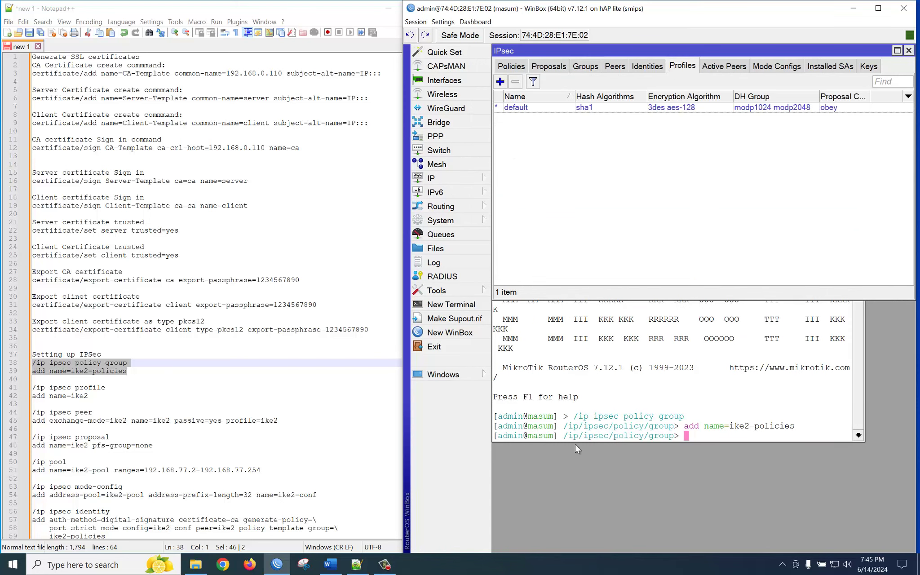
Move the router terminal up from the IPsec policy group level to the /ip level.
click(702, 437)
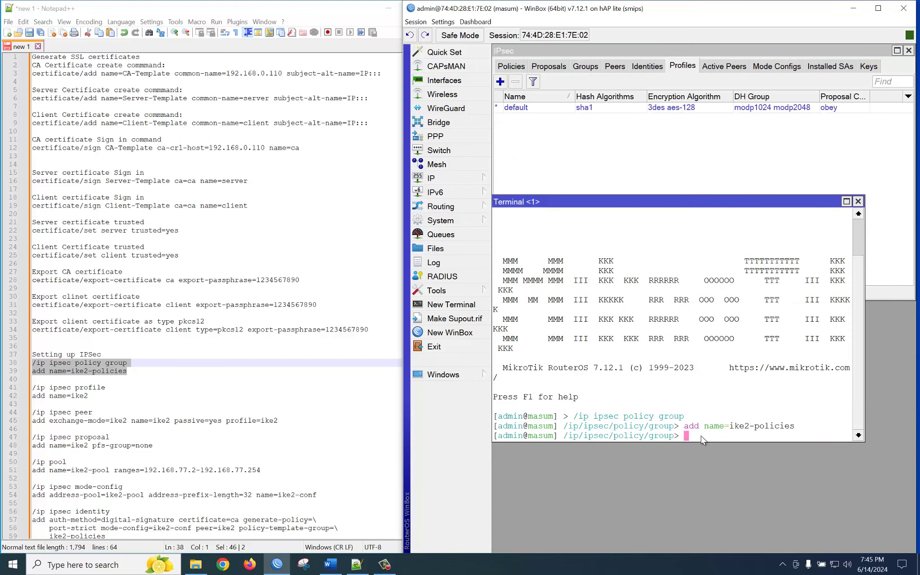
text(..)
key(Return)
text(..)
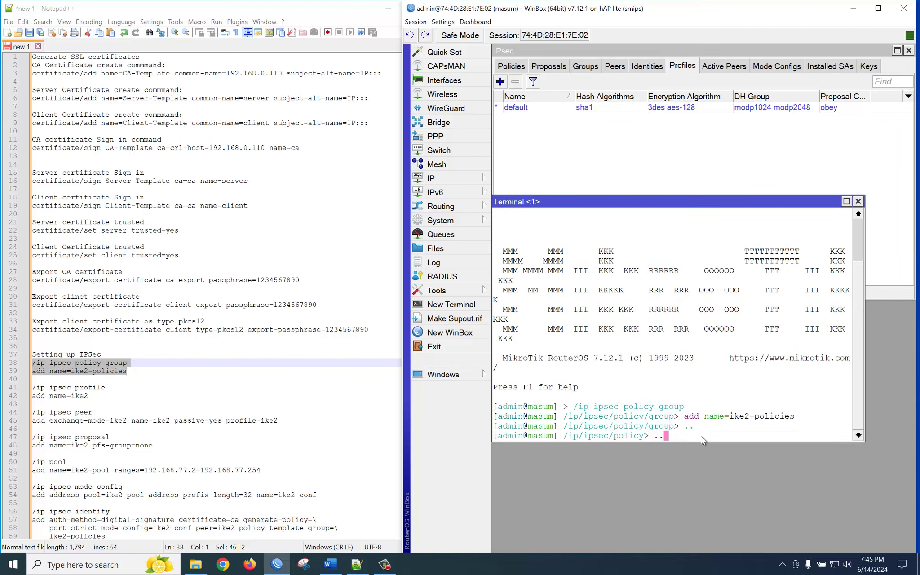
key(Return)
text(..)
key(Return)
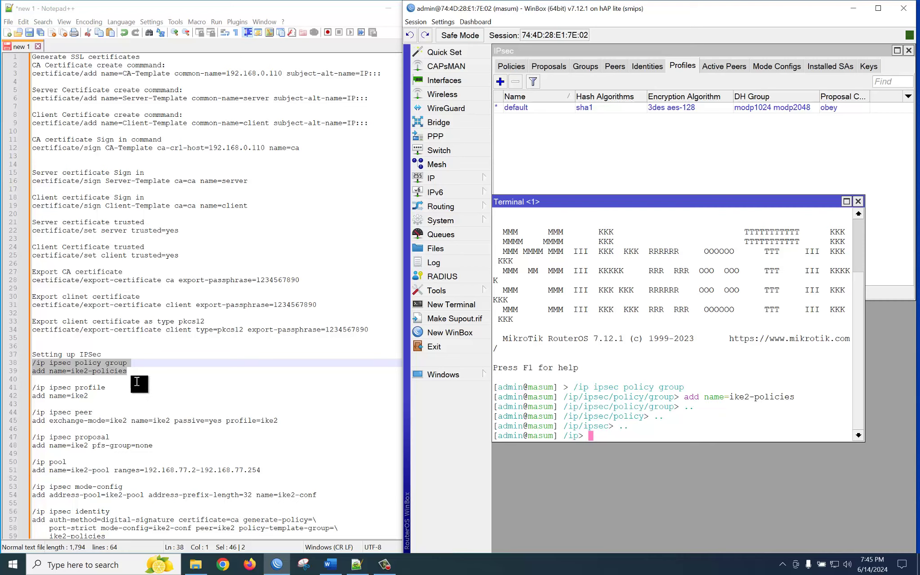
Copy the IPsec profile commands from the notes and run them at the terminal's root level to add a profile named ike2.
drag(88, 395, 27, 391)
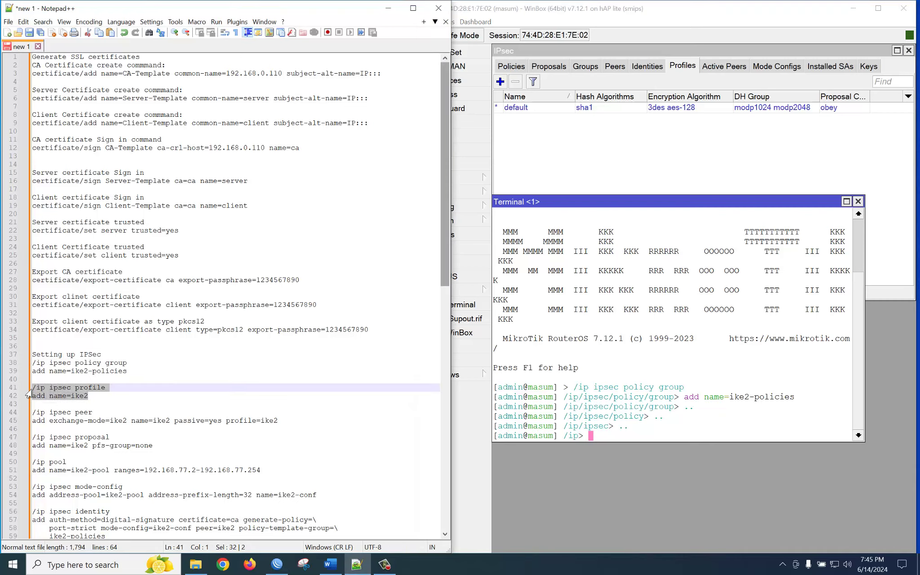
right_click(50, 397)
click(99, 188)
click(611, 439)
text(.)
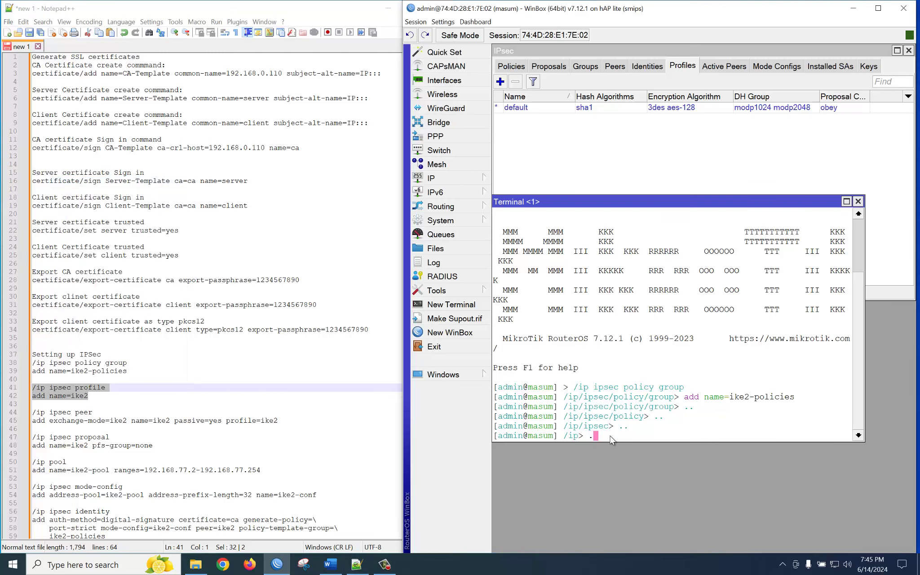
text(.)
key(Return)
right_click(611, 439)
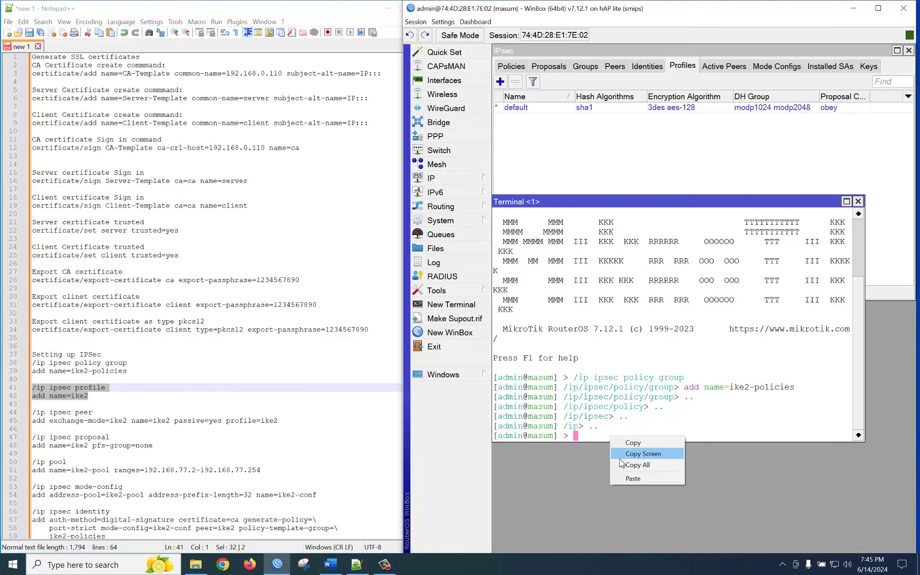
click(630, 479)
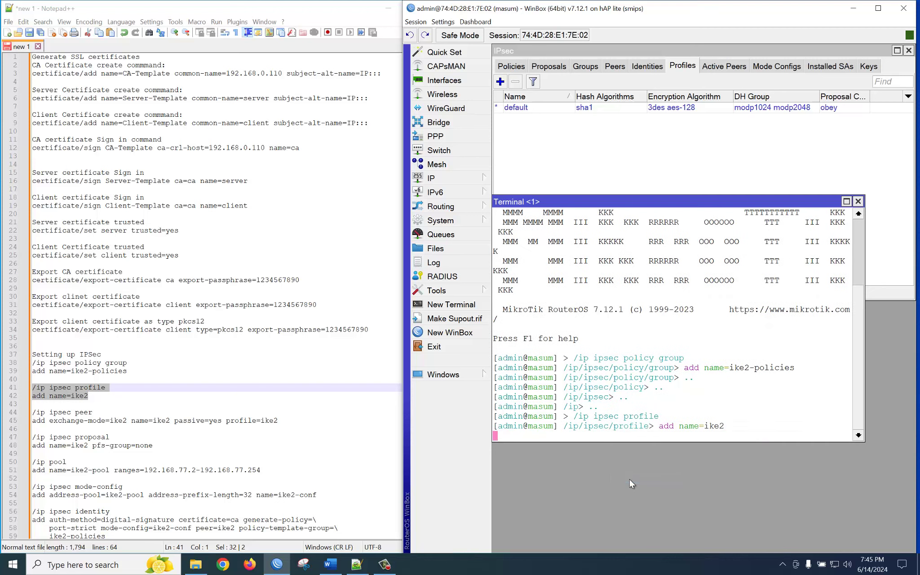
key(Return)
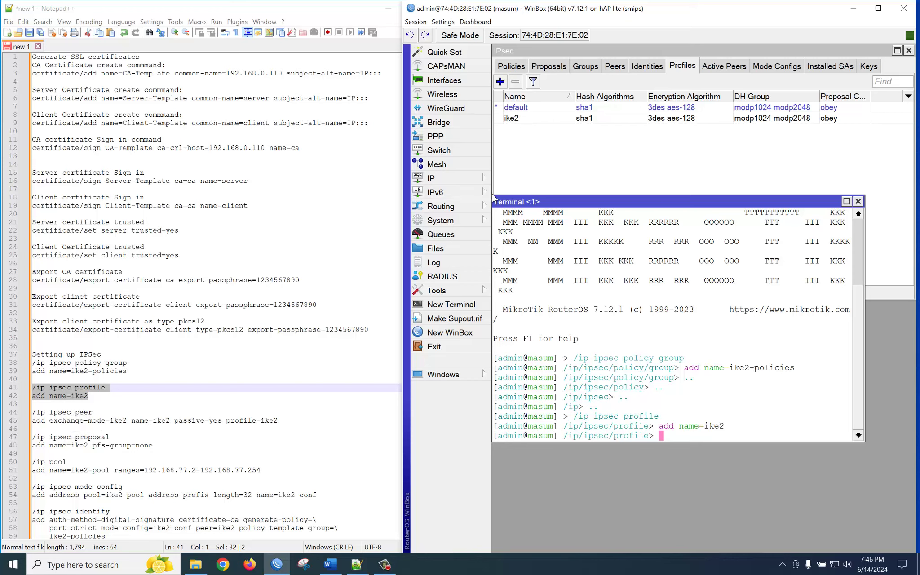
Show the IPsec peers list and return the router terminal from the profile level to the root level.
click(622, 67)
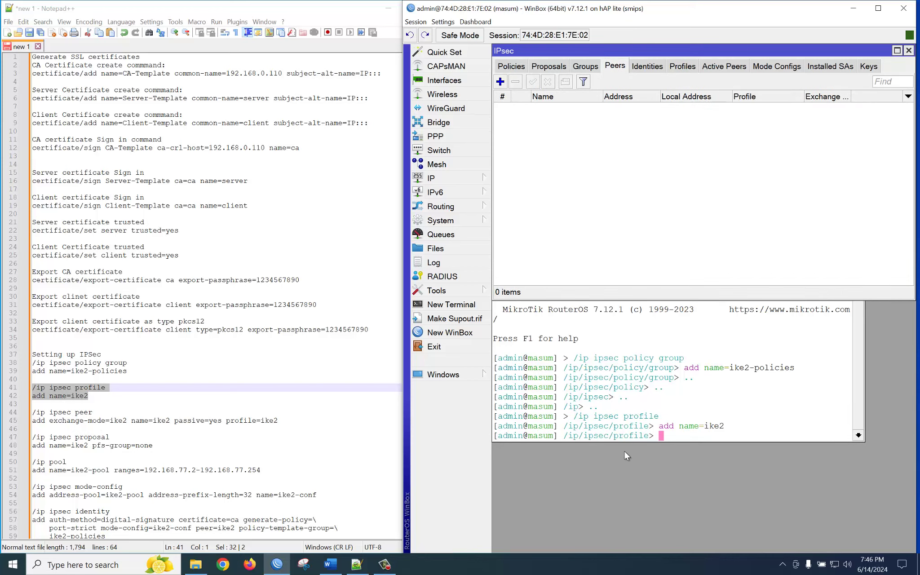
click(674, 439)
text(.)
key(Return)
key(Return)
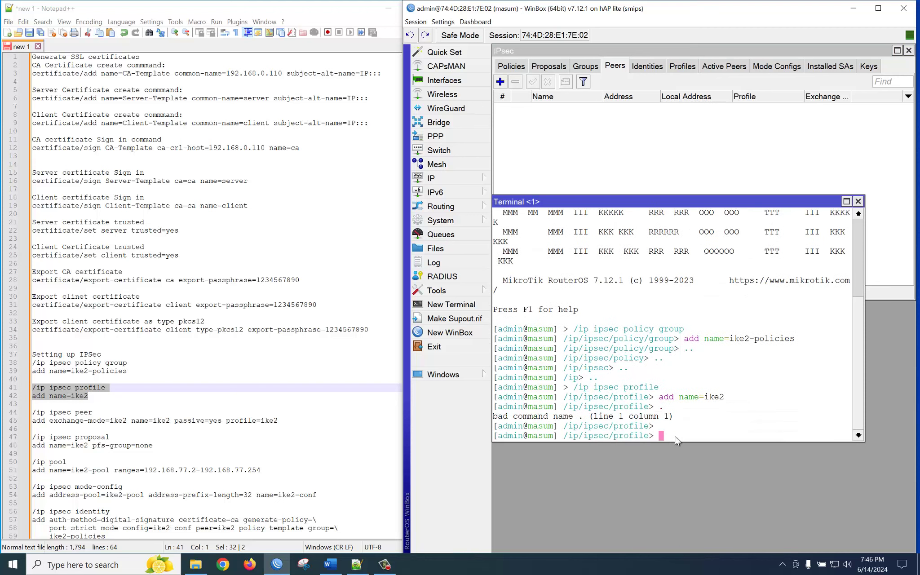
text(..)
key(Return)
text(..)
key(Return)
text(..)
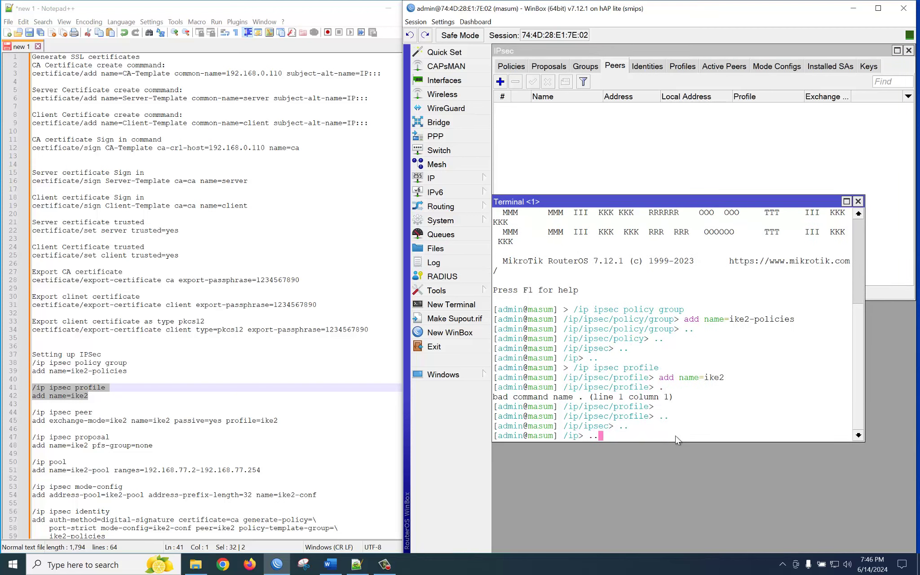
key(Return)
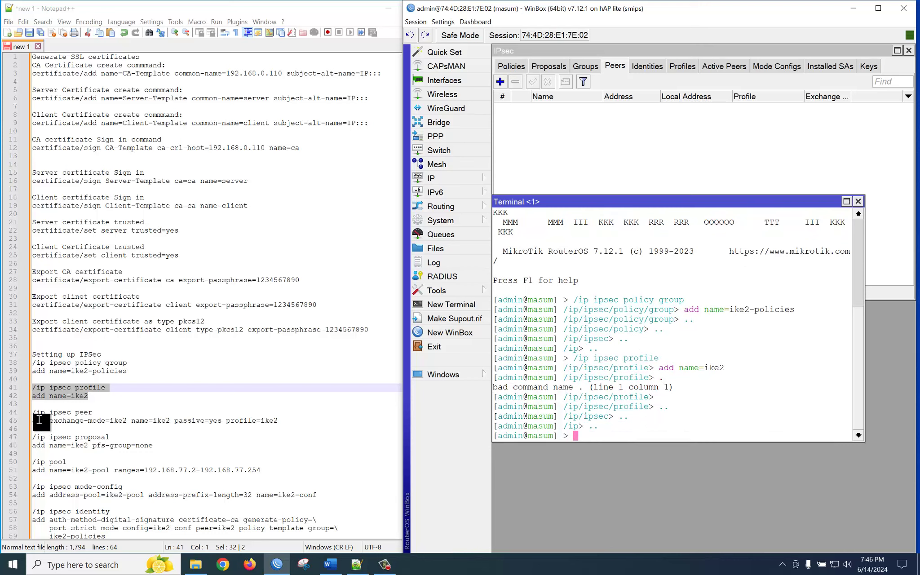
Add a passive IPsec peer named ike2 with exchange mode ike2 and profile ike2 by running the prepared commands from the notes.
key(alt+Tab)
drag(34, 414, 275, 426)
right_click(269, 425)
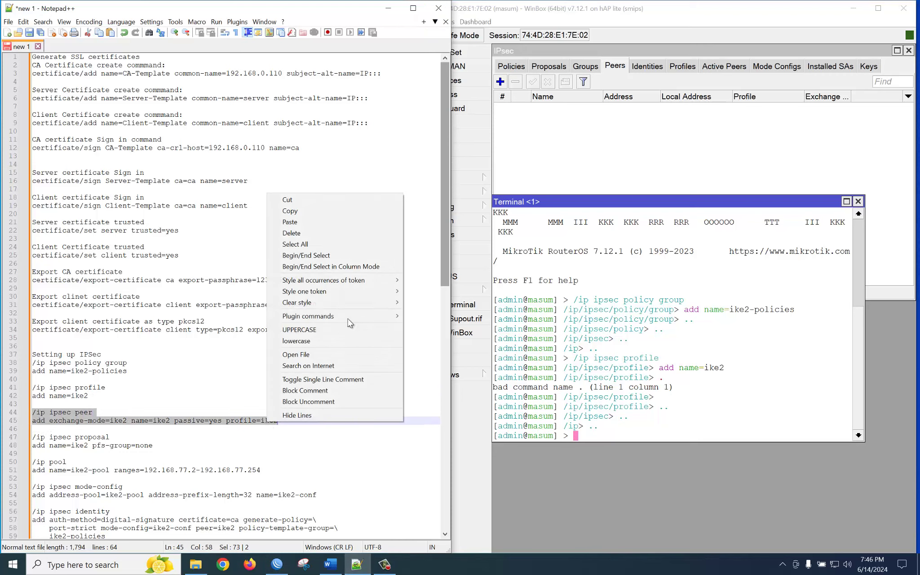
click(309, 209)
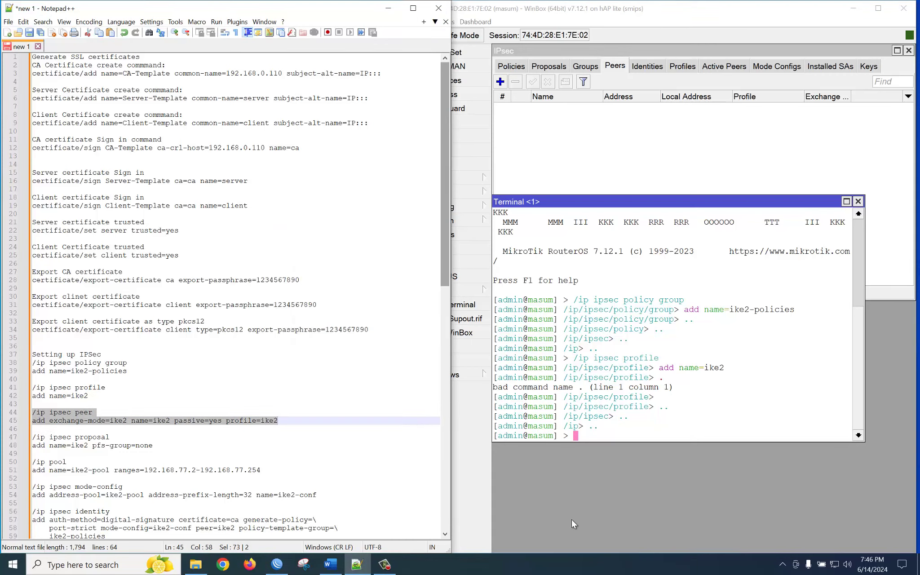
right_click(586, 440)
click(604, 476)
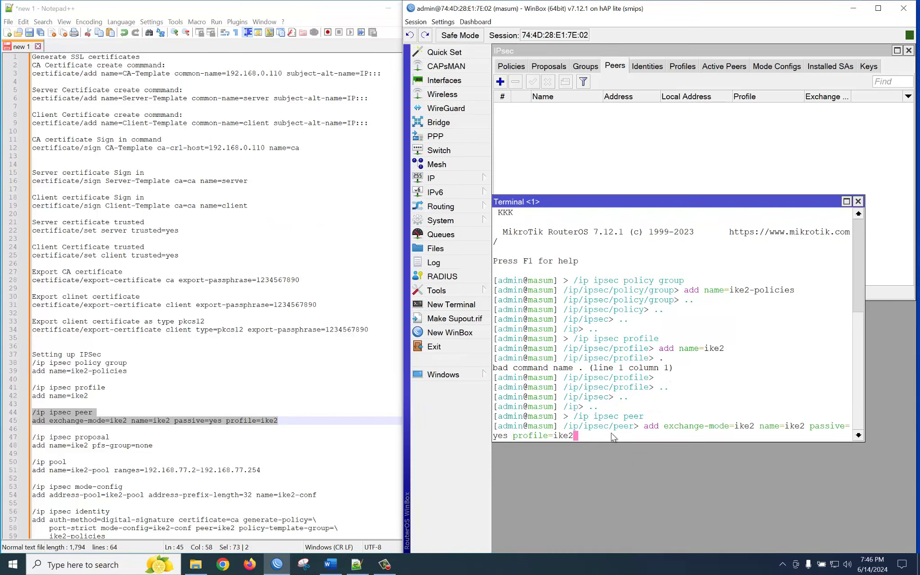
key(Return)
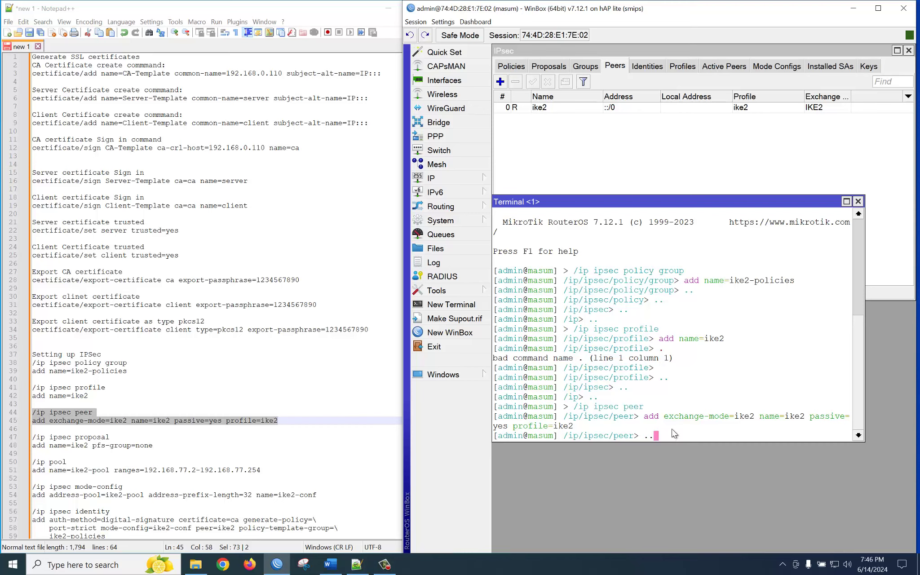
Return the router terminal from the IPsec peer level to the root level.
key(Return)
text(..)
key(Return)
text(..)
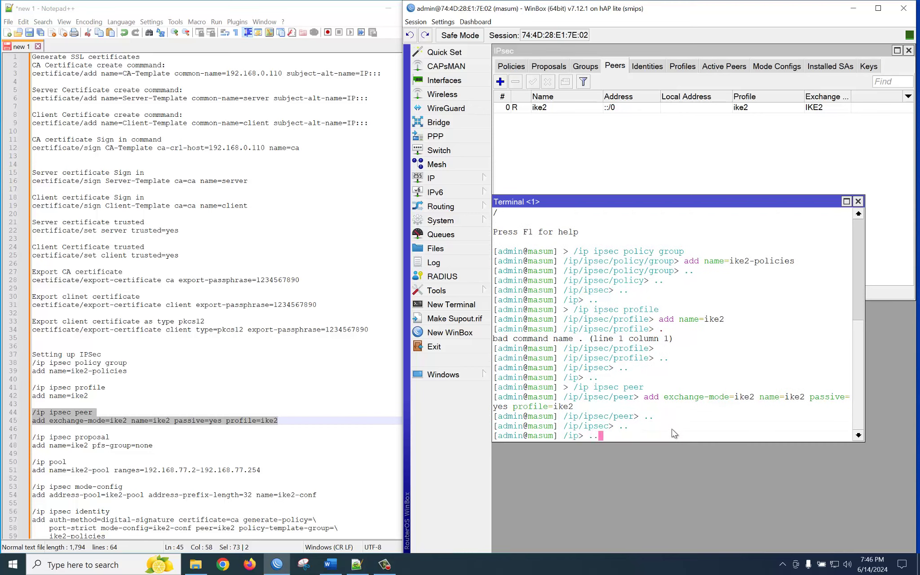
key(Return)
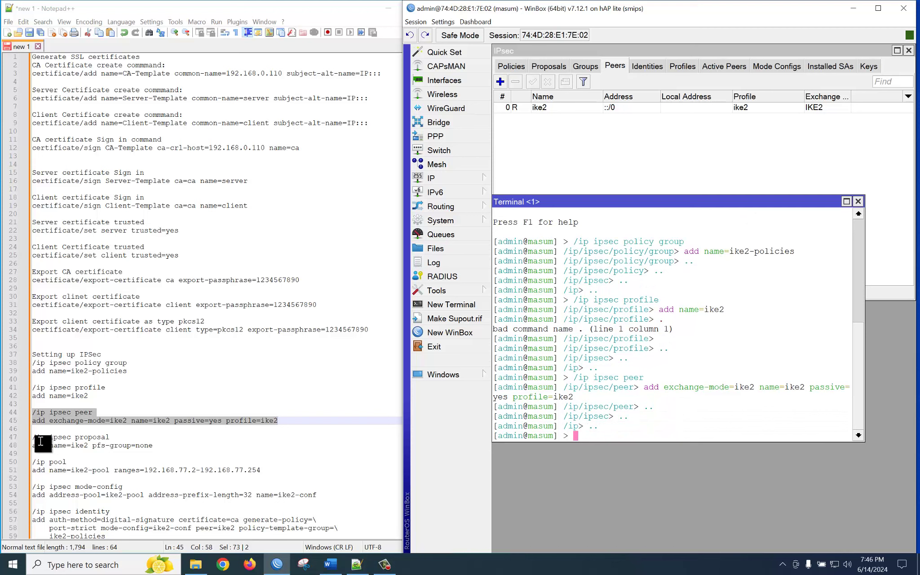
Show the IPsec proposals list and run the prepared commands from the notes to add a proposal named ike2 with pfs-group none.
drag(32, 437, 159, 446)
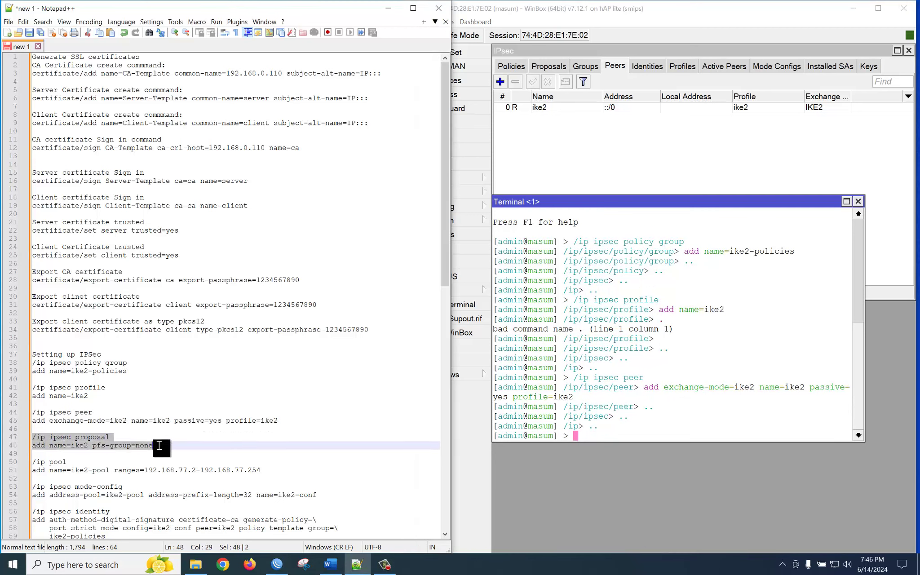
right_click(116, 441)
click(150, 230)
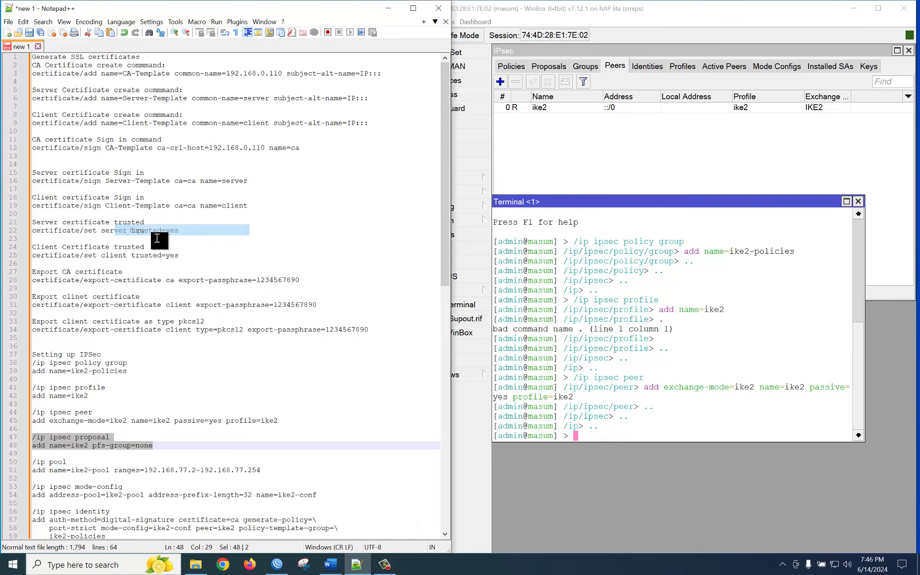
click(552, 68)
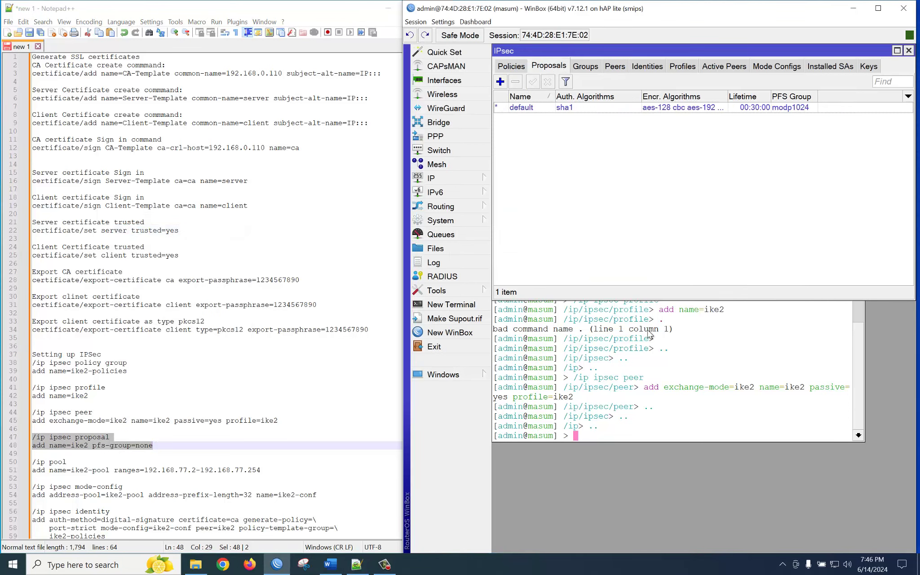
click(627, 435)
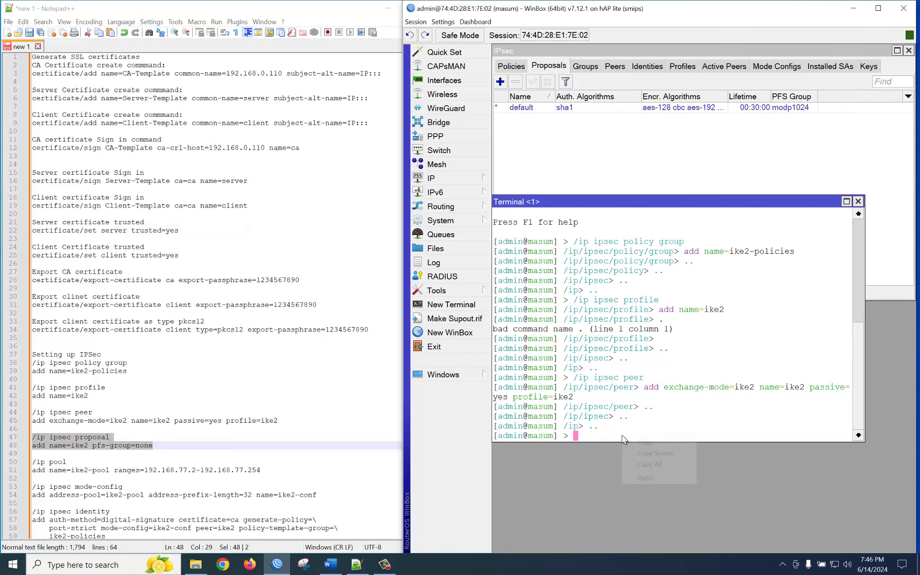
right_click(621, 435)
click(646, 479)
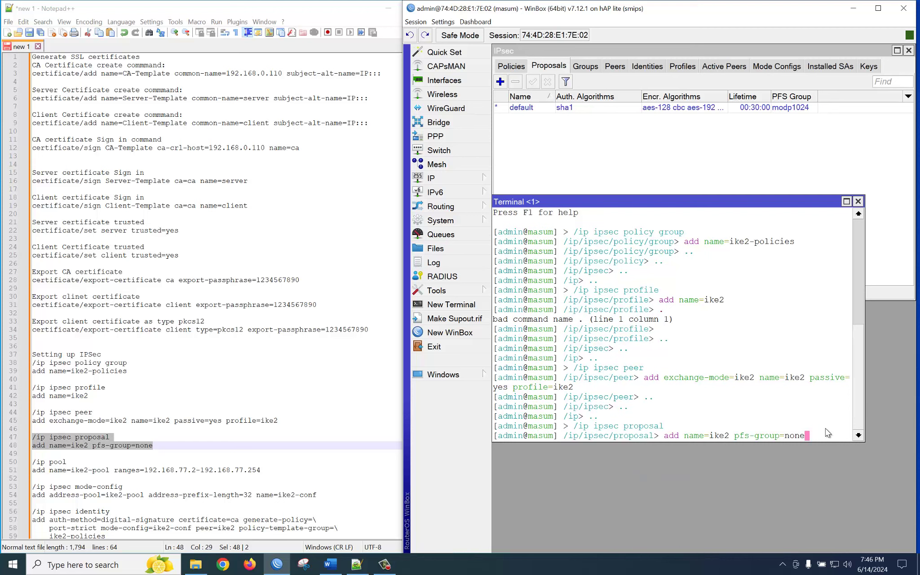
key(Return)
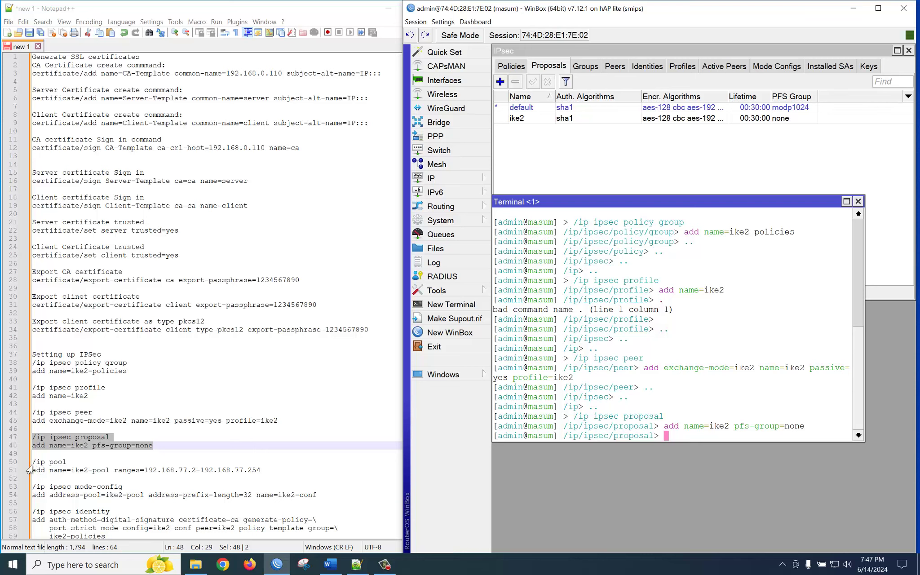
Copy the IP pool commands from the notes and bring the router terminal back from the proposal level to the root level.
mouse_move(33, 462)
mouse_down()
mouse_move(272, 476)
mouse_move(29, 462)
mouse_up()
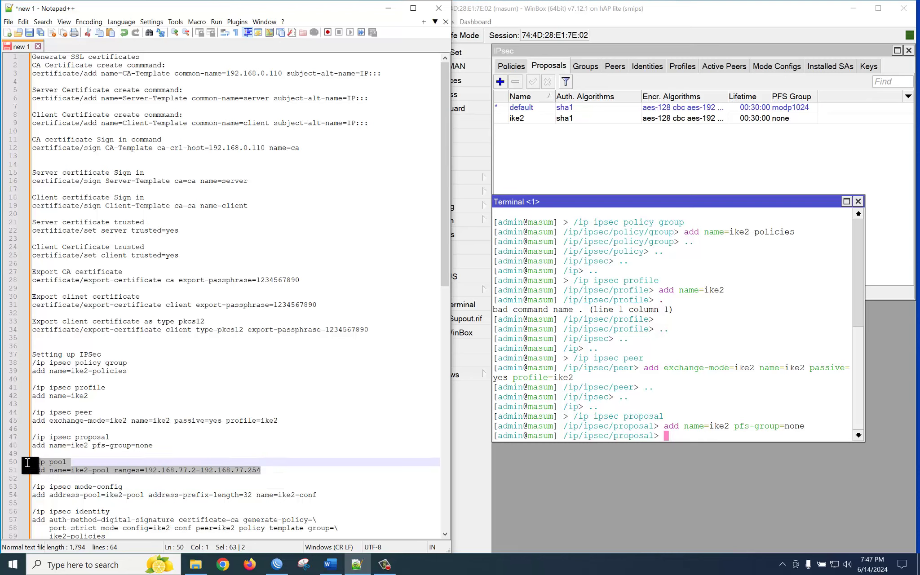
right_click(40, 462)
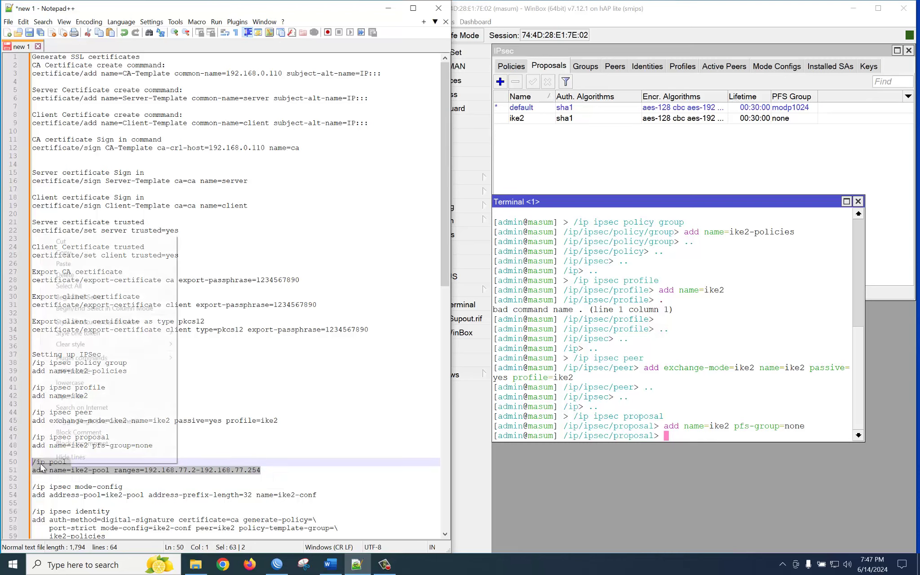
click(65, 252)
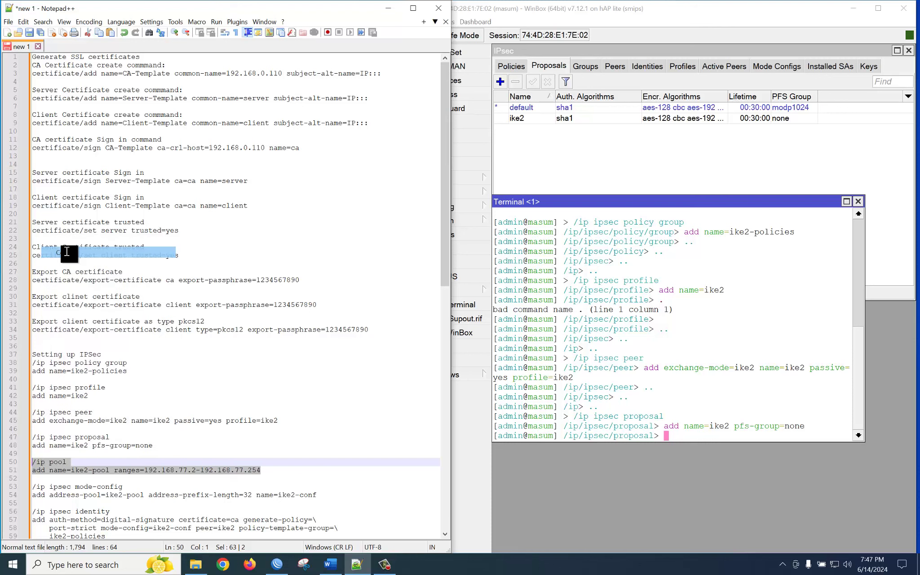
click(679, 436)
text(..)
key(Return)
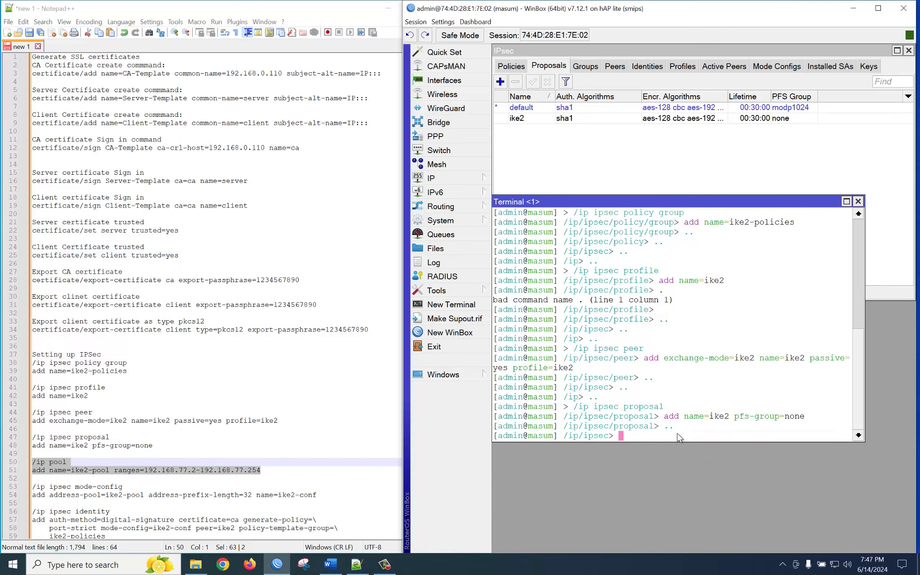
text(..)
key(Return)
text(..)
key(Return)
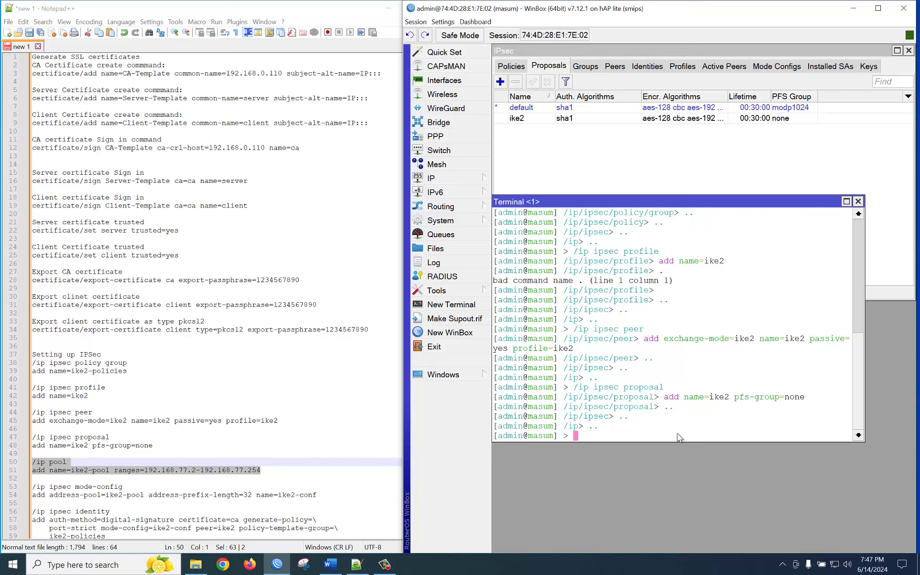
Add an address pool named ike2-pool with range 192.168.77.2-192.168.77.254 using the copied commands, with the IP Pool list open above the terminal.
right_click(677, 433)
click(709, 475)
click(709, 474)
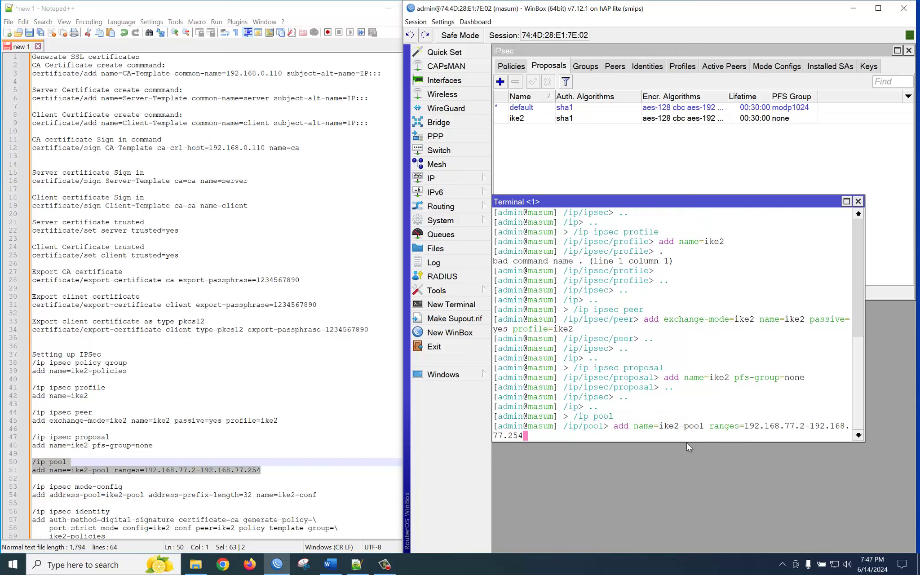
click(445, 180)
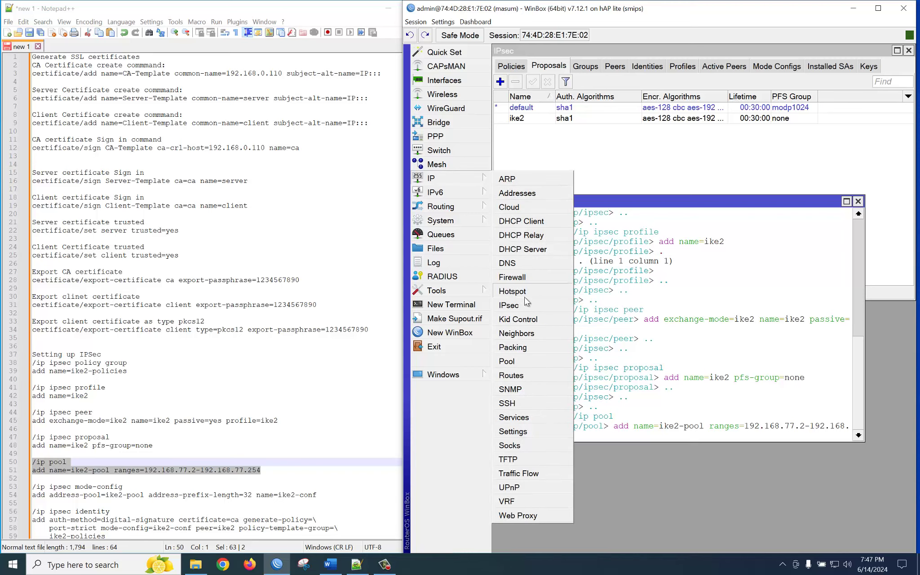
click(517, 362)
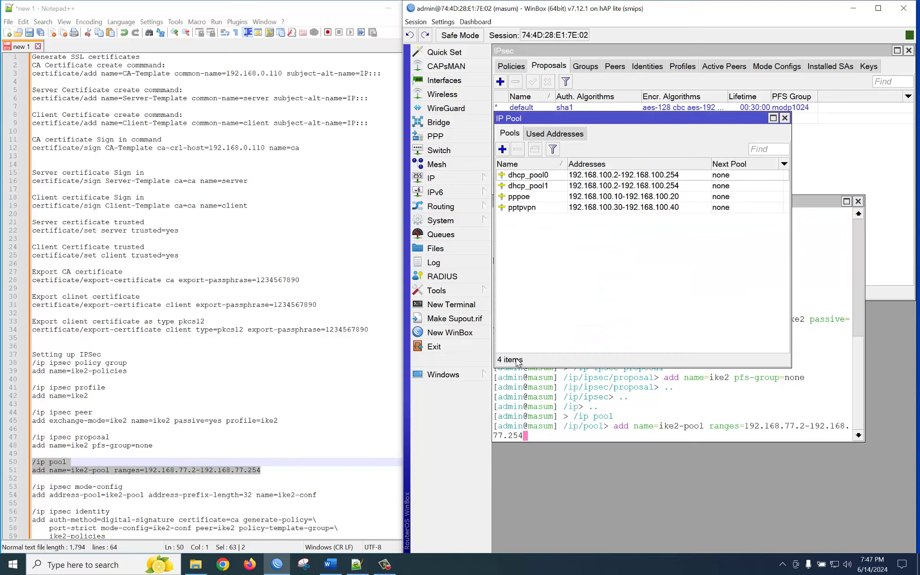
click(557, 435)
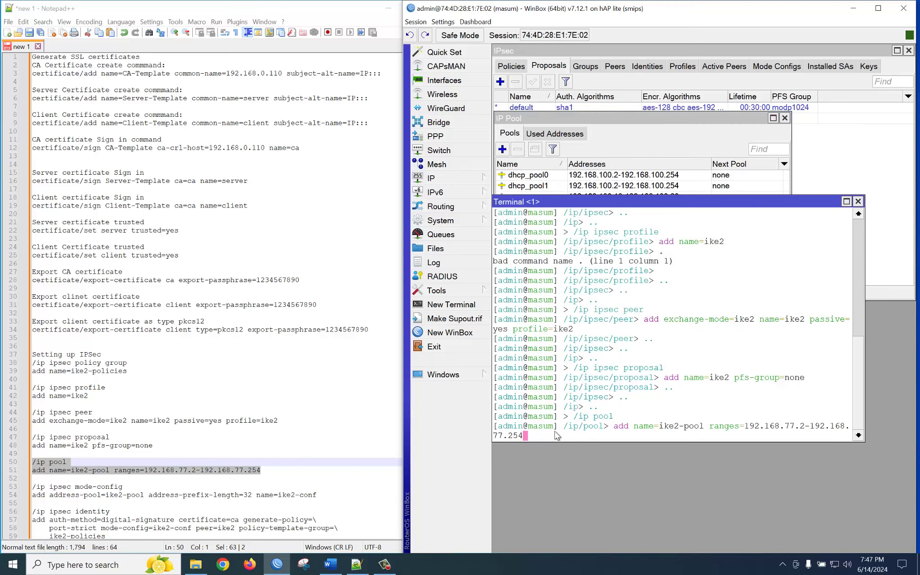
drag(660, 206, 662, 252)
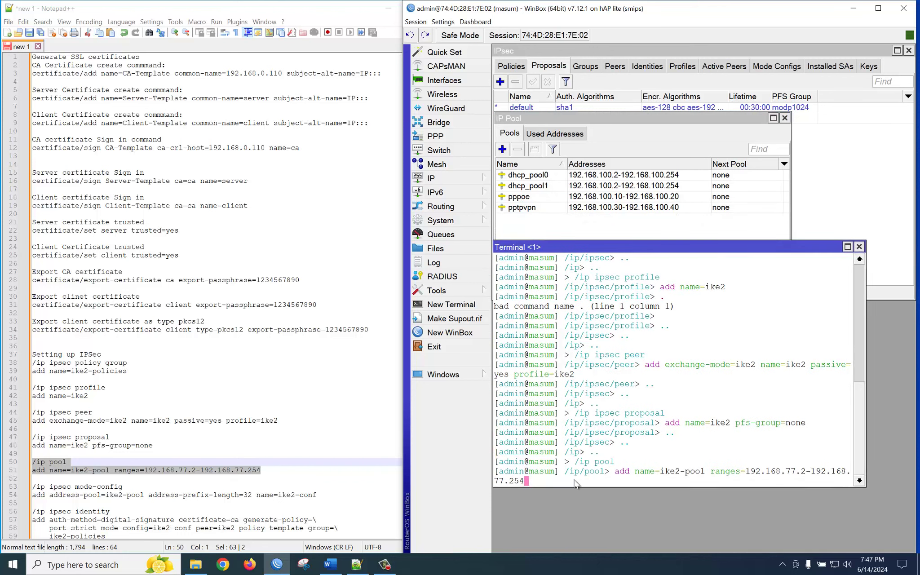
key(Return)
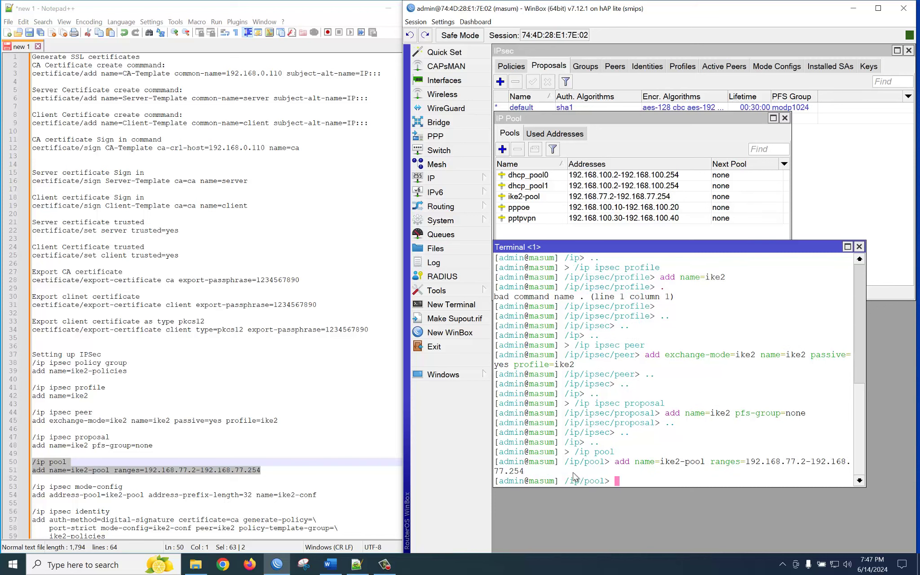
Find the IPsec mode-config commands in the notes and show the router's IPsec mode configs list.
click(527, 198)
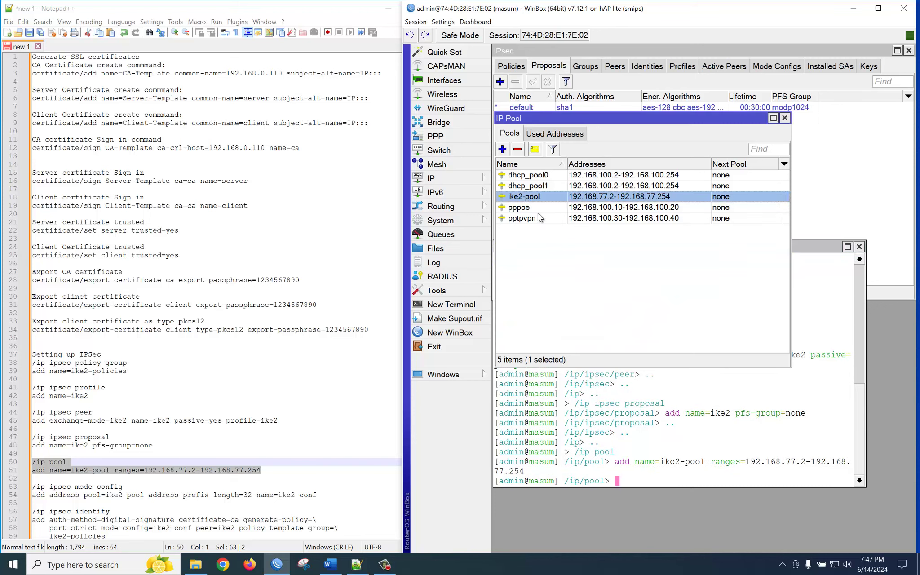
click(143, 487)
scroll(158, 469, down, 2)
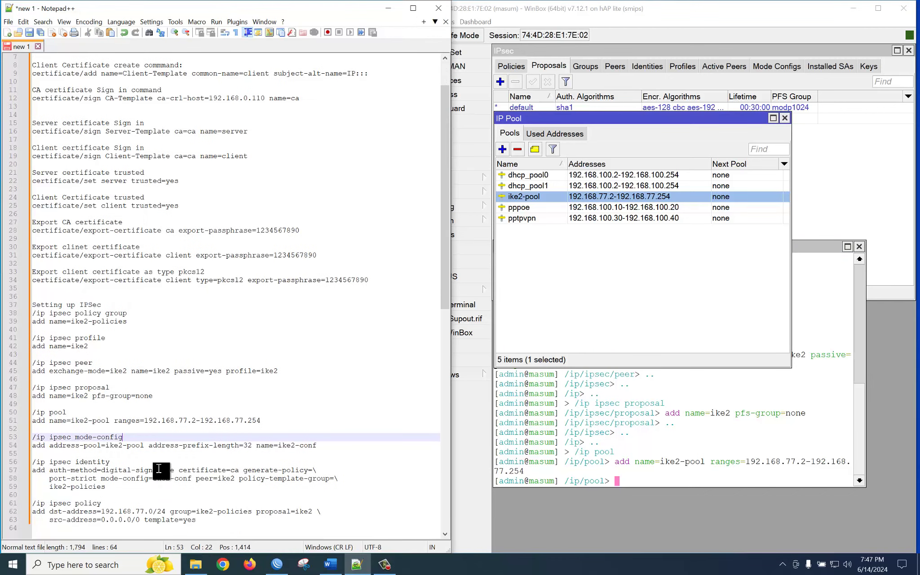
scroll(159, 469, down, 2)
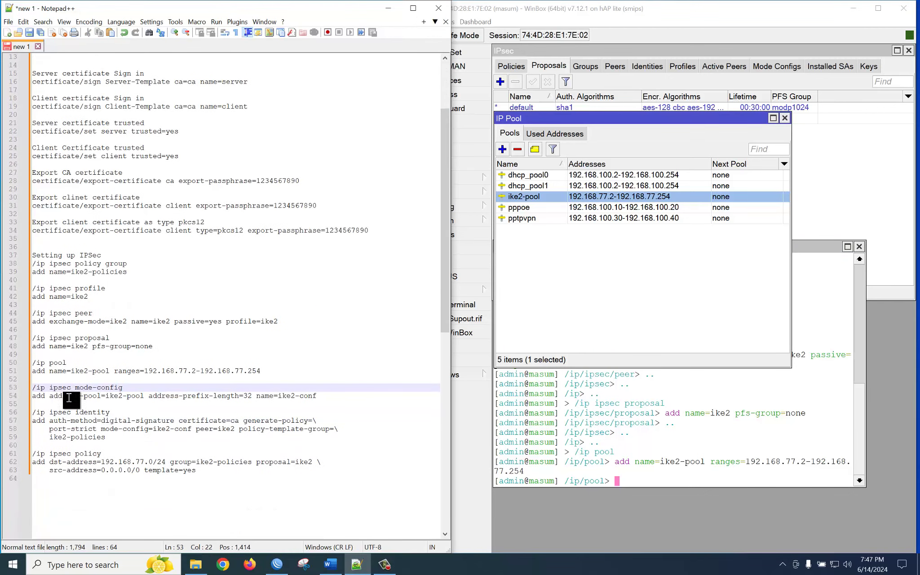
click(88, 391)
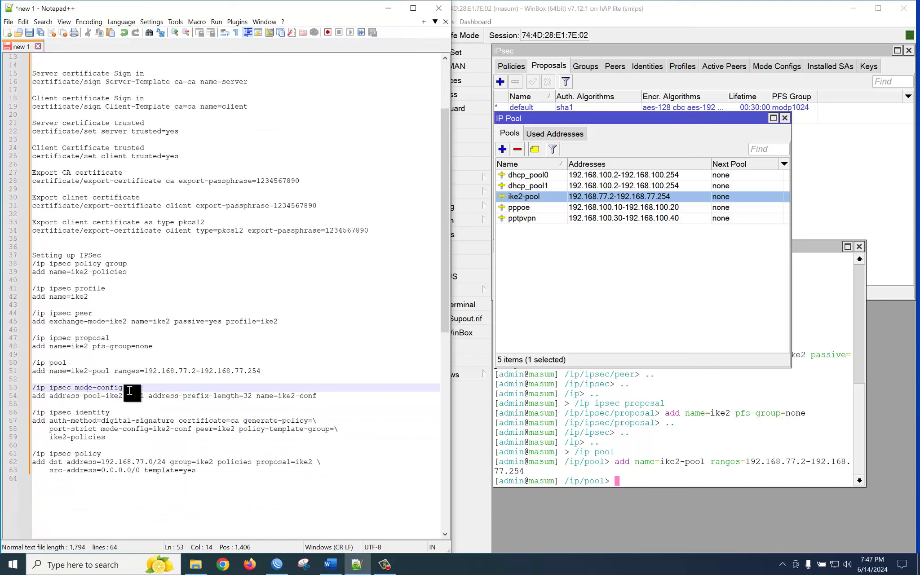
click(757, 67)
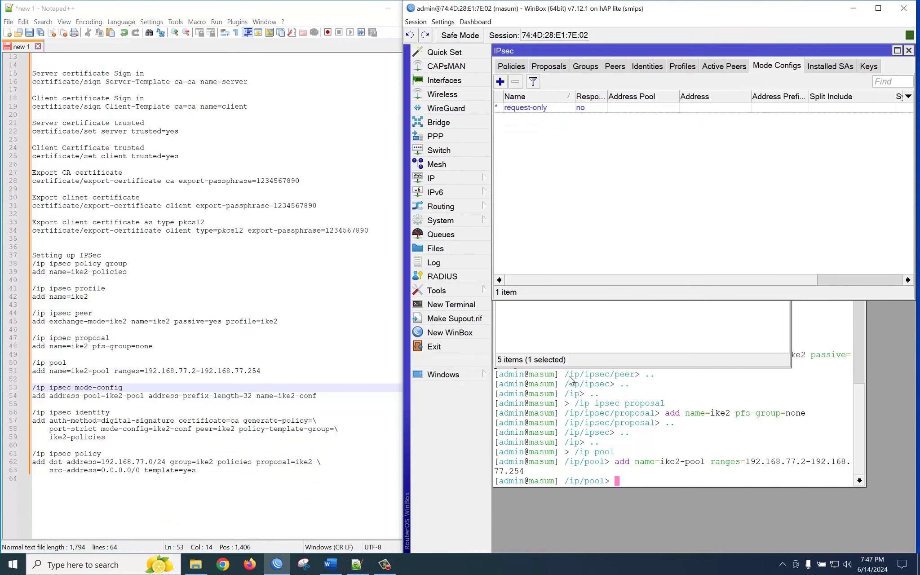
Return the router terminal from the IP pool level to the root level.
click(627, 481)
text(..)
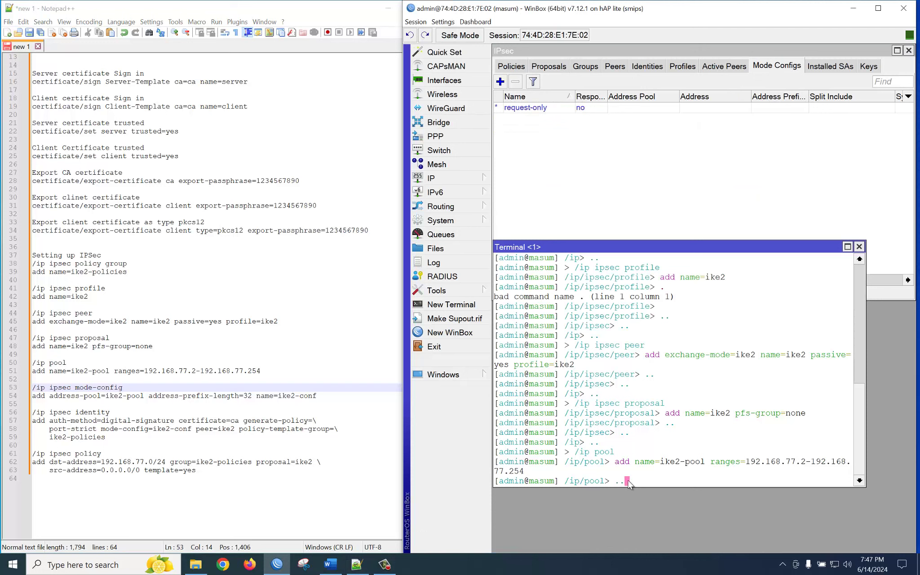
key(Return)
text(..)
key(Return)
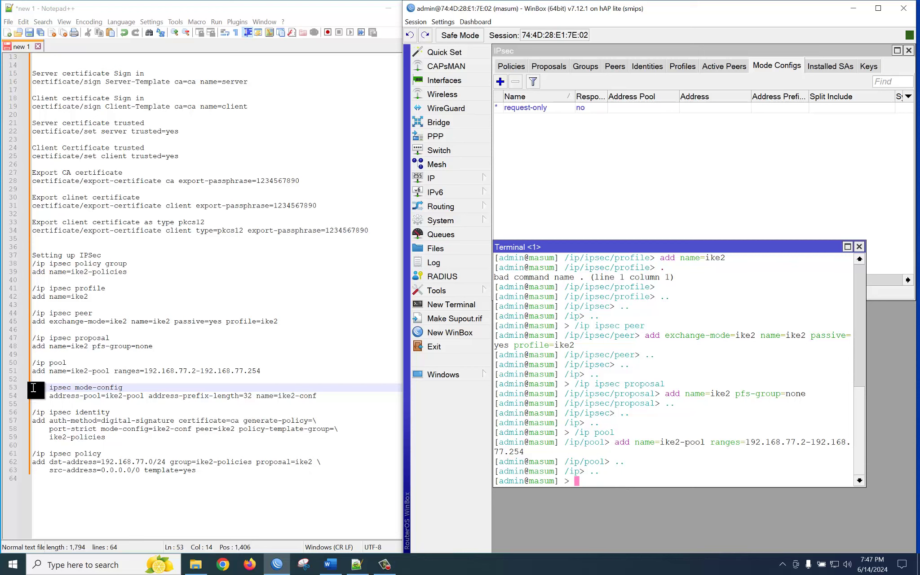
Run the mode-config commands from the notes to add ike2-conf with address pool ike2-pool and address prefix length 32.
drag(33, 387, 319, 393)
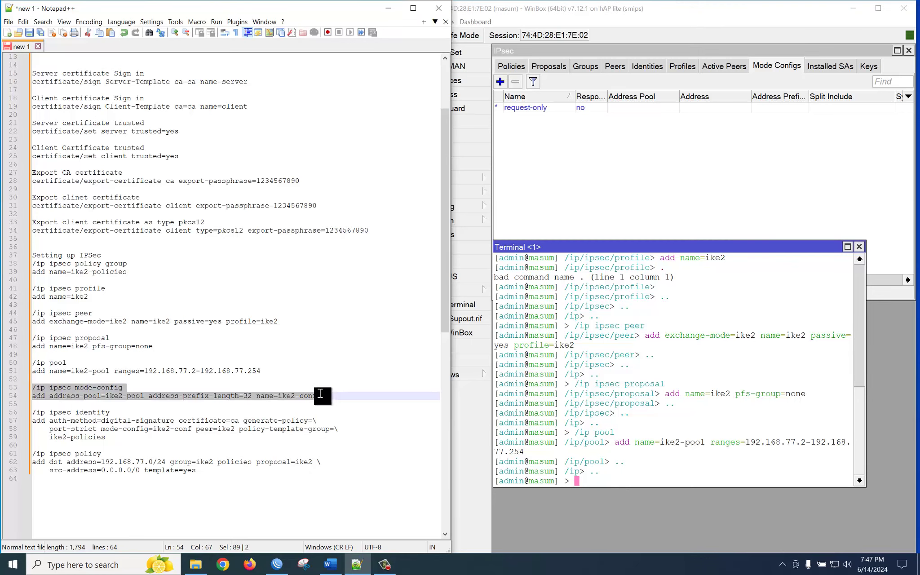
right_click(280, 399)
click(297, 183)
click(605, 480)
right_click(605, 480)
click(632, 520)
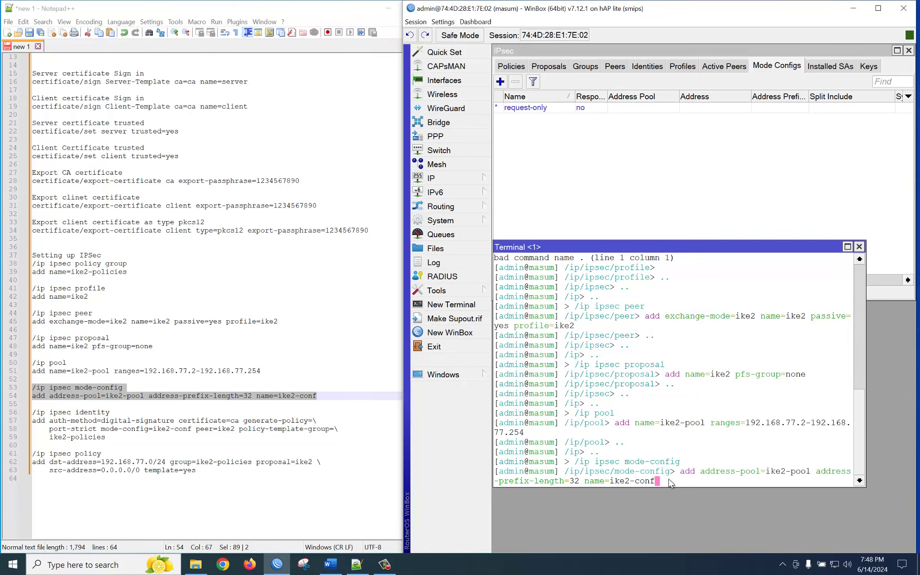
key(Return)
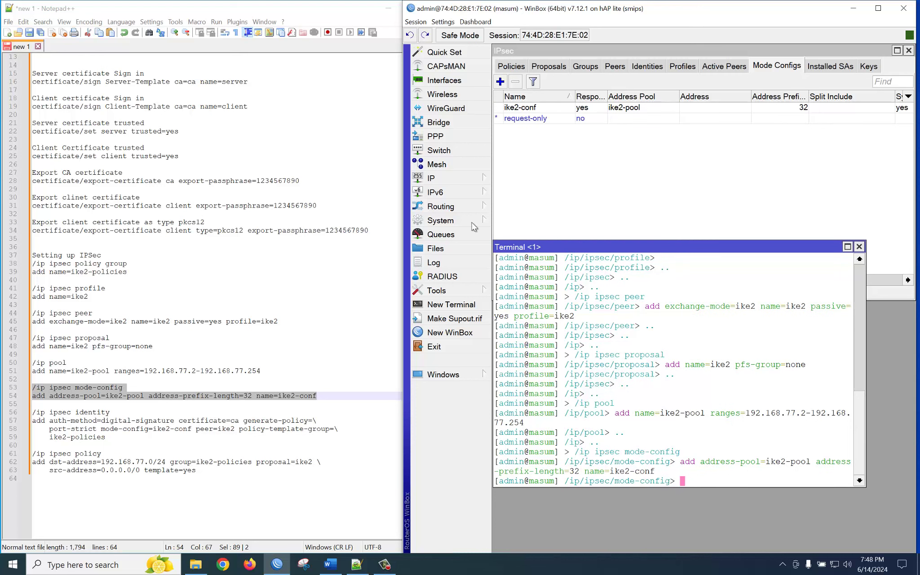
Show the IPsec identities list and return the router terminal from the mode-config level to the root level.
click(645, 68)
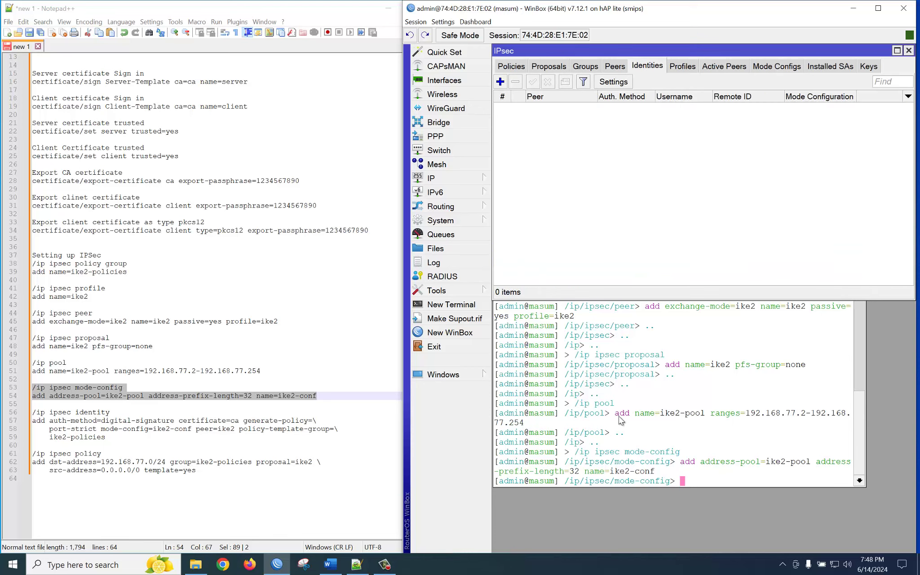
click(699, 481)
text(.)
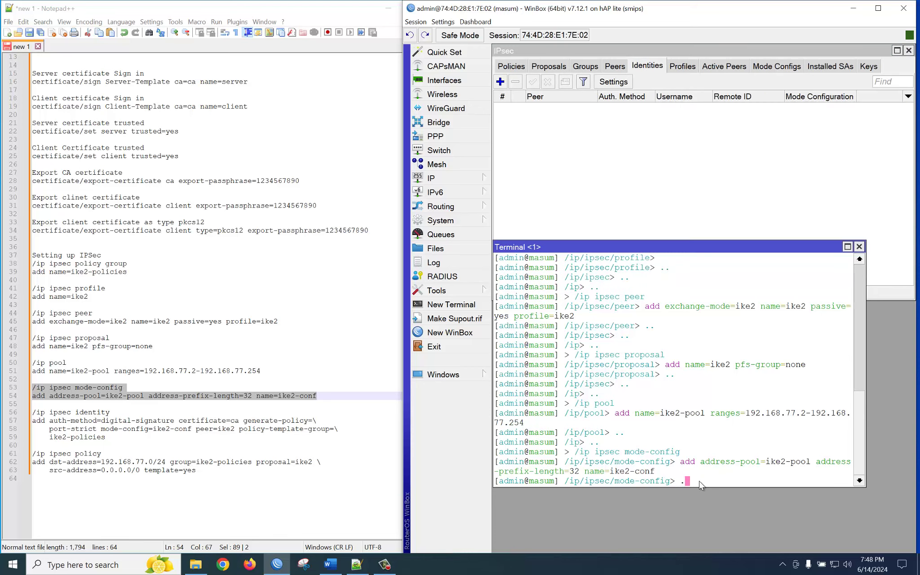
text(.)
key(Return)
text(..)
key(Return)
text(.)
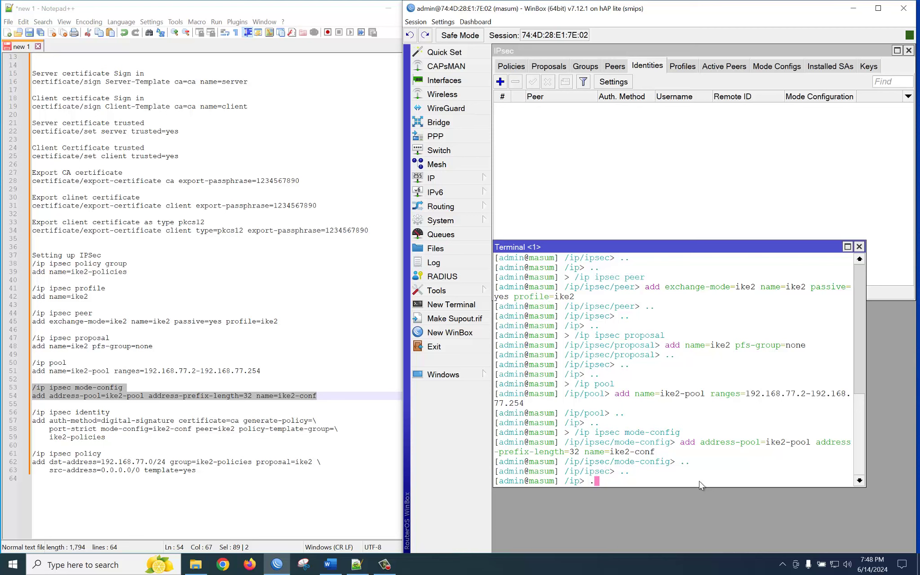
text(.)
key(Return)
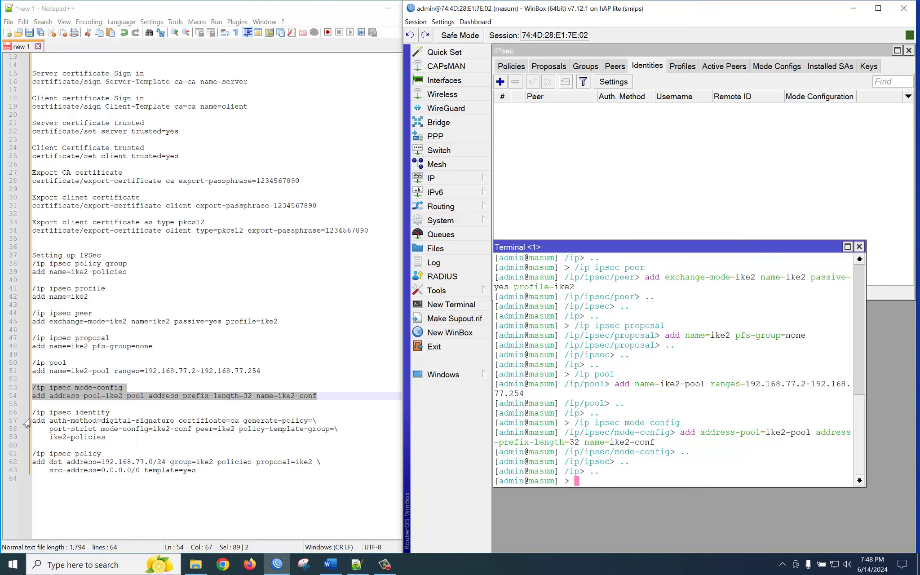
Enlarge the notes window and join the identity command's port-strict line to generate-policy=, removing the backslash and indentation.
drag(32, 413, 107, 437)
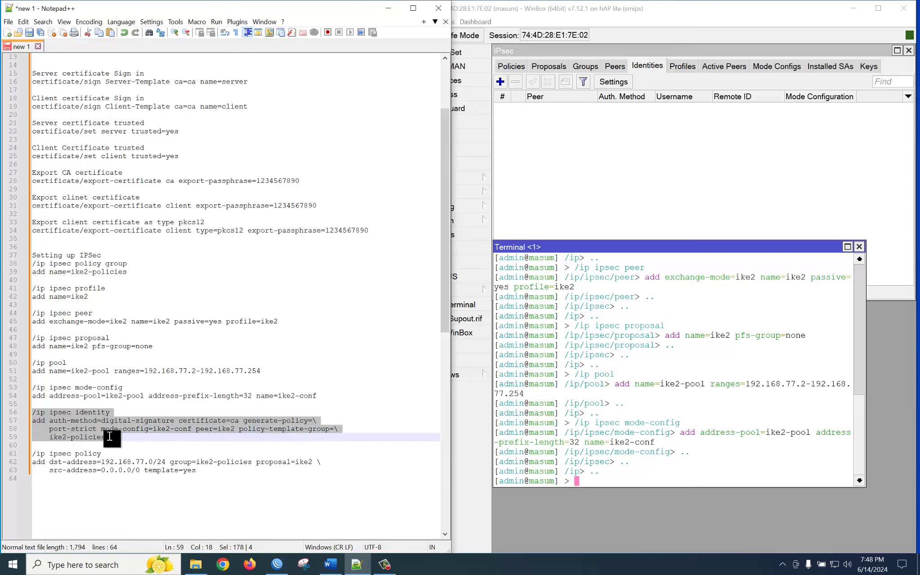
click(414, 9)
click(179, 409)
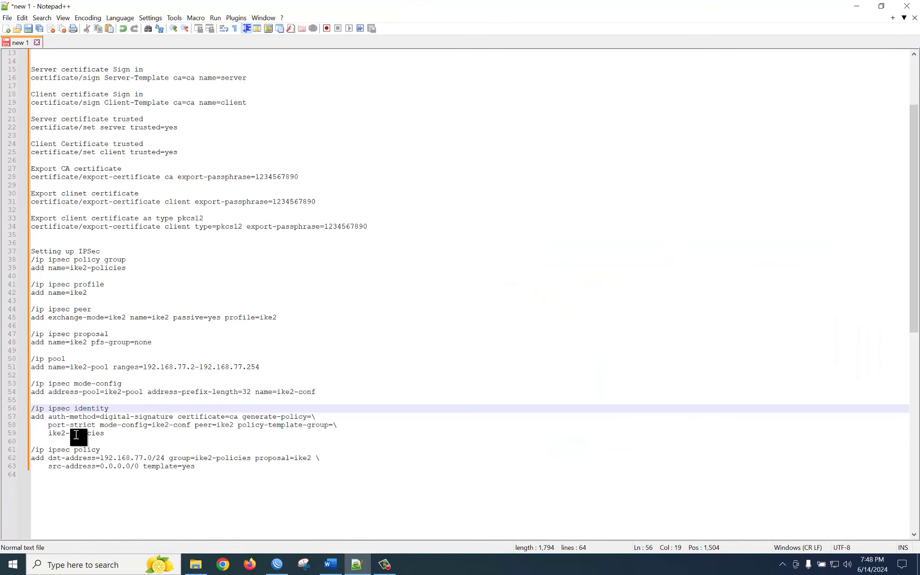
click(49, 426)
key(BackSpace)
key(BackSpace)
key(BackSpace)
key(BackSpace)
key(BackSpace)
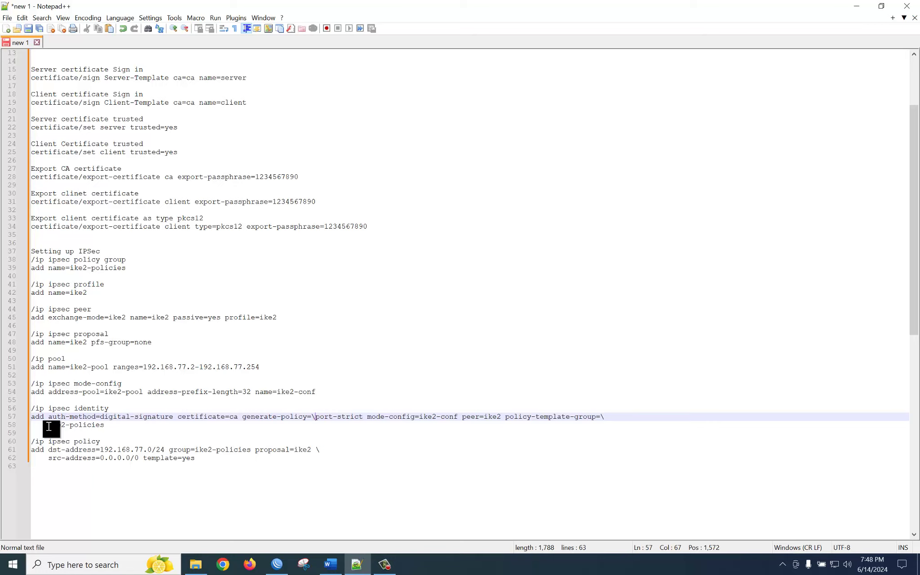
key(BackSpace)
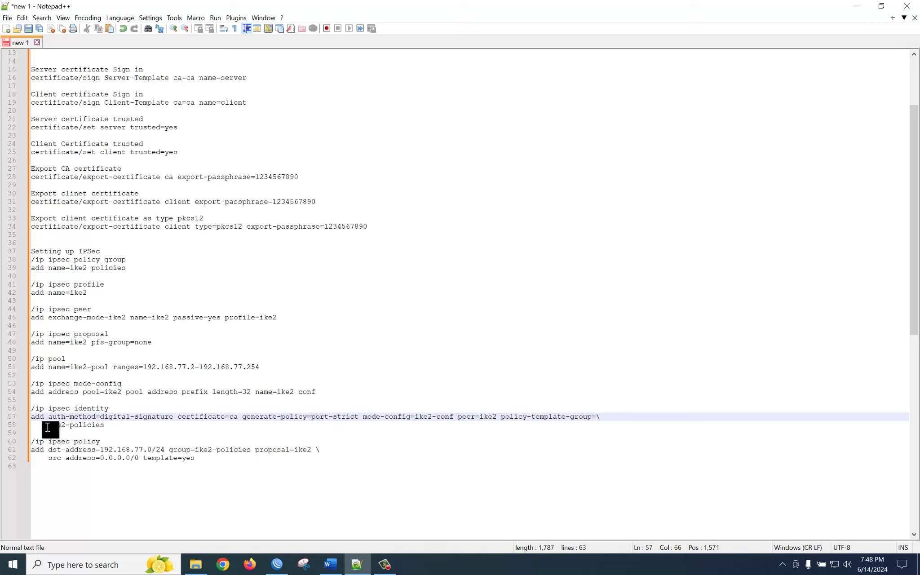
Join the ike2-policies line to policy-template-group= in the identity command, removing the backslash and indentation.
click(49, 427)
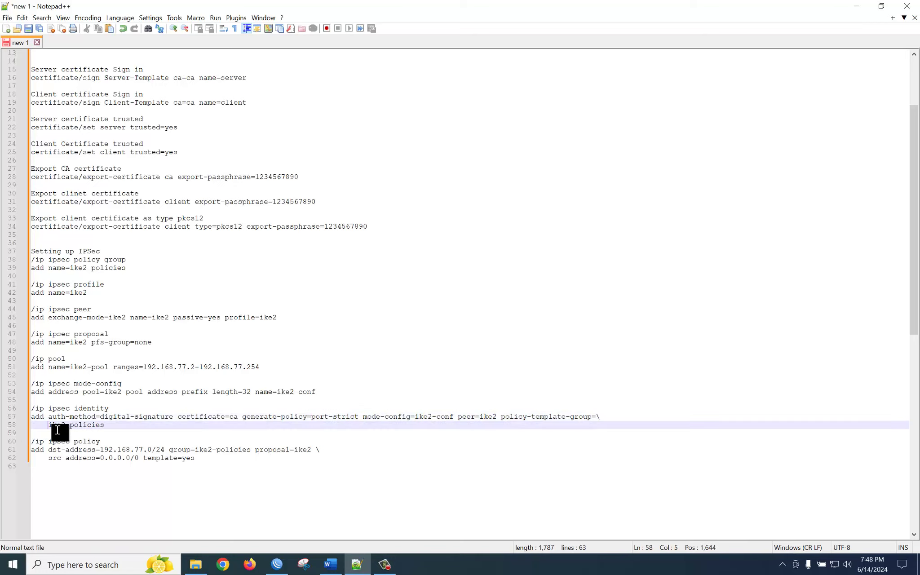
key(BackSpace)
key(BackSpace)
key(BackSpace)
key(BackSpace)
key(BackSpace)
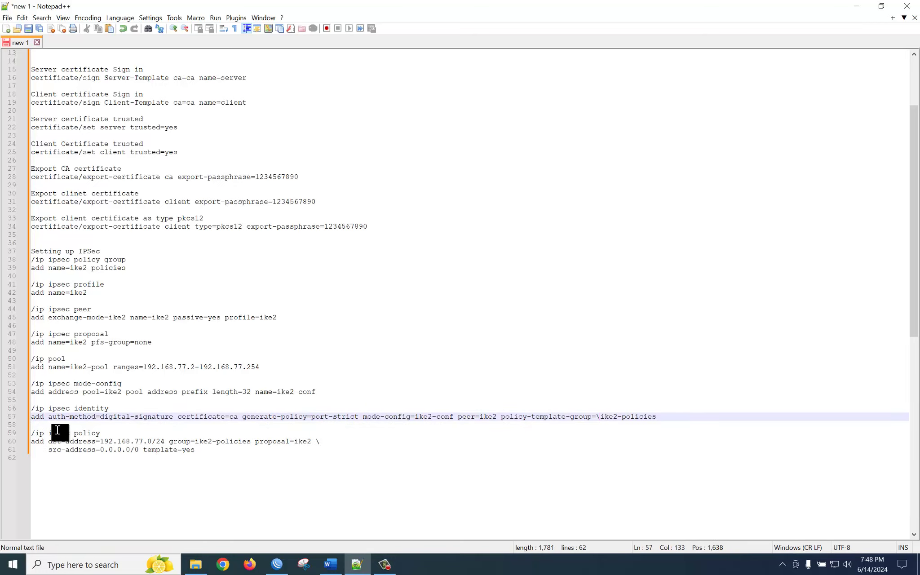
key(BackSpace)
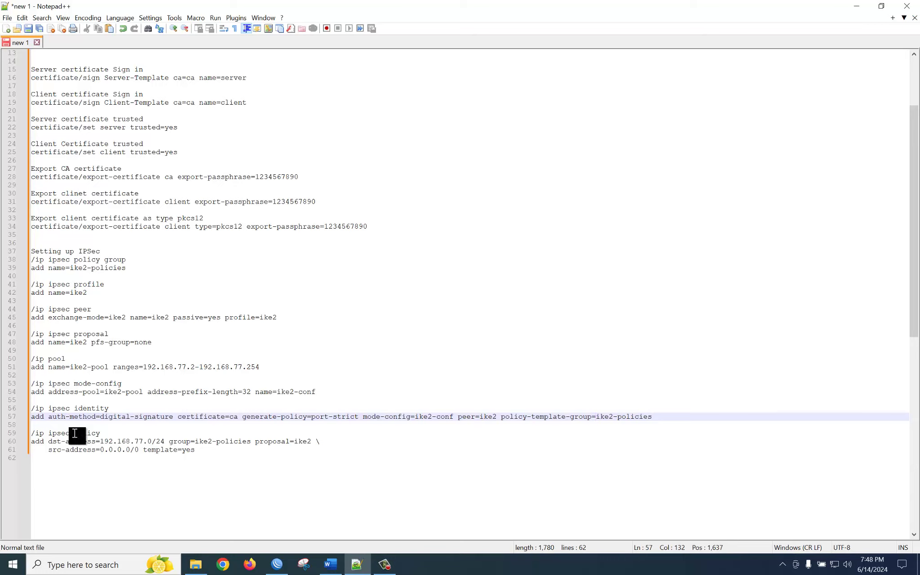
Run the edited identity commands in the router terminal, adding a digital-signature identity with certificate ca, port-strict, ike2-conf, peer ike2 and group ike2-policies.
drag(653, 419, 37, 412)
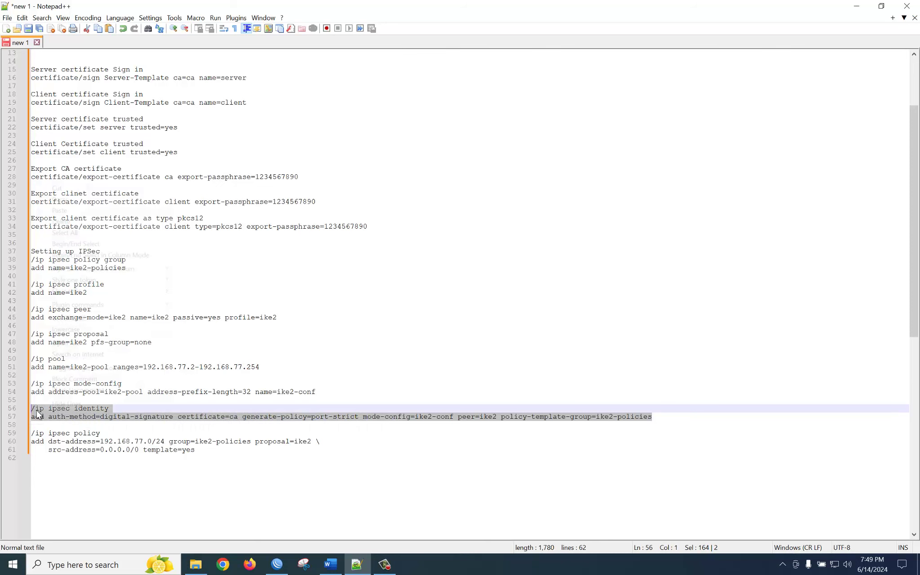
right_click(38, 413)
click(79, 200)
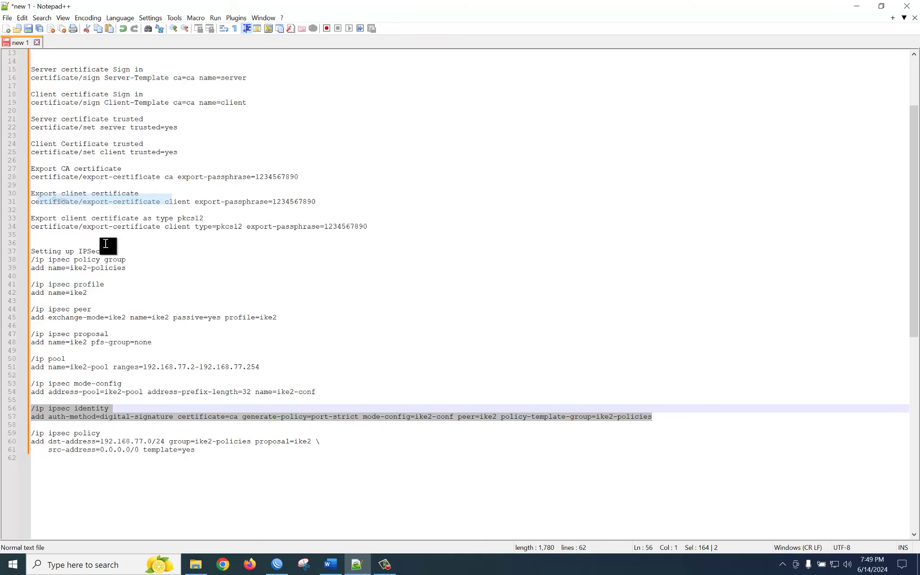
click(277, 564)
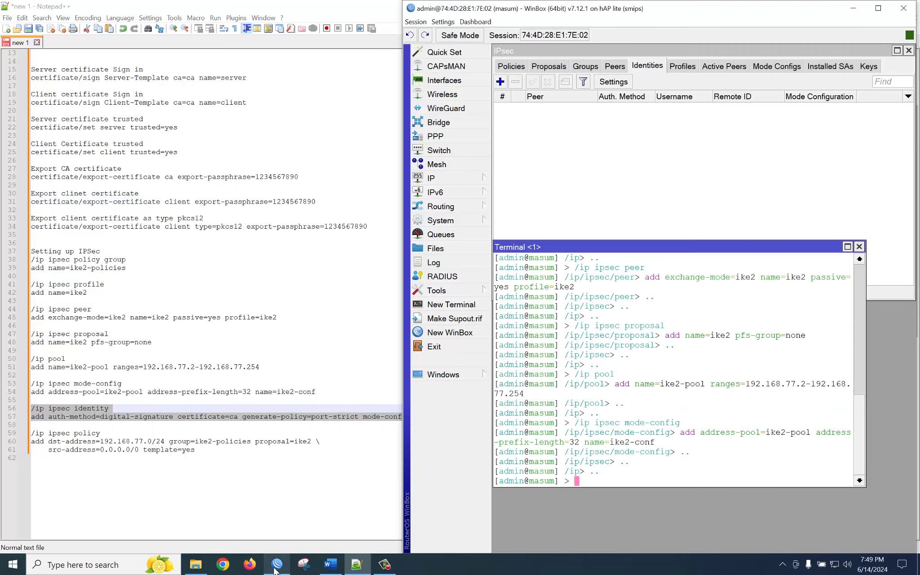
right_click(587, 483)
click(614, 524)
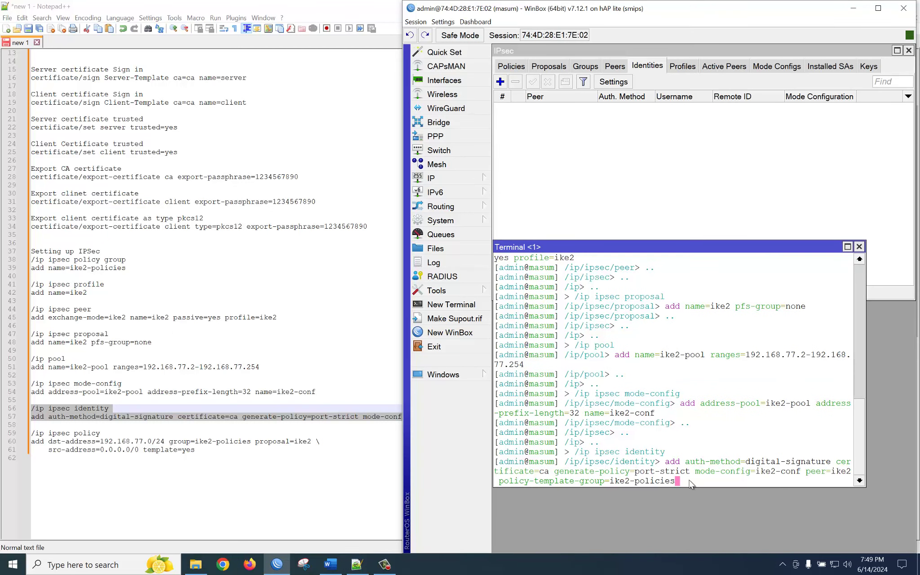
key(Return)
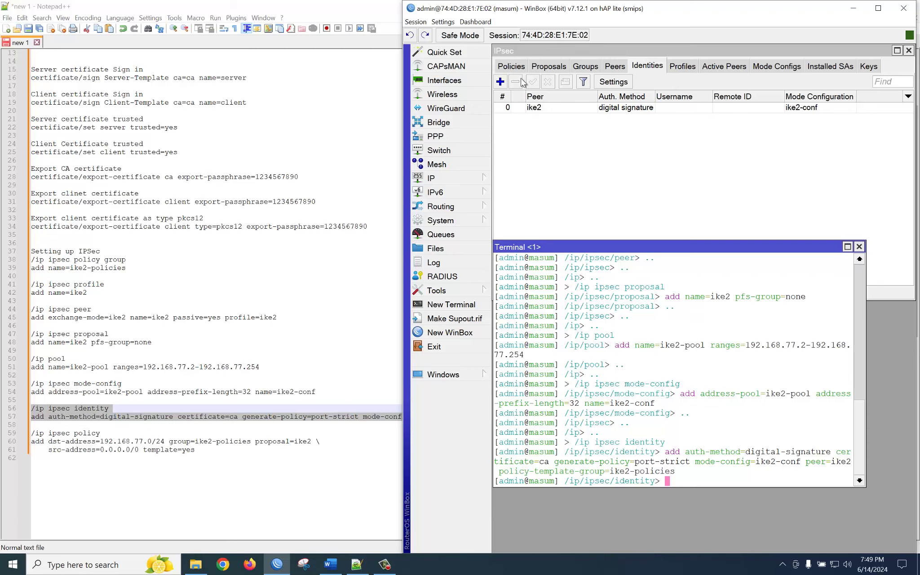
Show the IPsec policies list and return the router terminal from the identity level to the root level.
click(512, 66)
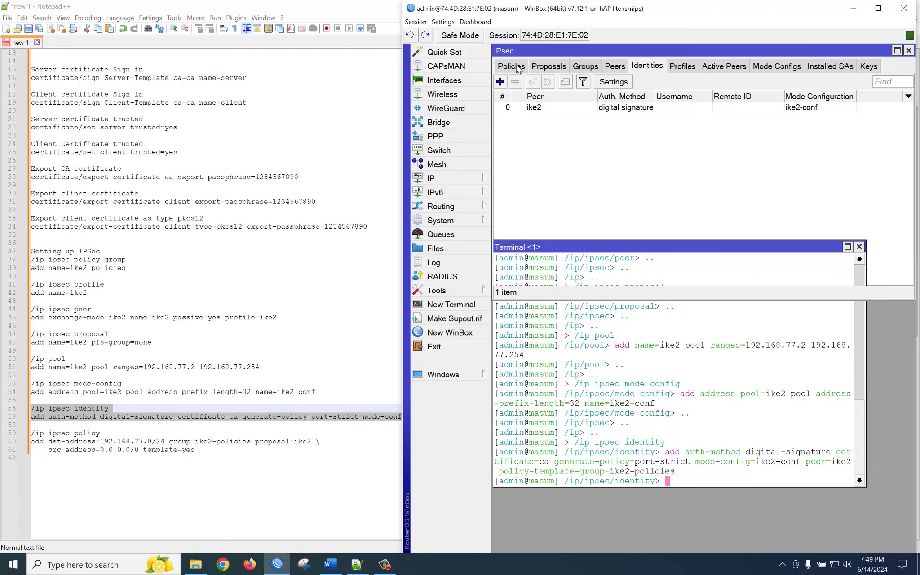
click(718, 483)
text(..)
key(Return)
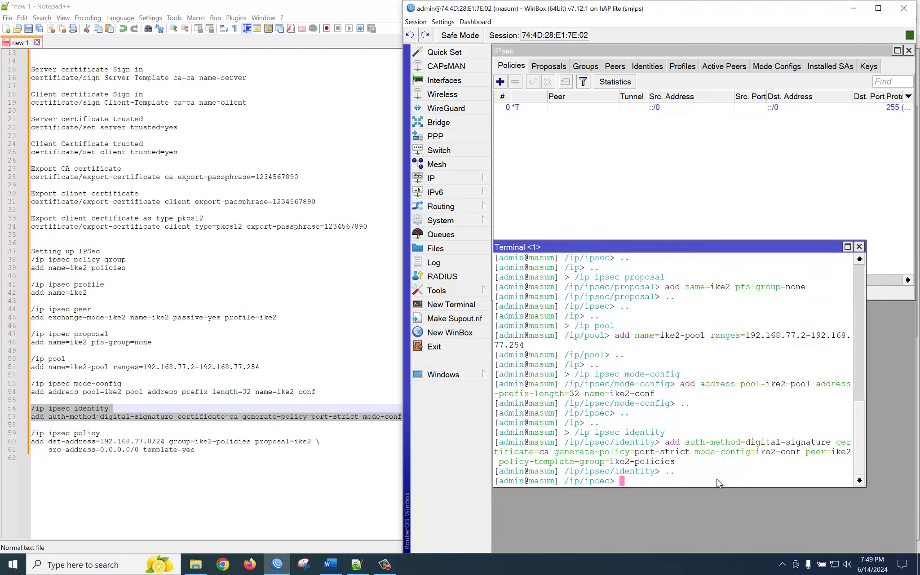
text(..)
key(Return)
text(..)
key(Return)
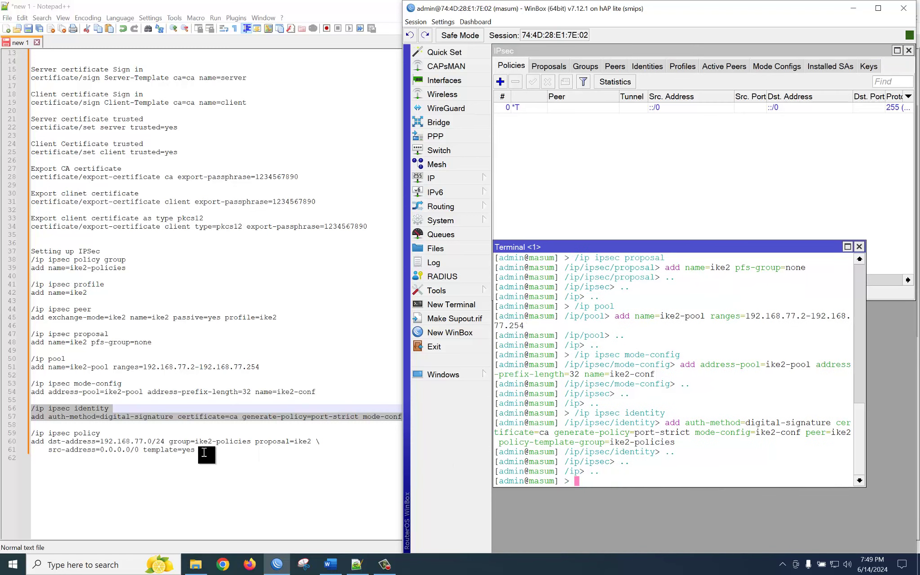
Run the policy commands from the notes to add a template policy with destination 192.168.77.0/24, source 0.0.0.0/0, group ike2-policies and proposal ike2.
key(alt+Tab)
drag(198, 451, 32, 432)
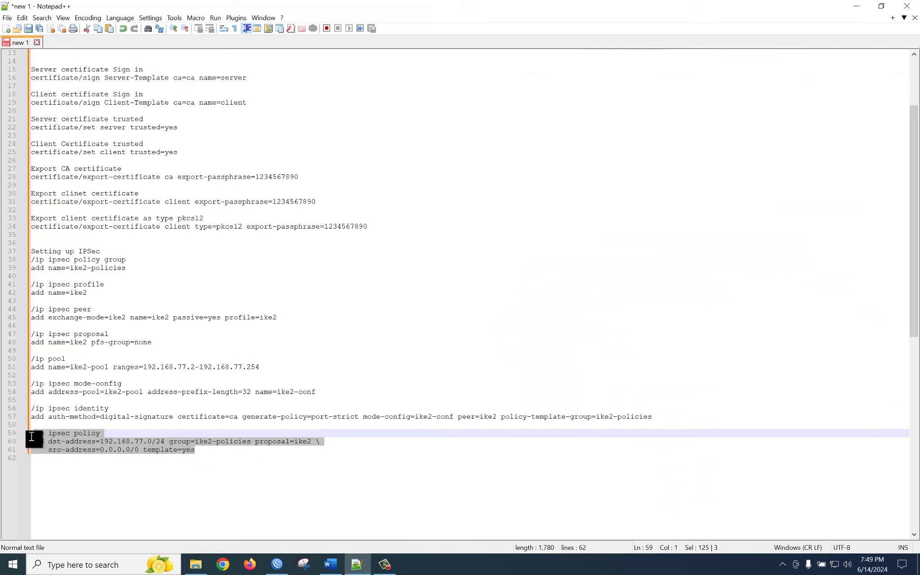
right_click(40, 446)
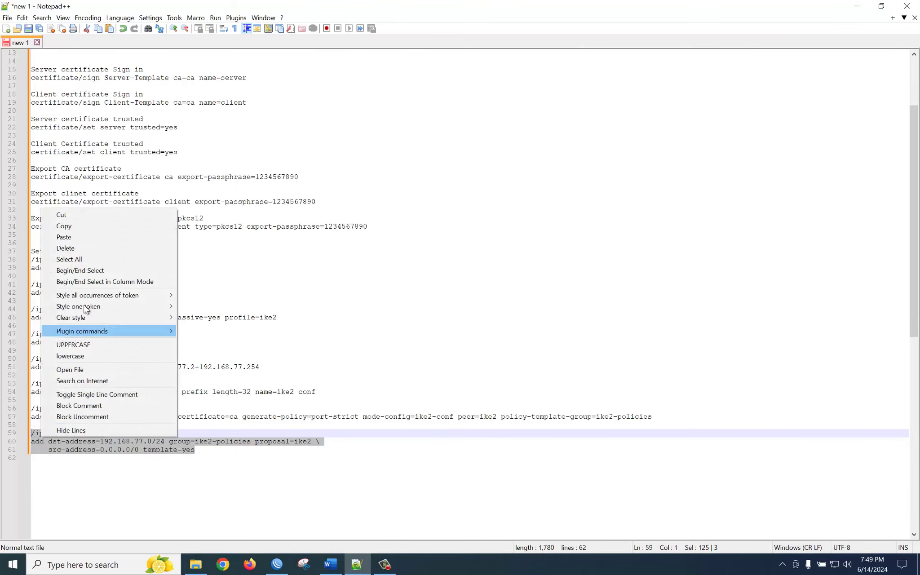
click(65, 226)
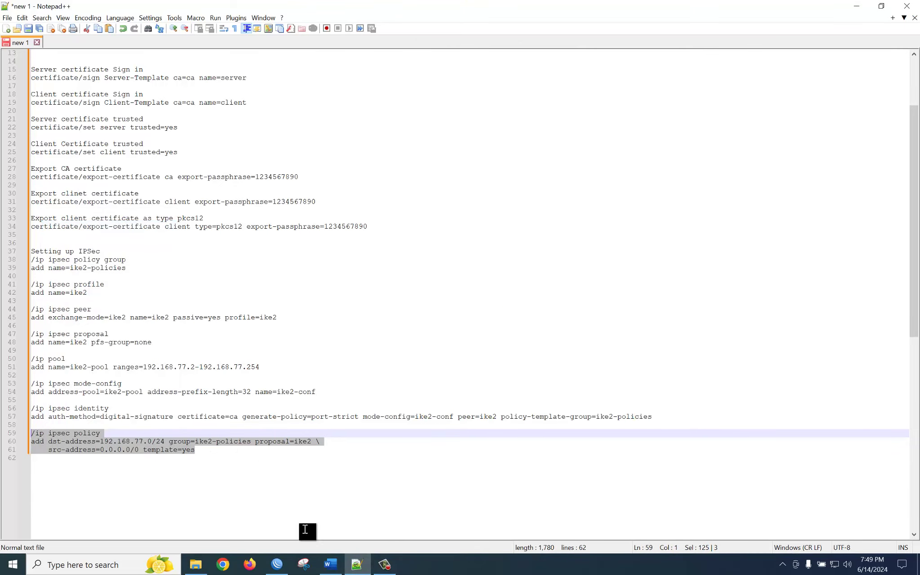
click(276, 564)
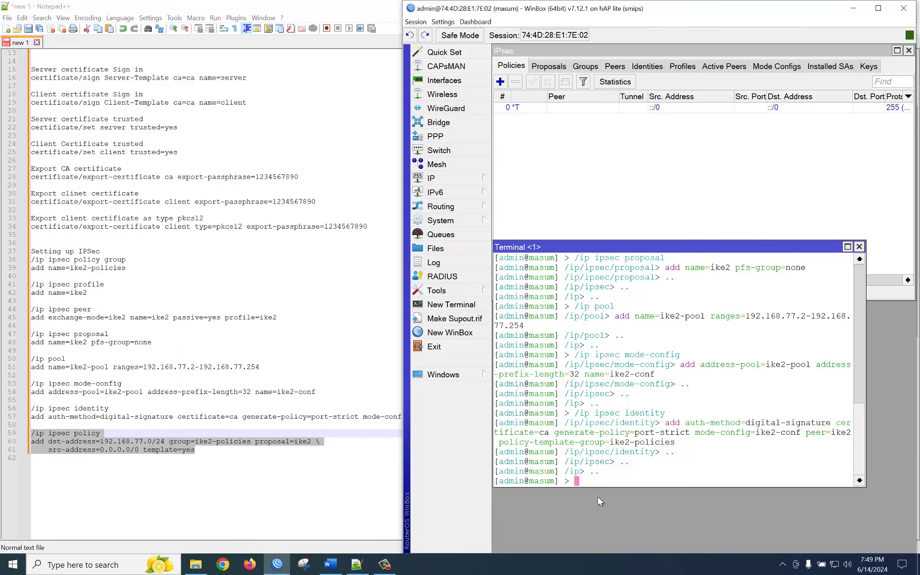
right_click(584, 480)
click(605, 519)
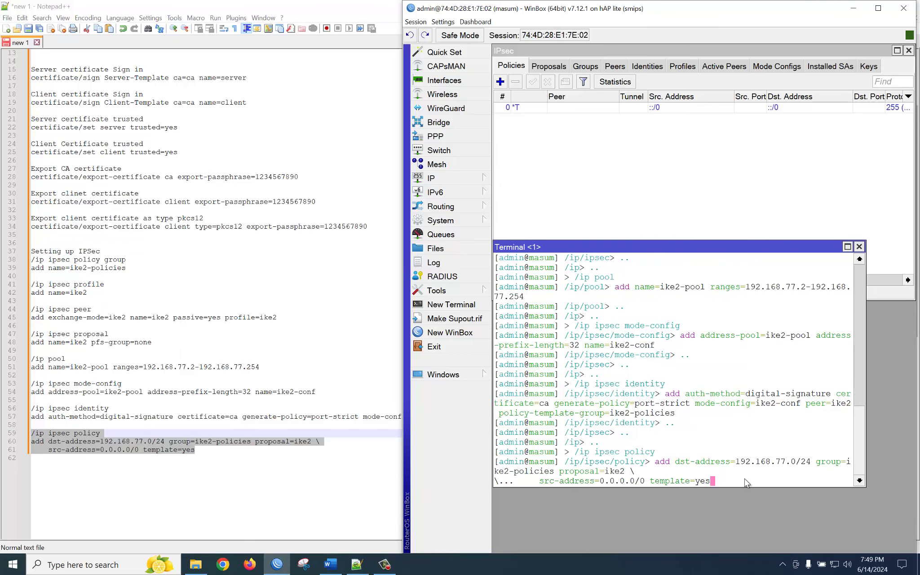
key(Return)
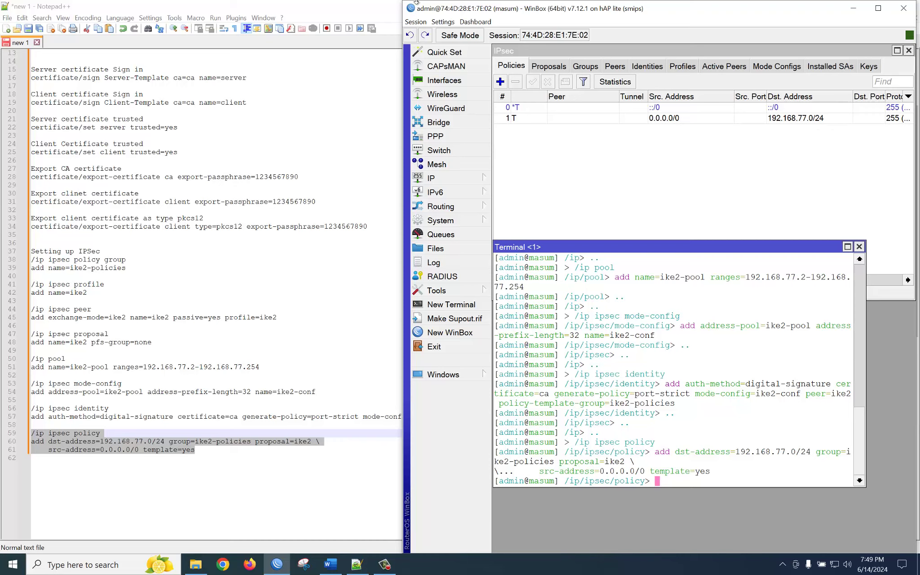
Minimize the notes and start installing the cert_export_ca certificate from New folder with Local Machine as the store location.
click(380, 9)
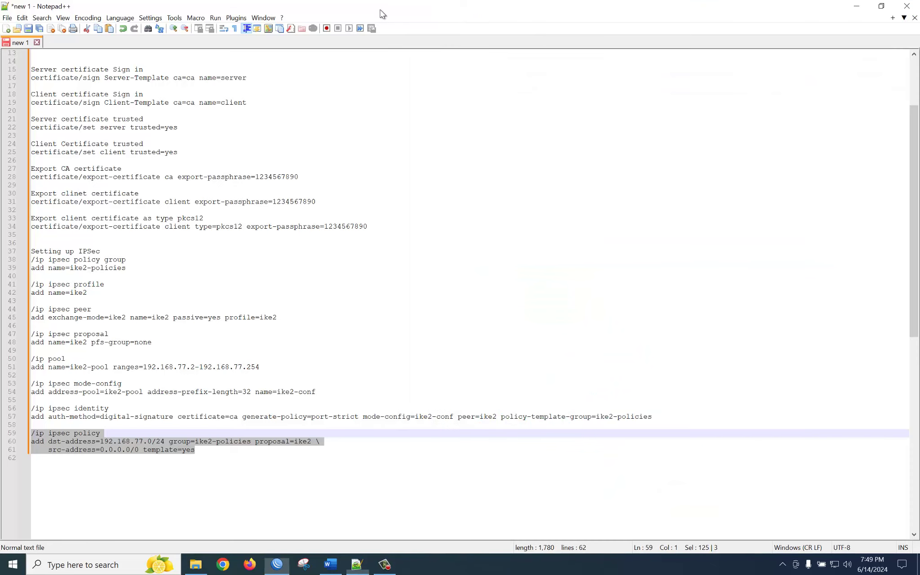
click(857, 8)
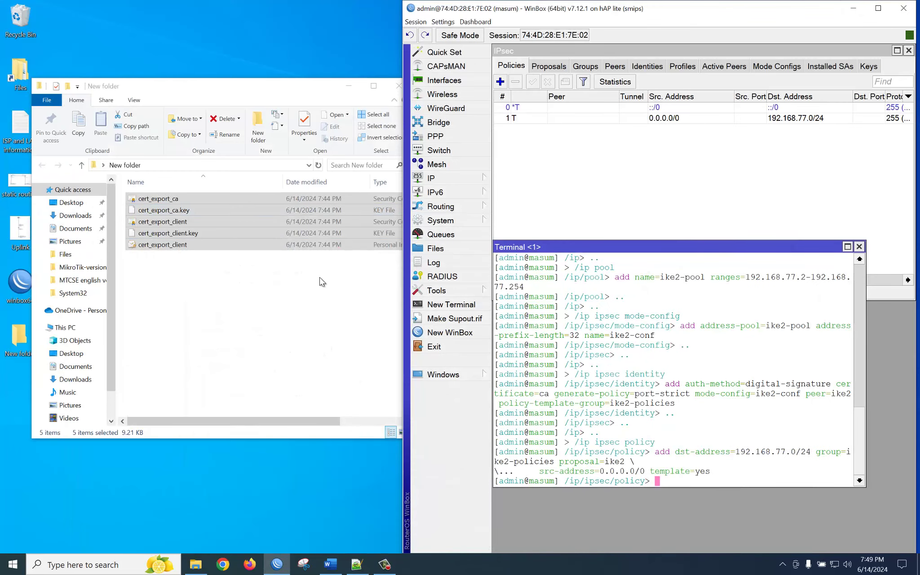
click(322, 282)
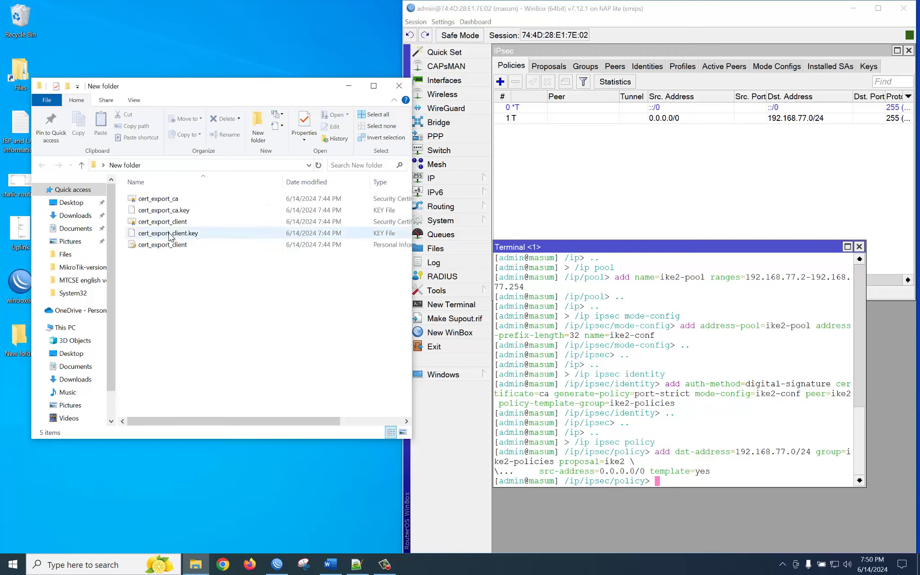
right_click(152, 202)
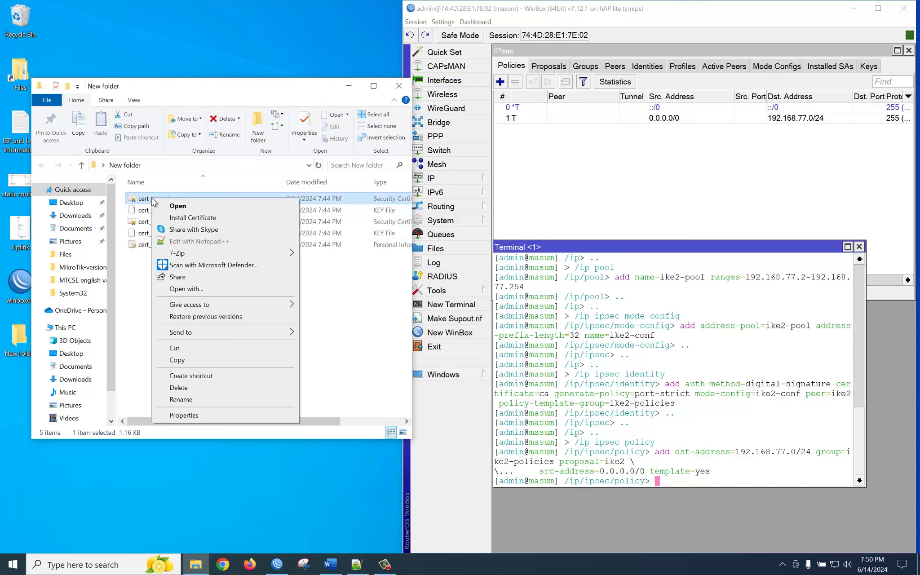
click(193, 218)
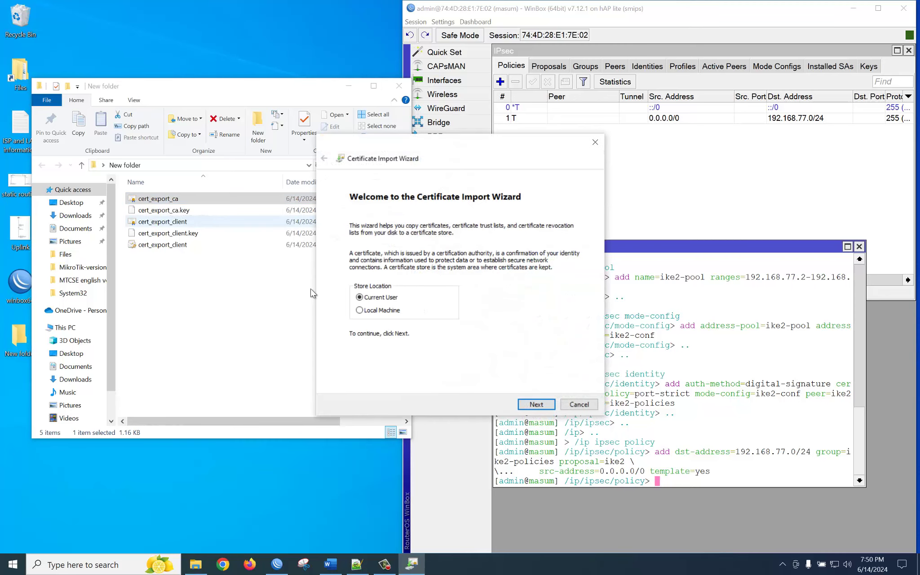
click(382, 310)
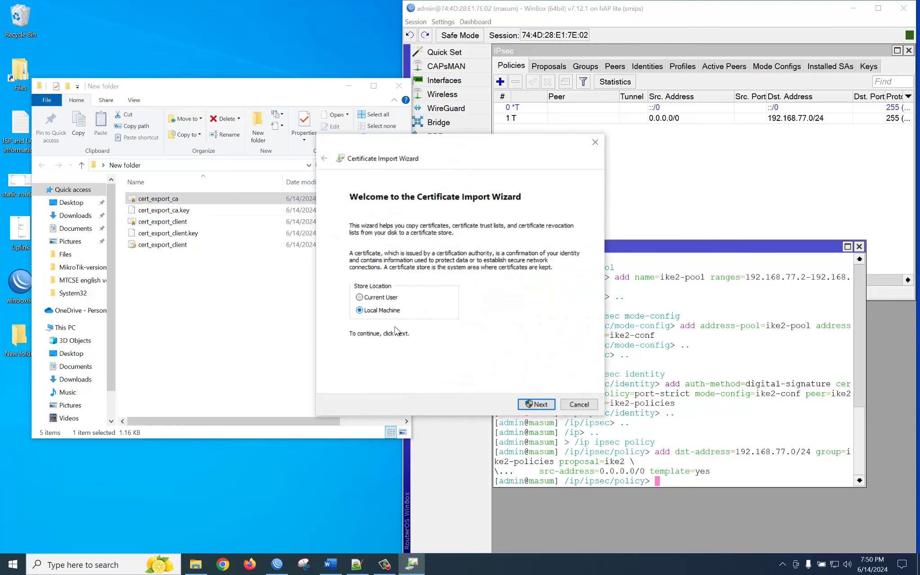
click(534, 404)
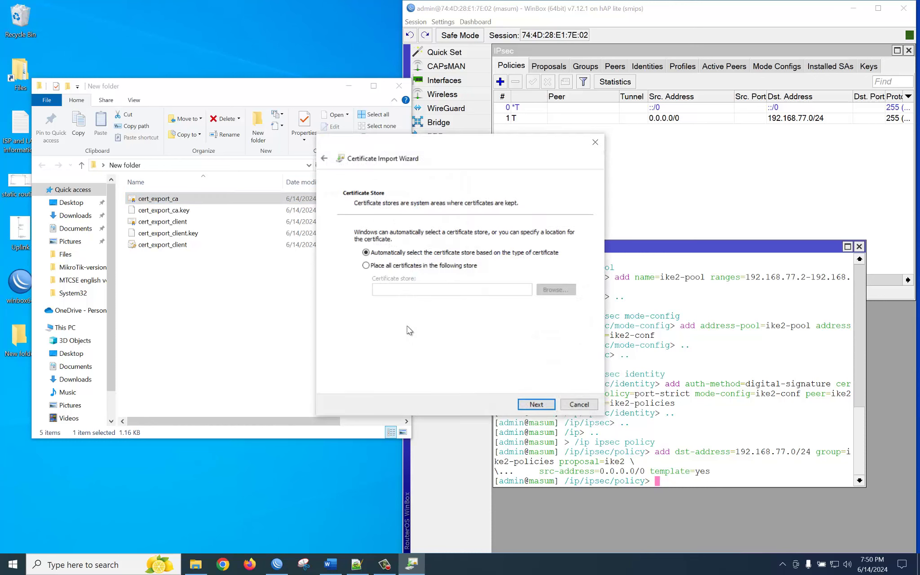
Place the CA certificate in the Trusted Root Certification Authorities store and complete the import.
click(376, 266)
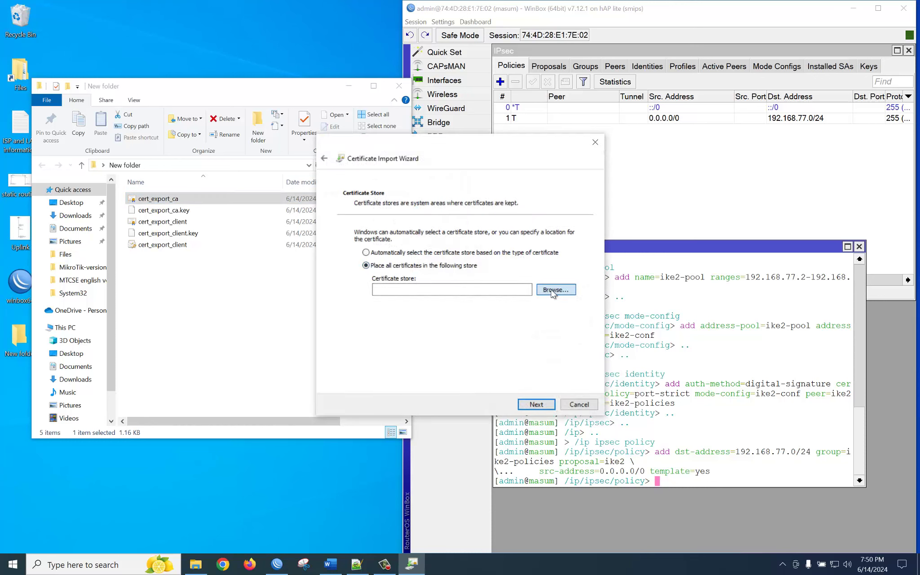
click(544, 290)
click(386, 210)
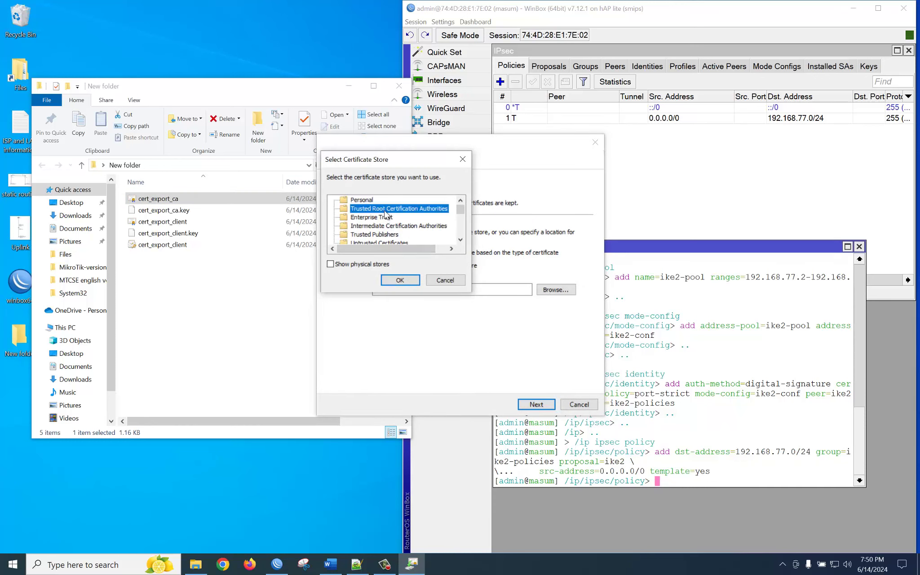
click(399, 280)
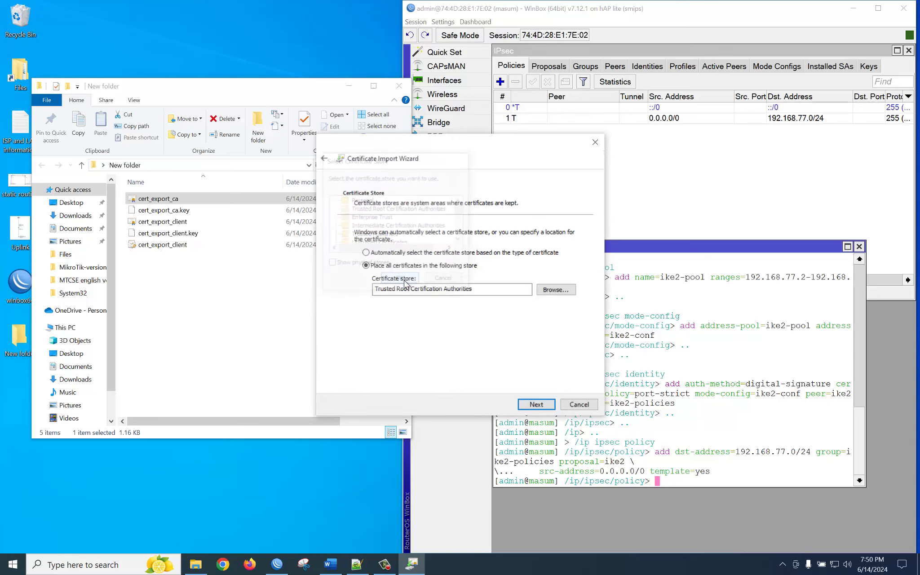
click(536, 405)
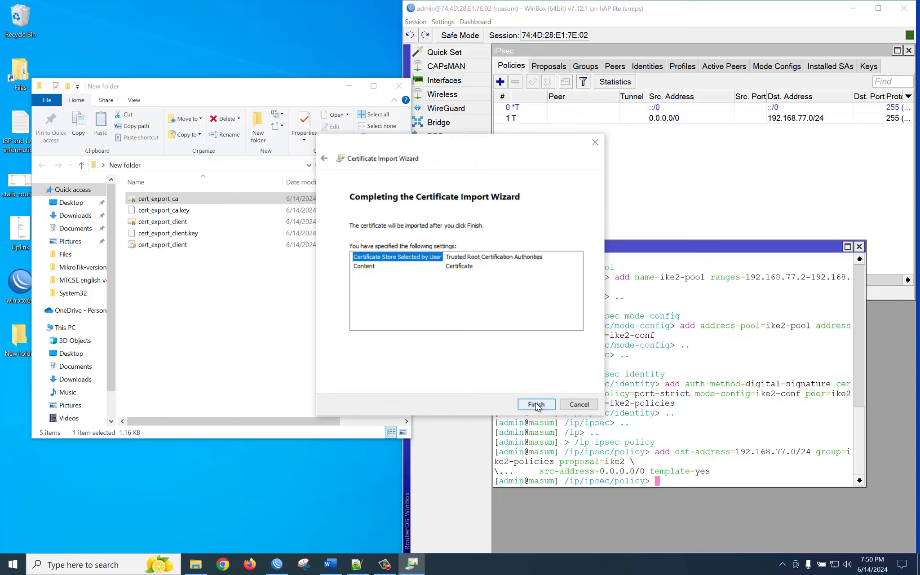
click(536, 404)
click(485, 324)
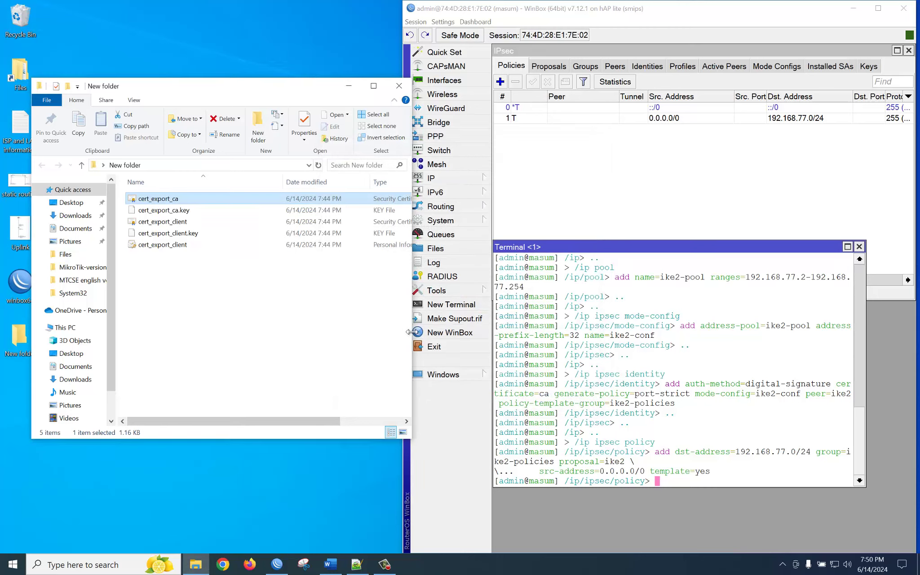
Widen the folder window and start installing the cert_export_client PFX file with Local Machine as the store location.
drag(412, 331, 645, 323)
right_click(160, 246)
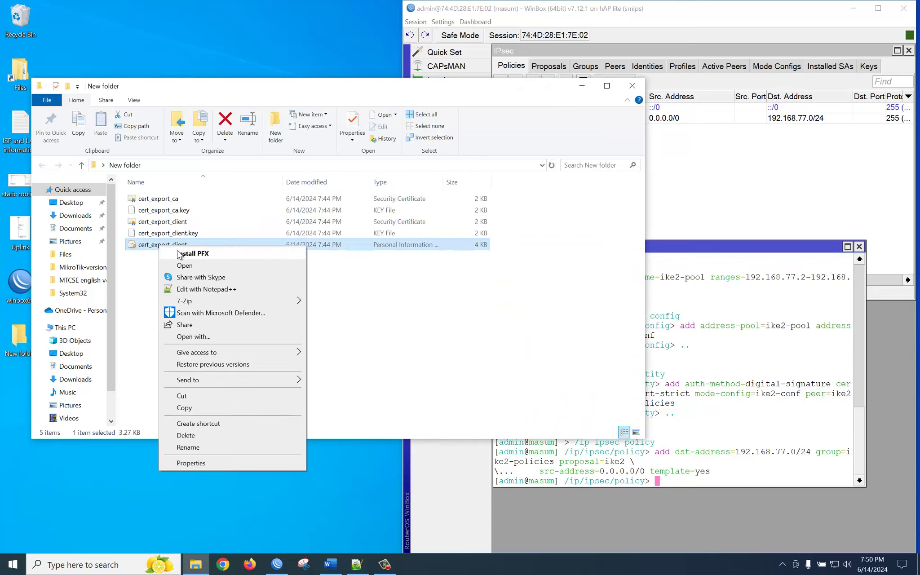
click(180, 255)
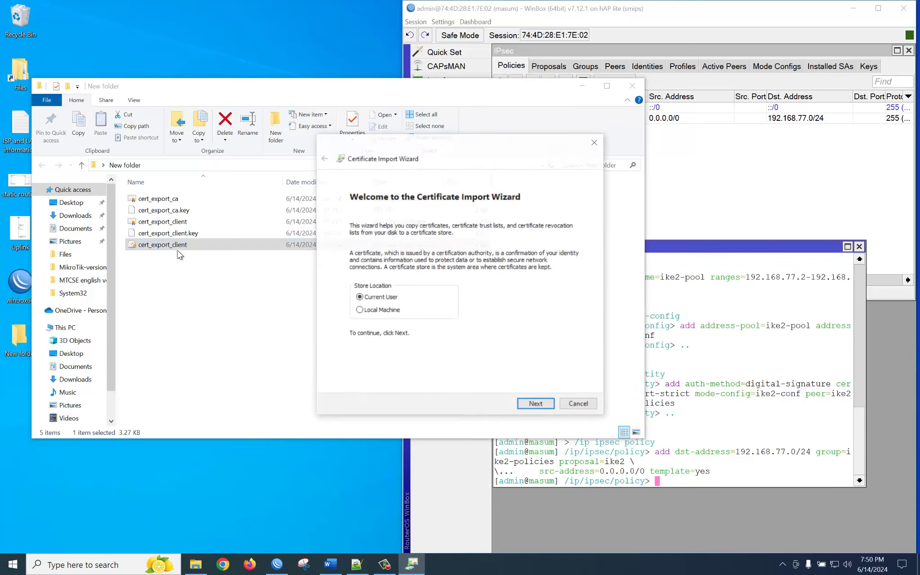
click(370, 311)
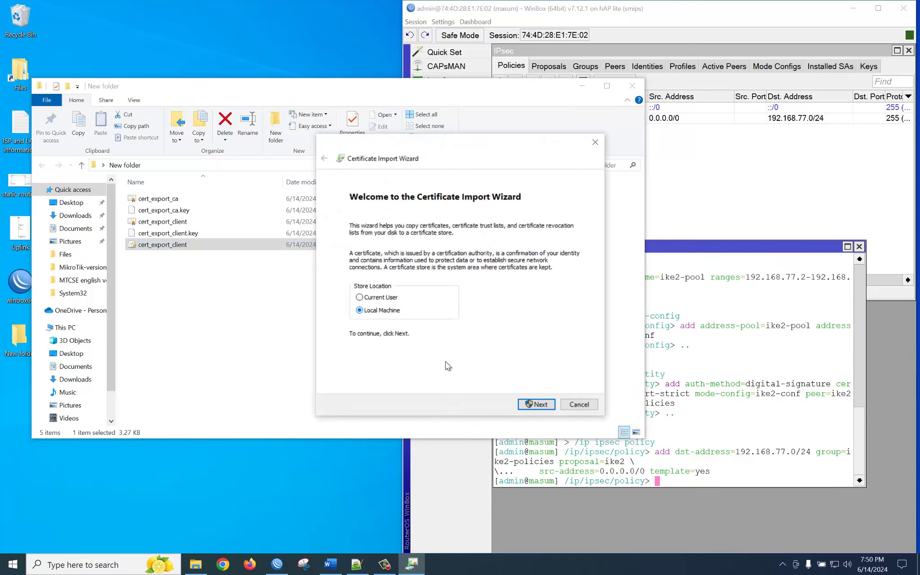
click(543, 405)
Enter the private key password for the client PFX and complete the import with the automatically selected certificate store.
click(527, 402)
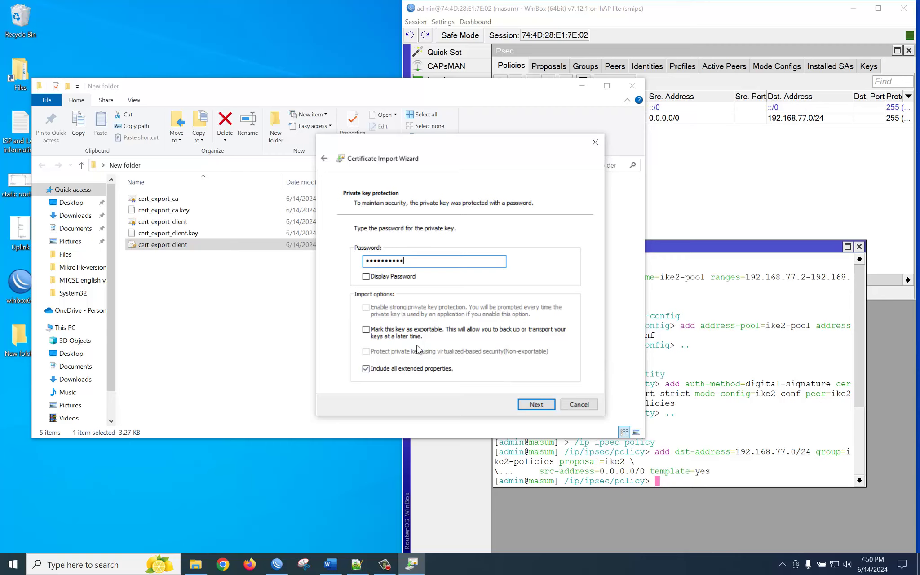
click(536, 404)
click(536, 405)
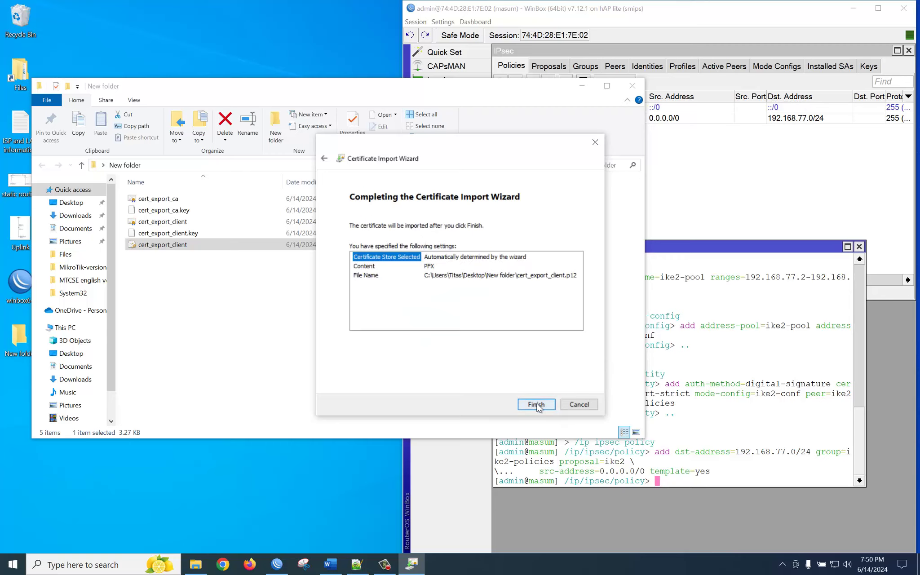
click(536, 404)
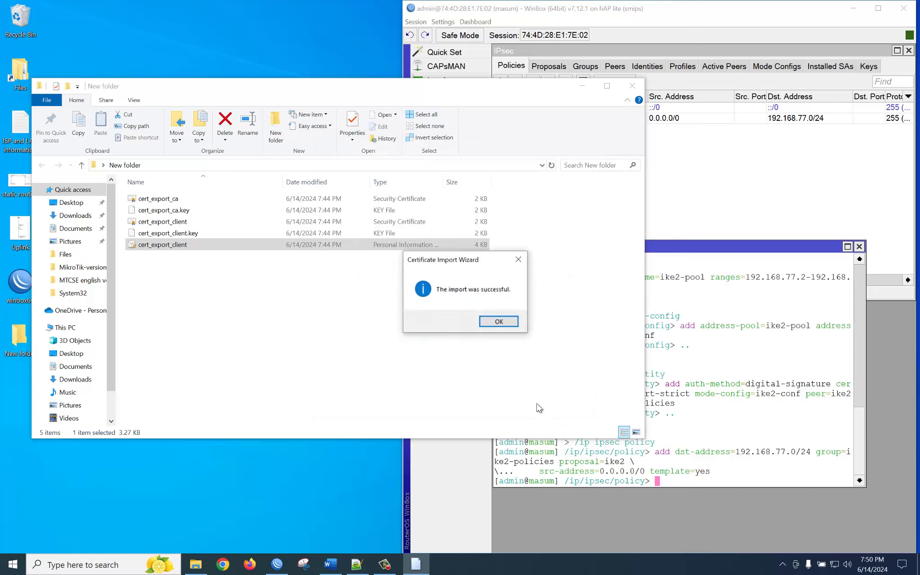
click(496, 322)
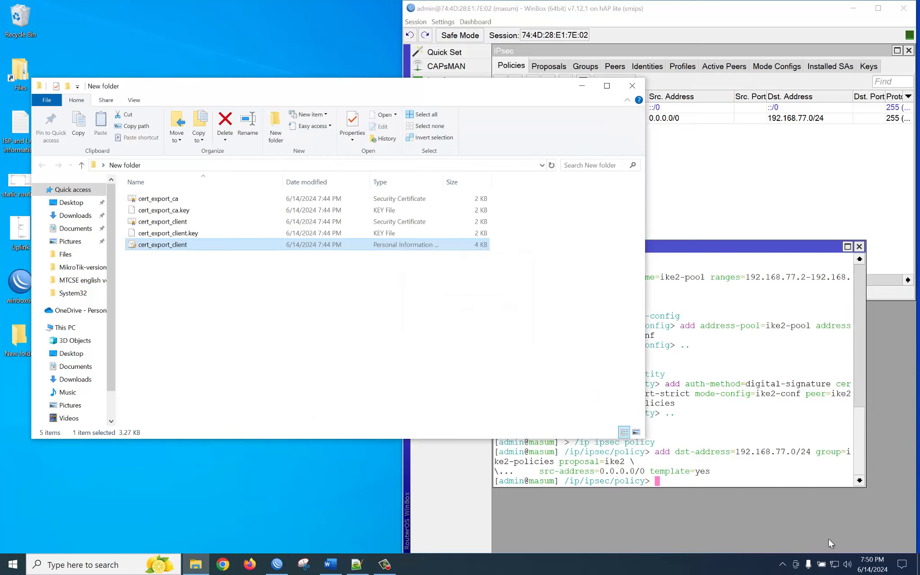
Open the Windows VPN settings and begin adding a Windows (built-in) VPN connection named IKE.
click(834, 565)
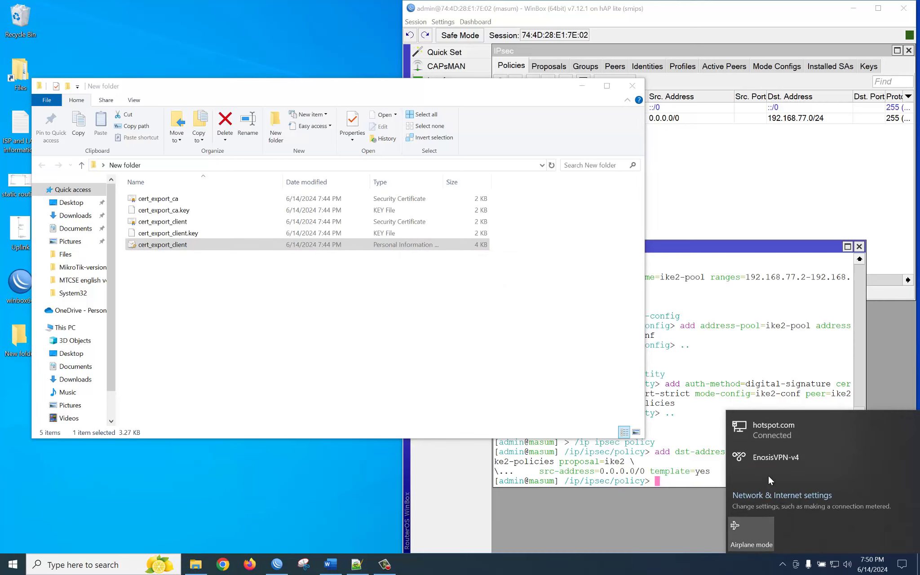
click(763, 495)
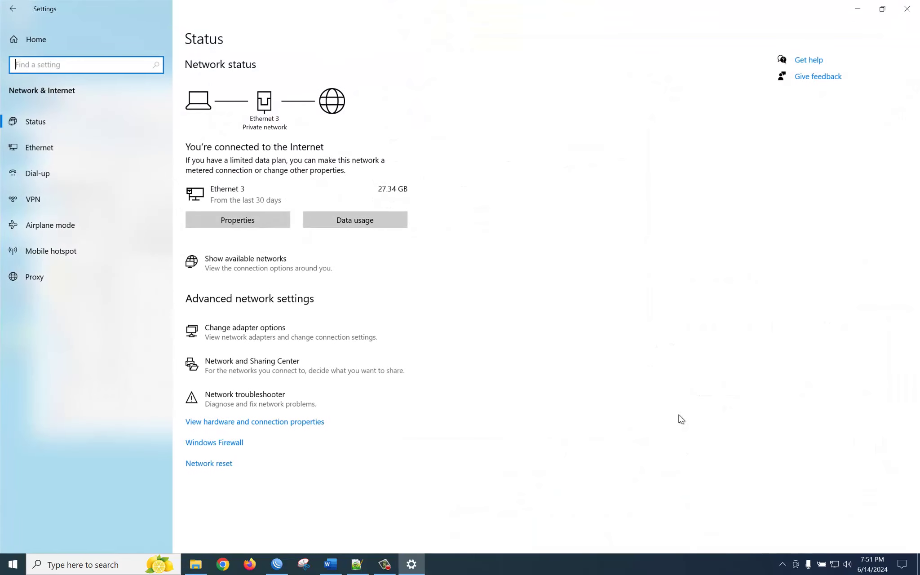
click(37, 200)
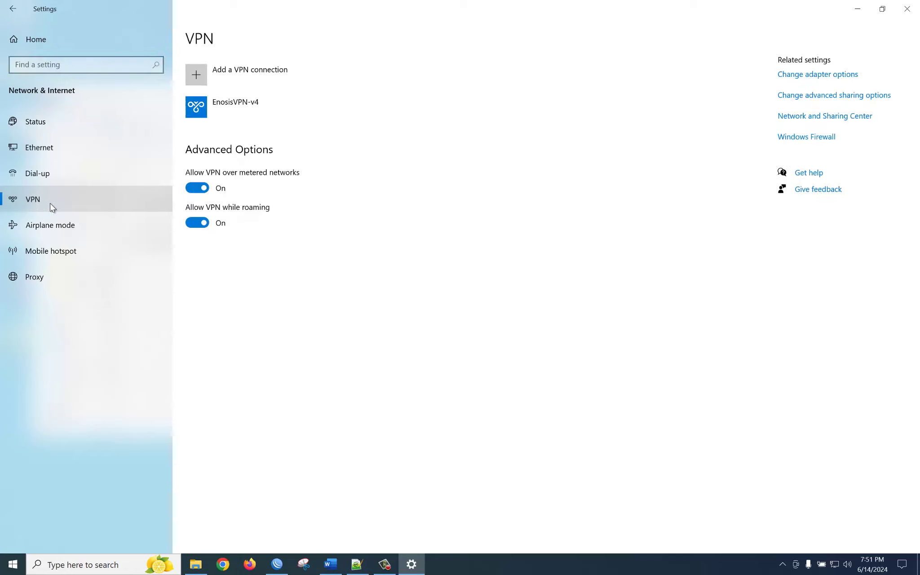
click(224, 78)
click(357, 140)
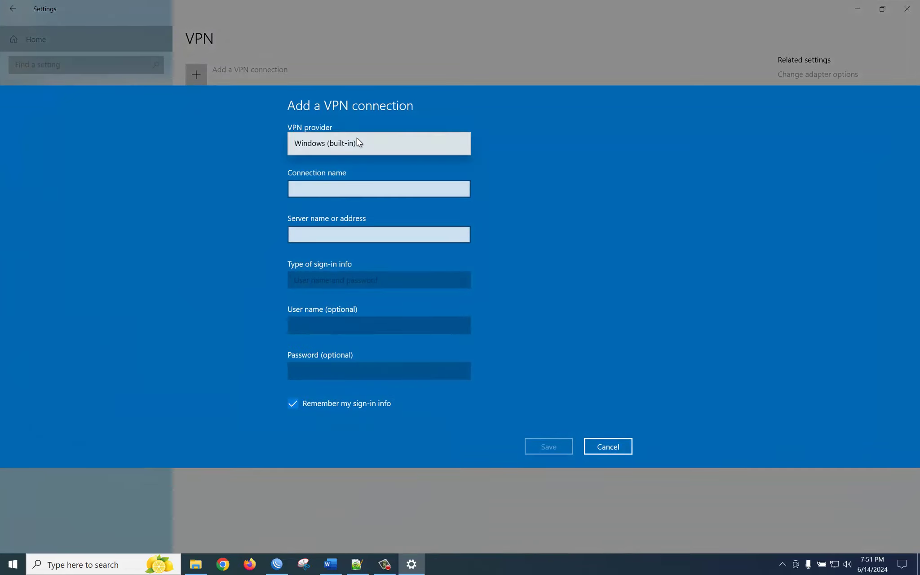
click(357, 139)
click(359, 164)
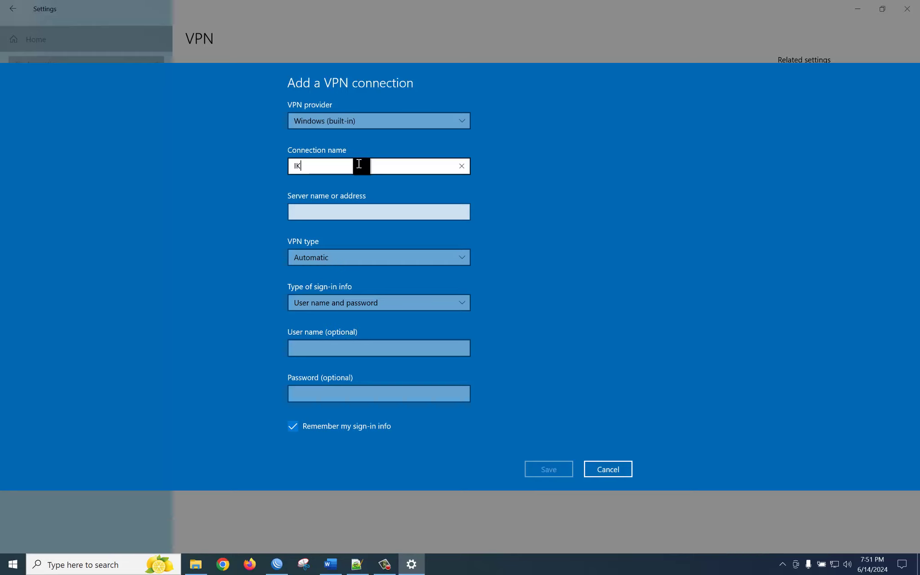
click(359, 215)
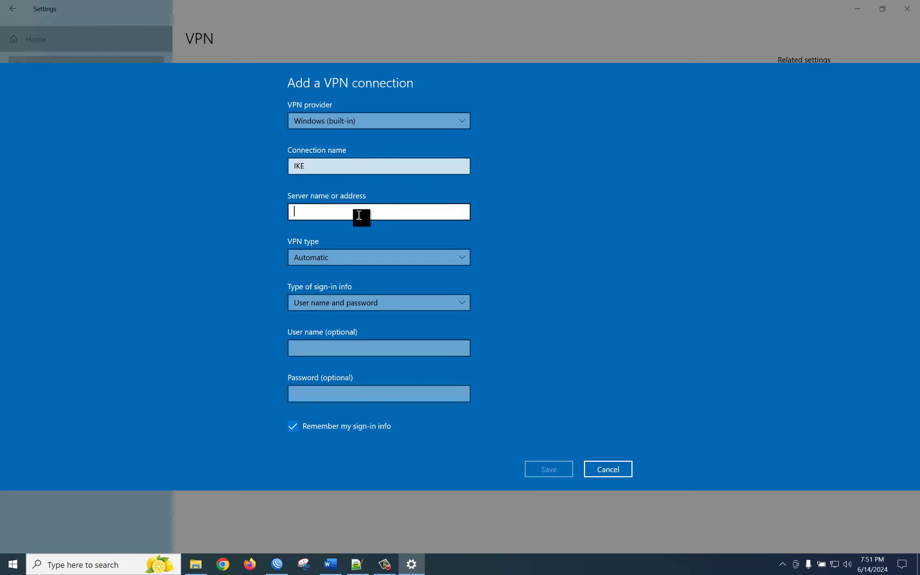
Switch to the Notepad++ notes and look up the common-name address in the CA certificate create command.
click(357, 564)
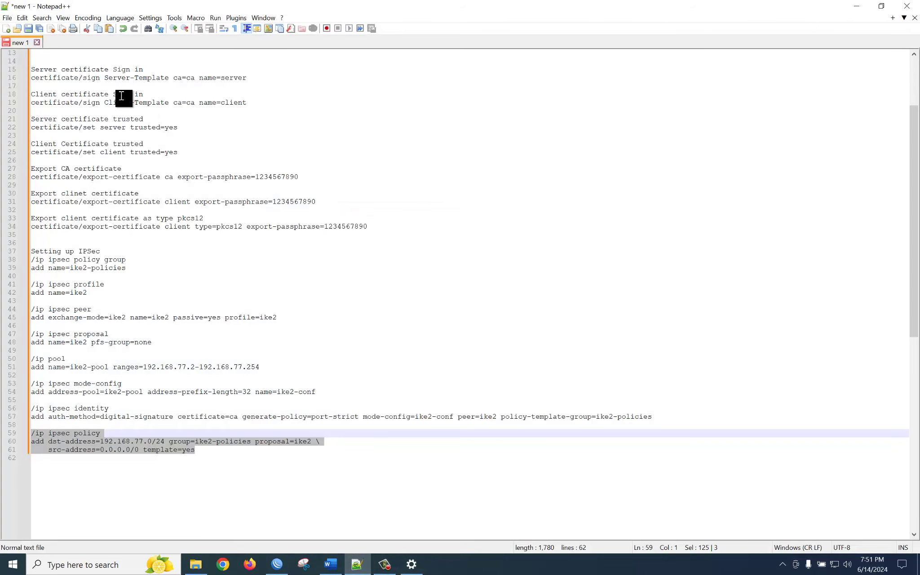
scroll(126, 125, up, 3)
scroll(126, 125, up, 1)
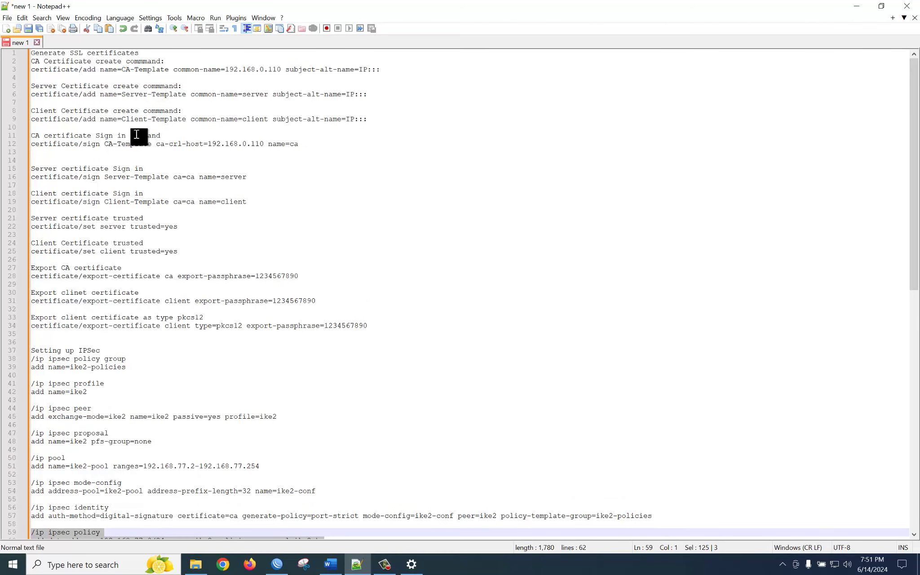
click(282, 69)
drag(281, 69, 232, 74)
Copy the ether1 address 192.168.0.110 without its prefix from WinBox and paste it as the server address of the new VPN connection in Settings.
click(277, 564)
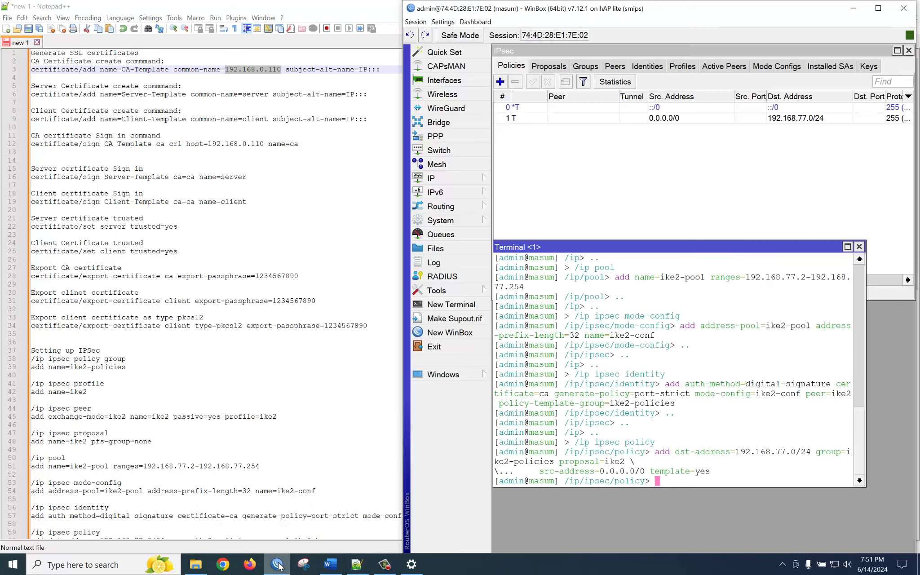
click(449, 178)
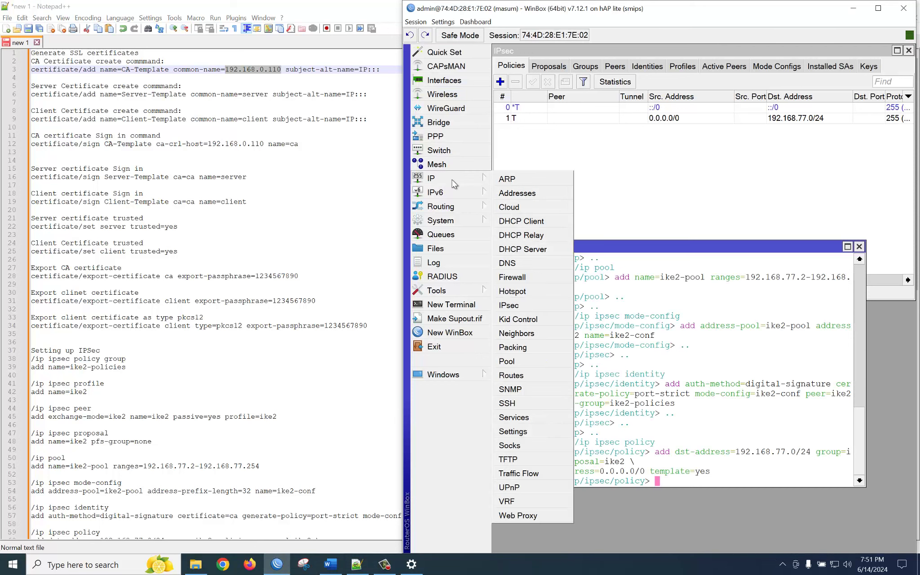
click(530, 194)
double_click(629, 181)
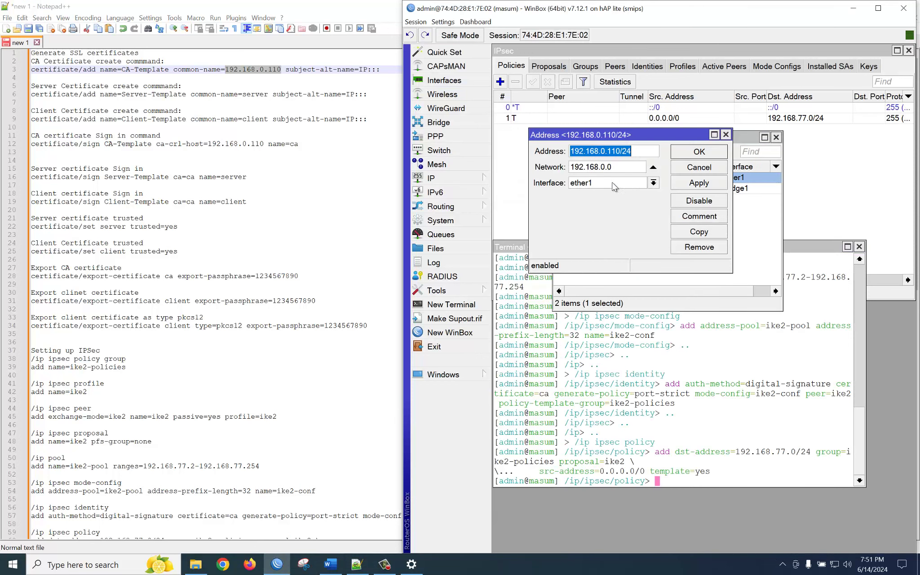
click(620, 152)
drag(620, 152, 562, 152)
key(ctrl+c)
click(412, 565)
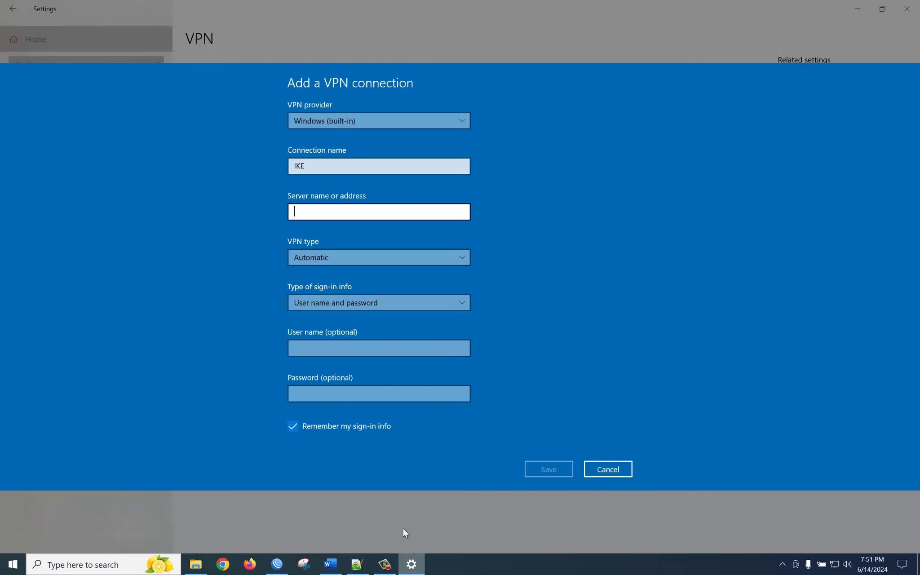
key(ctrl+v)
Set the VPN type to IKEv2 and the sign-in type to Certificate, and save the connection.
click(345, 256)
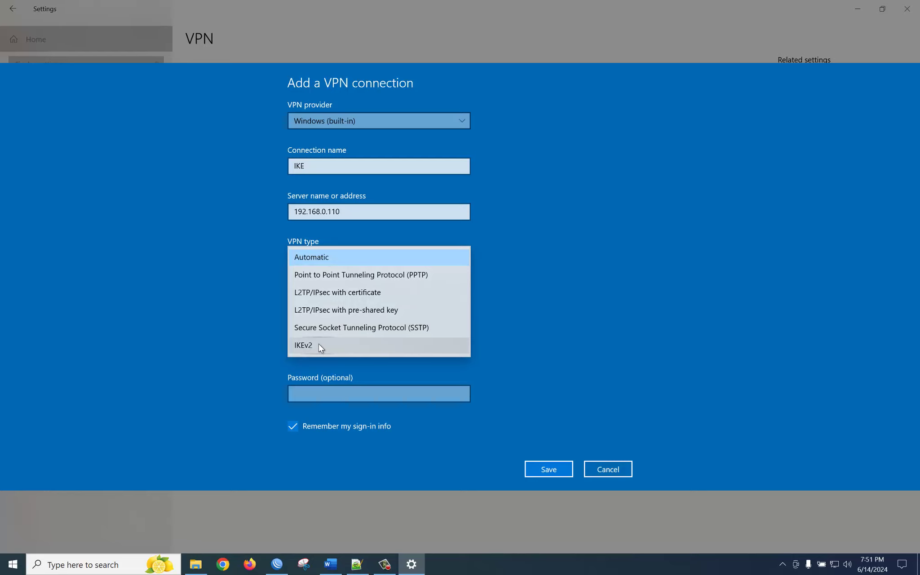
click(320, 346)
click(337, 303)
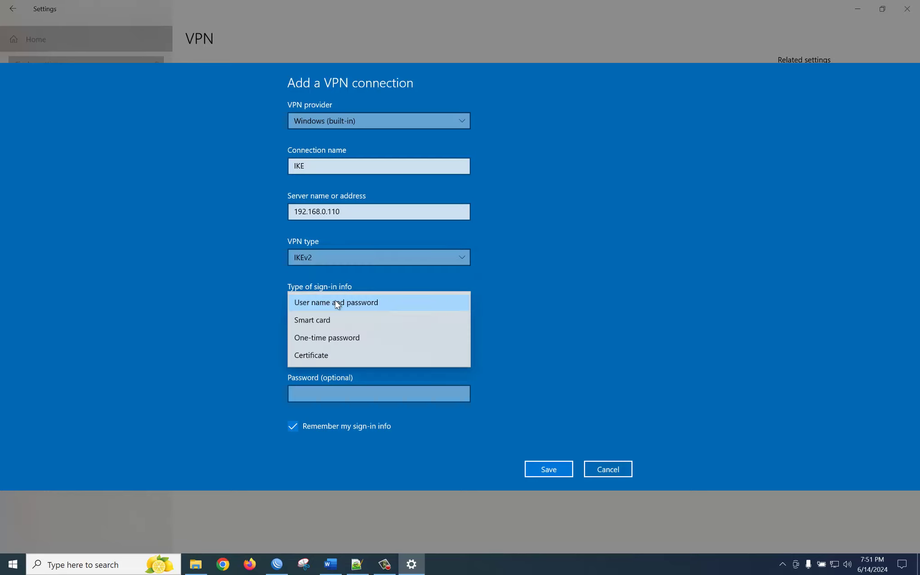
click(312, 357)
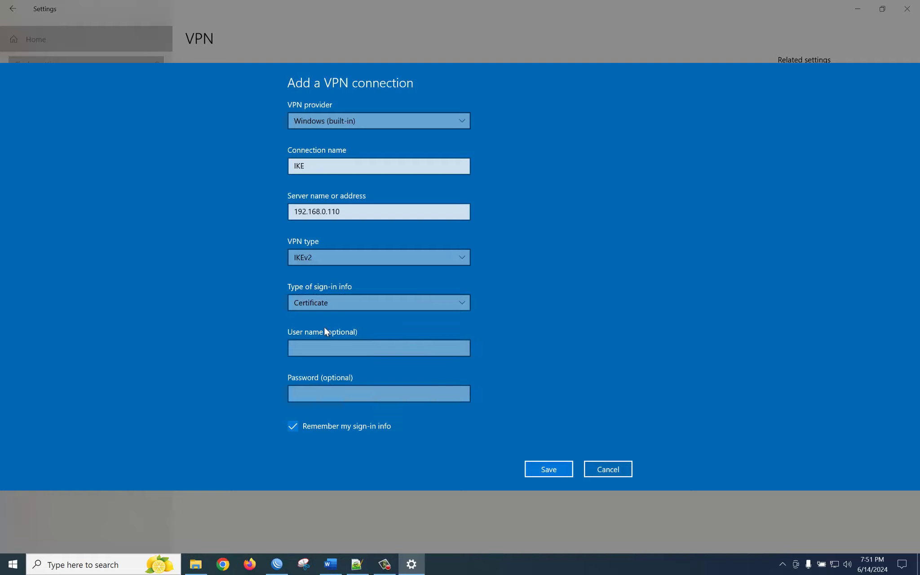
click(537, 470)
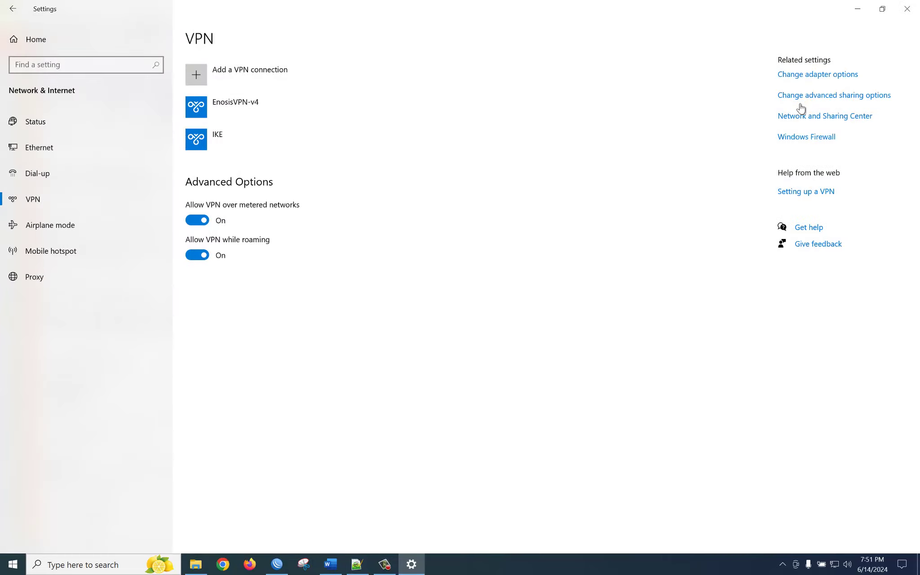
Open the IKE adapter's properties from the adapter options and set its authentication to use machine certificates.
click(813, 75)
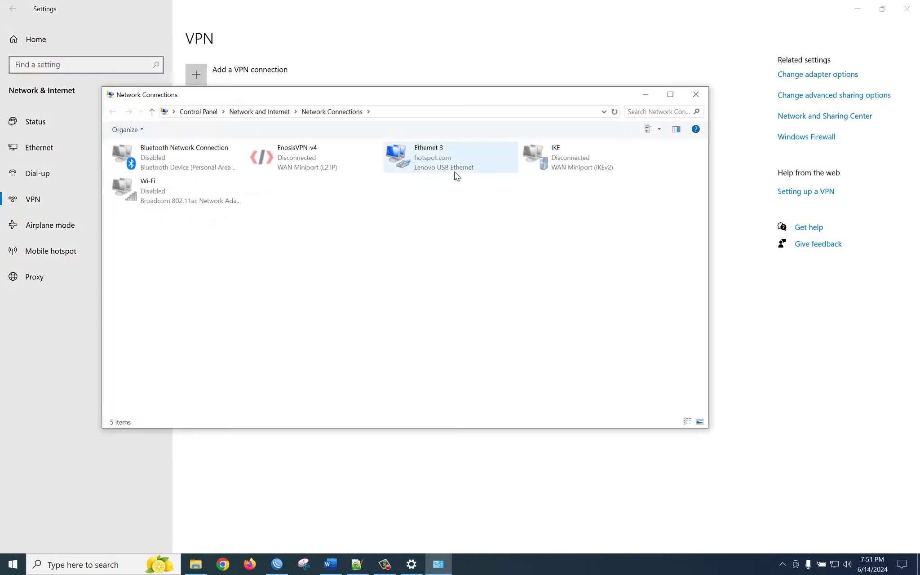
right_click(553, 151)
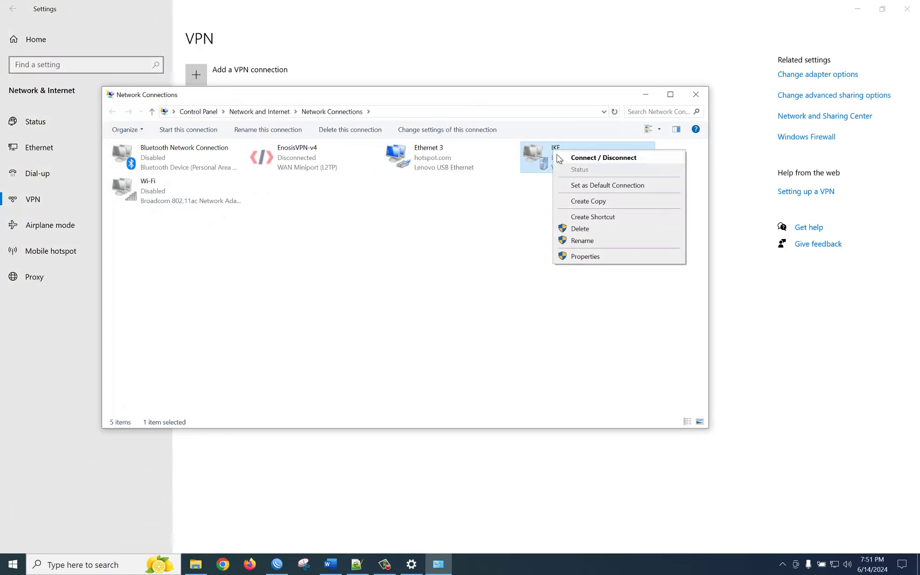
click(586, 256)
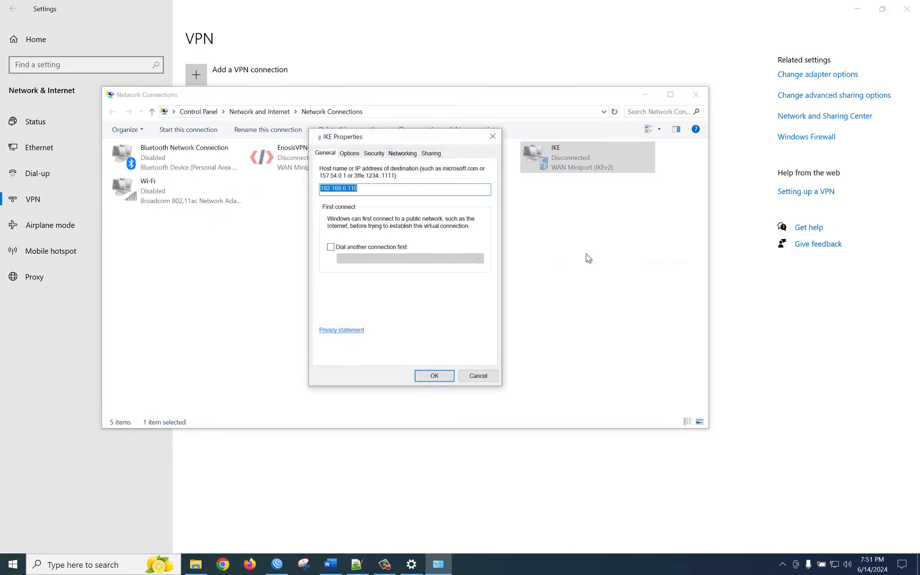
click(355, 155)
click(371, 156)
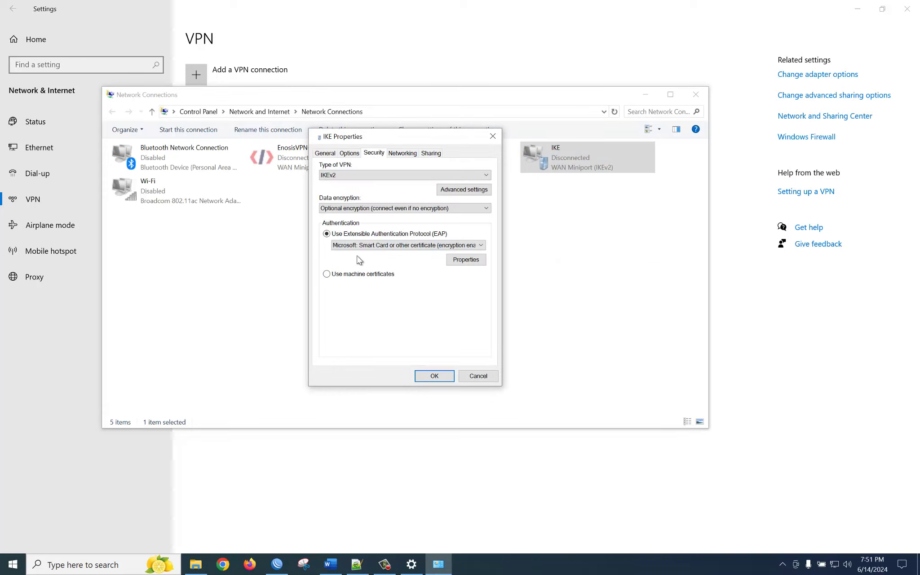
click(345, 275)
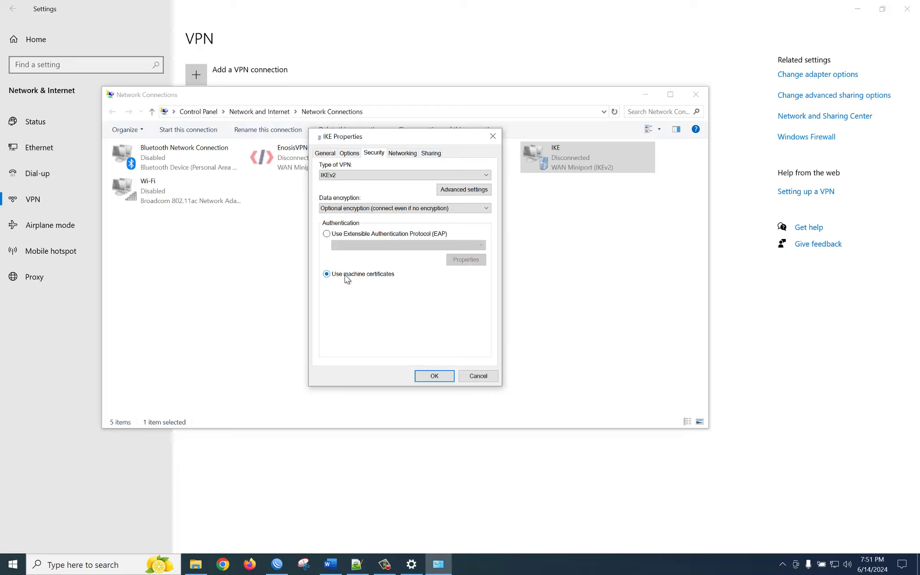
Disable Internet Protocol Version 6 (TCP/IPv6) for the IKE connection and save its properties.
click(402, 154)
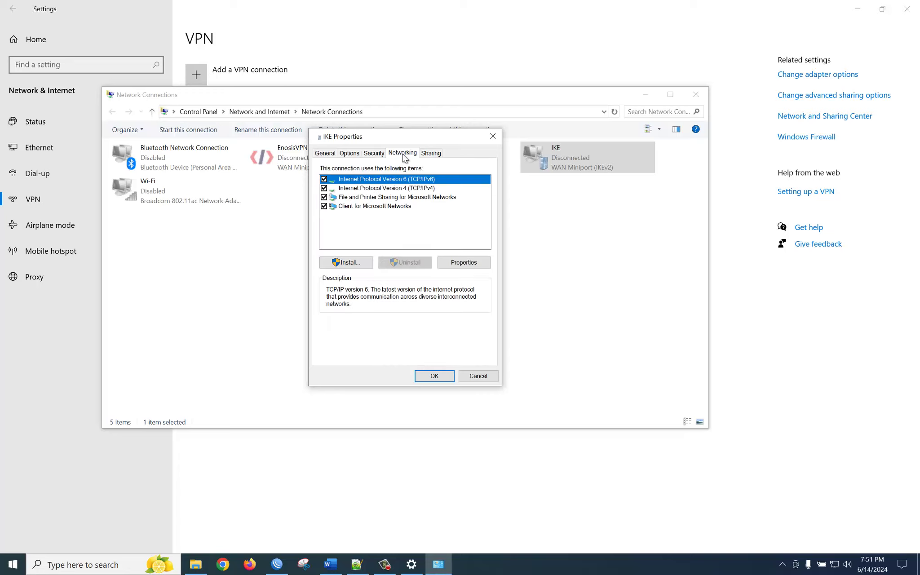
click(323, 179)
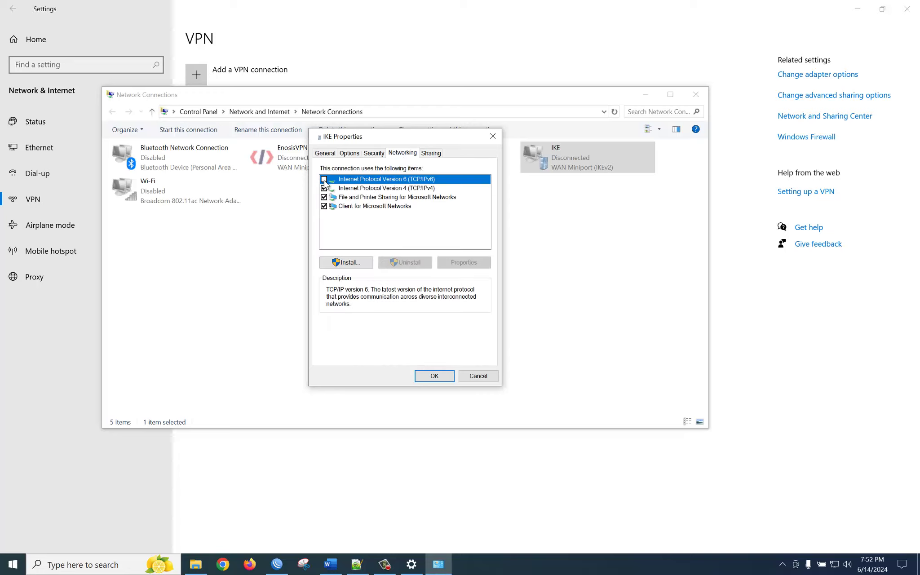
click(447, 377)
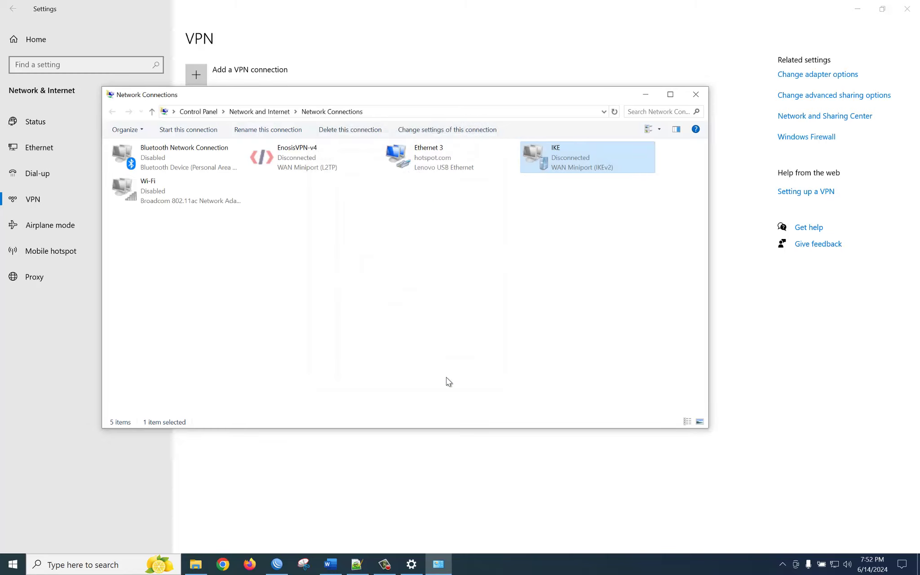
Connect to the IKE VPN from the Windows network list.
click(834, 565)
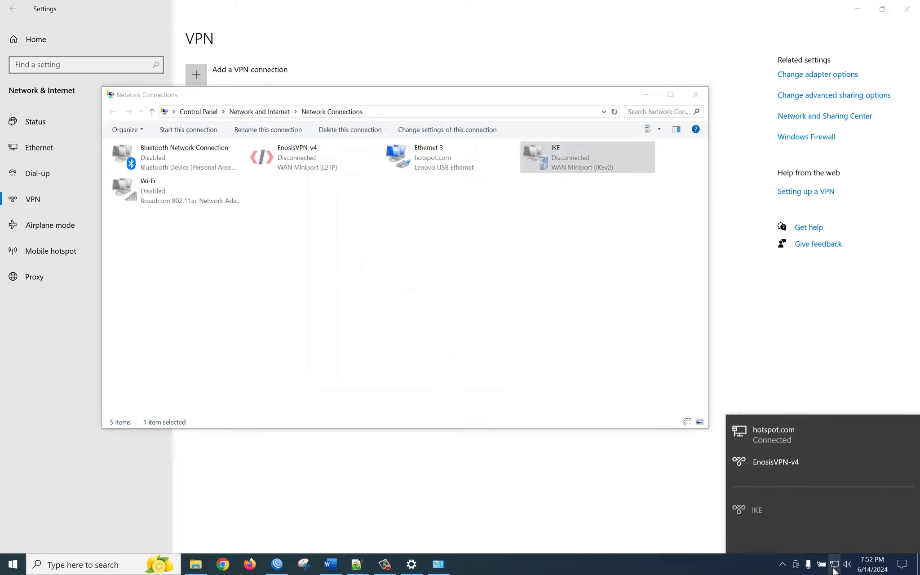
click(755, 425)
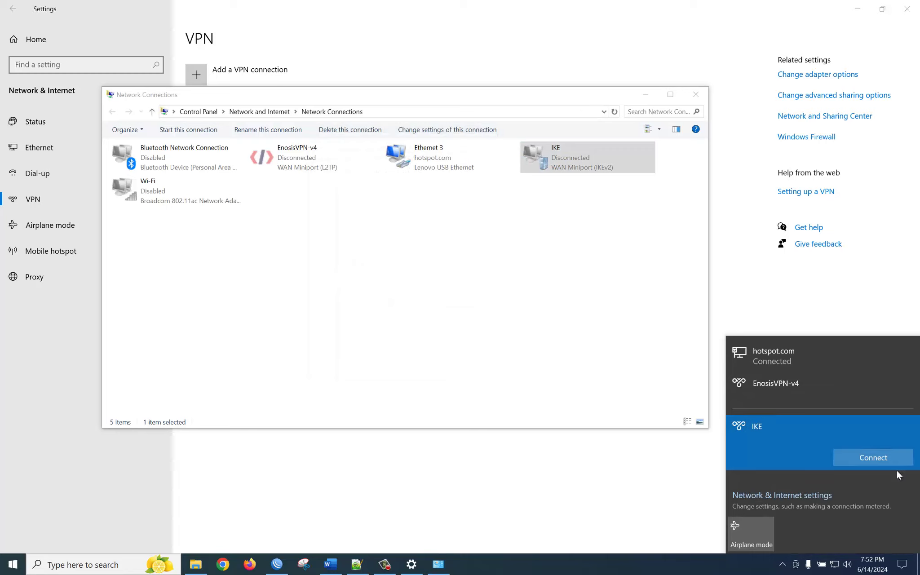
click(880, 457)
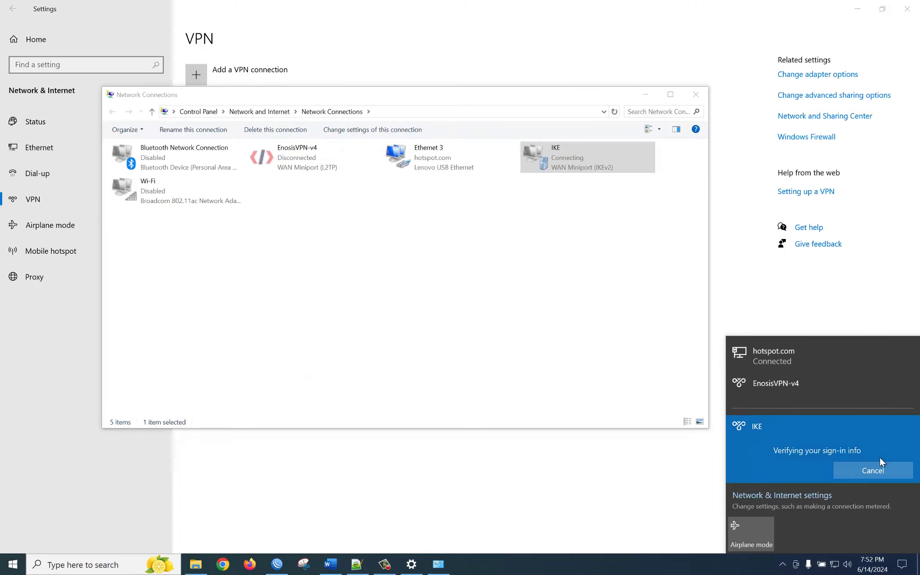